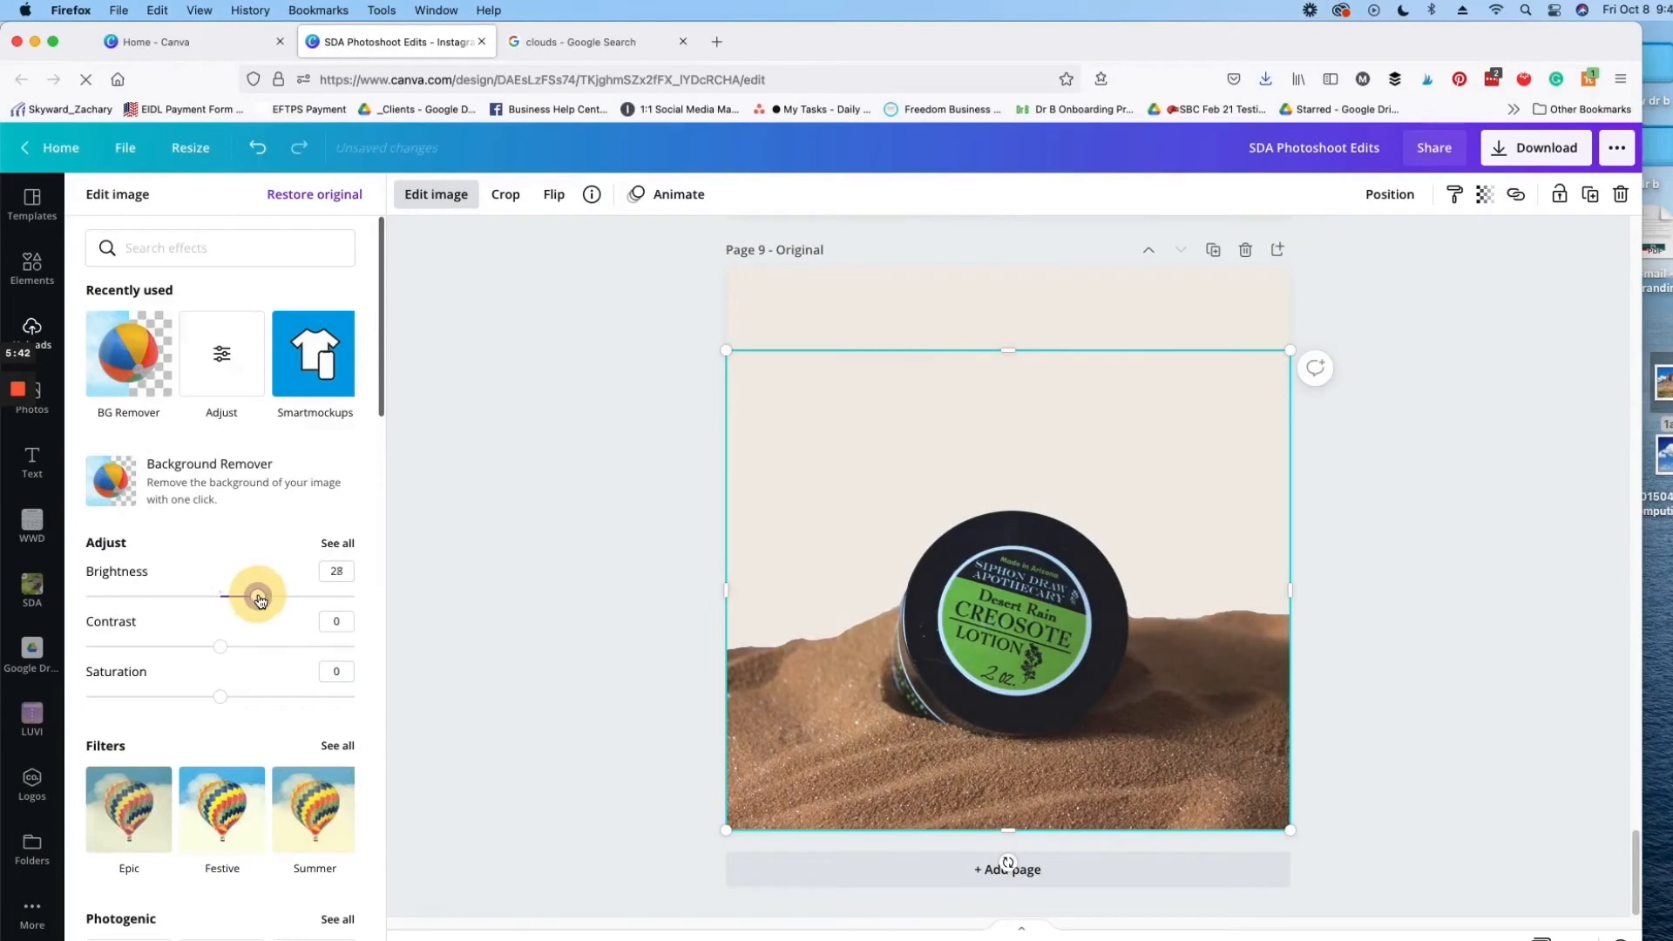
Step: Set the jar photo's brightness to 40, contrast to 34 and saturation to 18
{"action": "left_click_drag", "start_coordinate": [219, 647], "coordinate": [266, 647]}
{"action": "left_click_drag", "start_coordinate": [224, 698], "coordinate": [249, 699]}
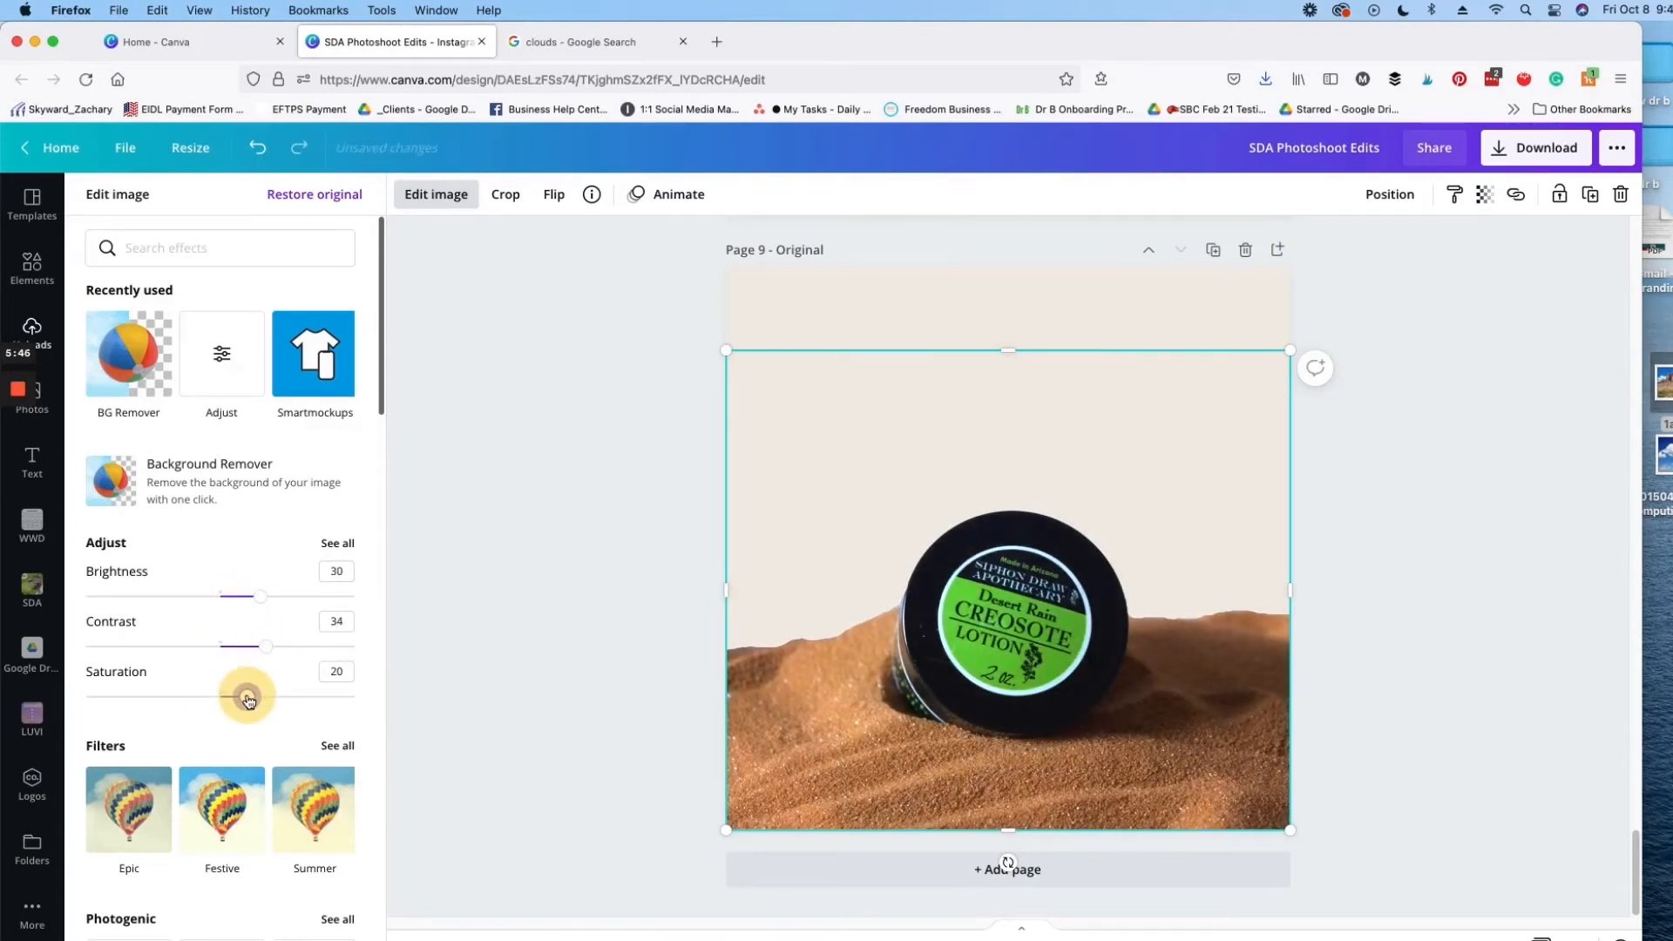
{"action": "left_click_drag", "start_coordinate": [259, 596], "coordinate": [276, 599]}
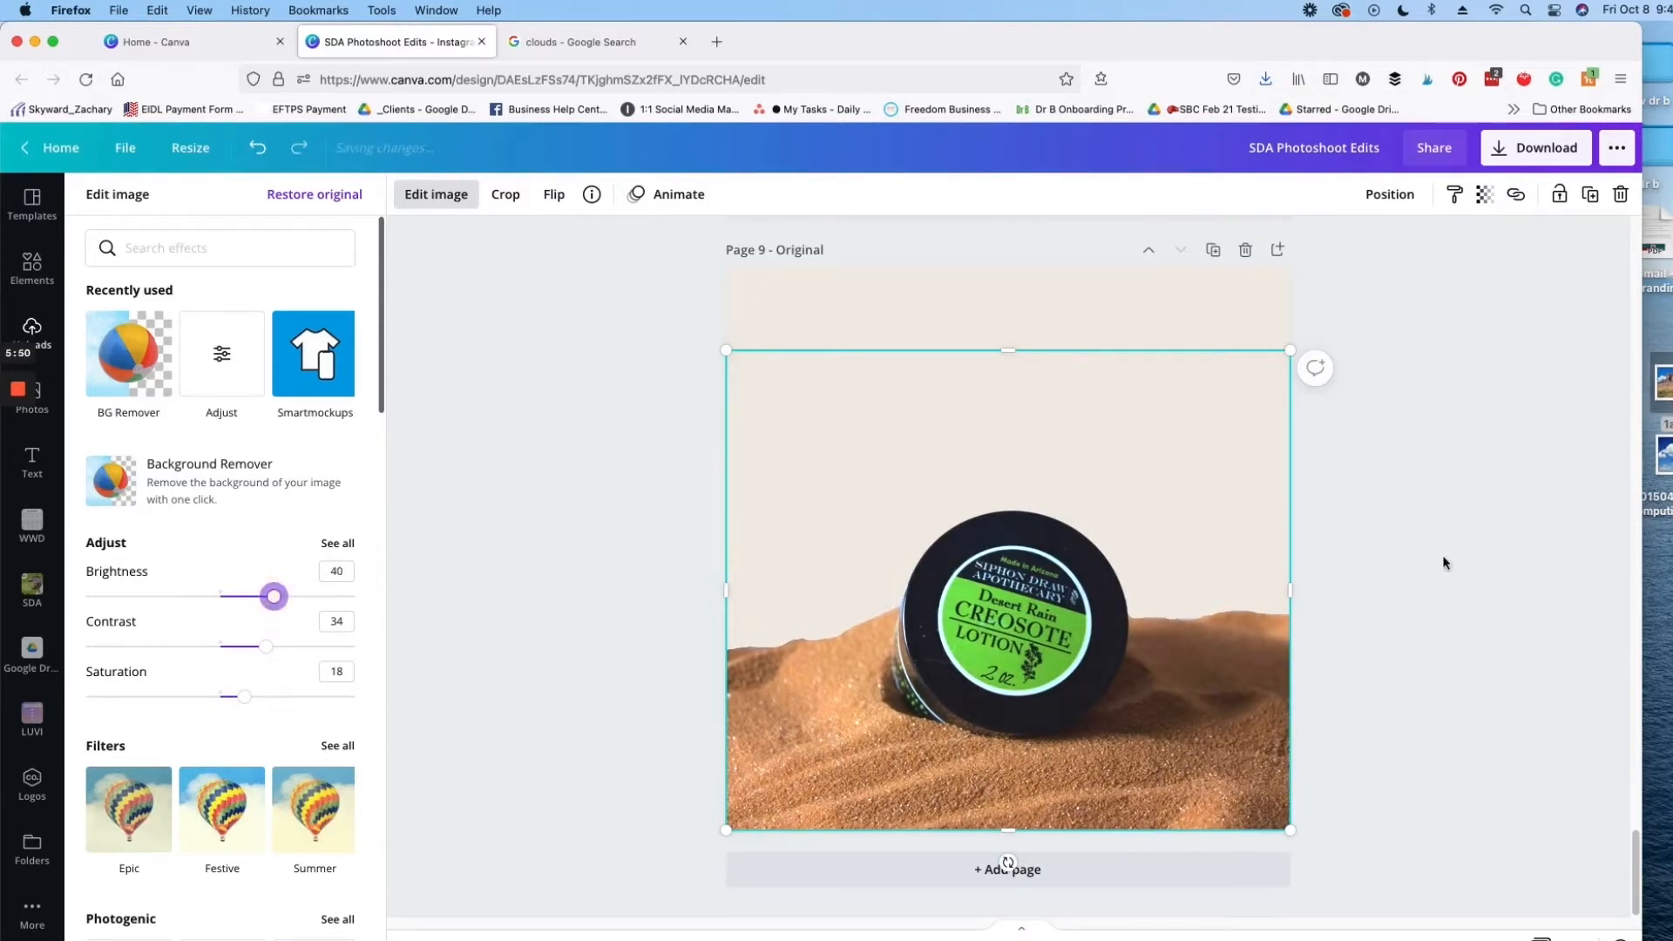
{"action": "left_click", "coordinate": [1472, 348]}
Step: Crop away the empty upper part of the jar photo to just above the jar, keeping the jar and sand
{"action": "left_click", "coordinate": [818, 366]}
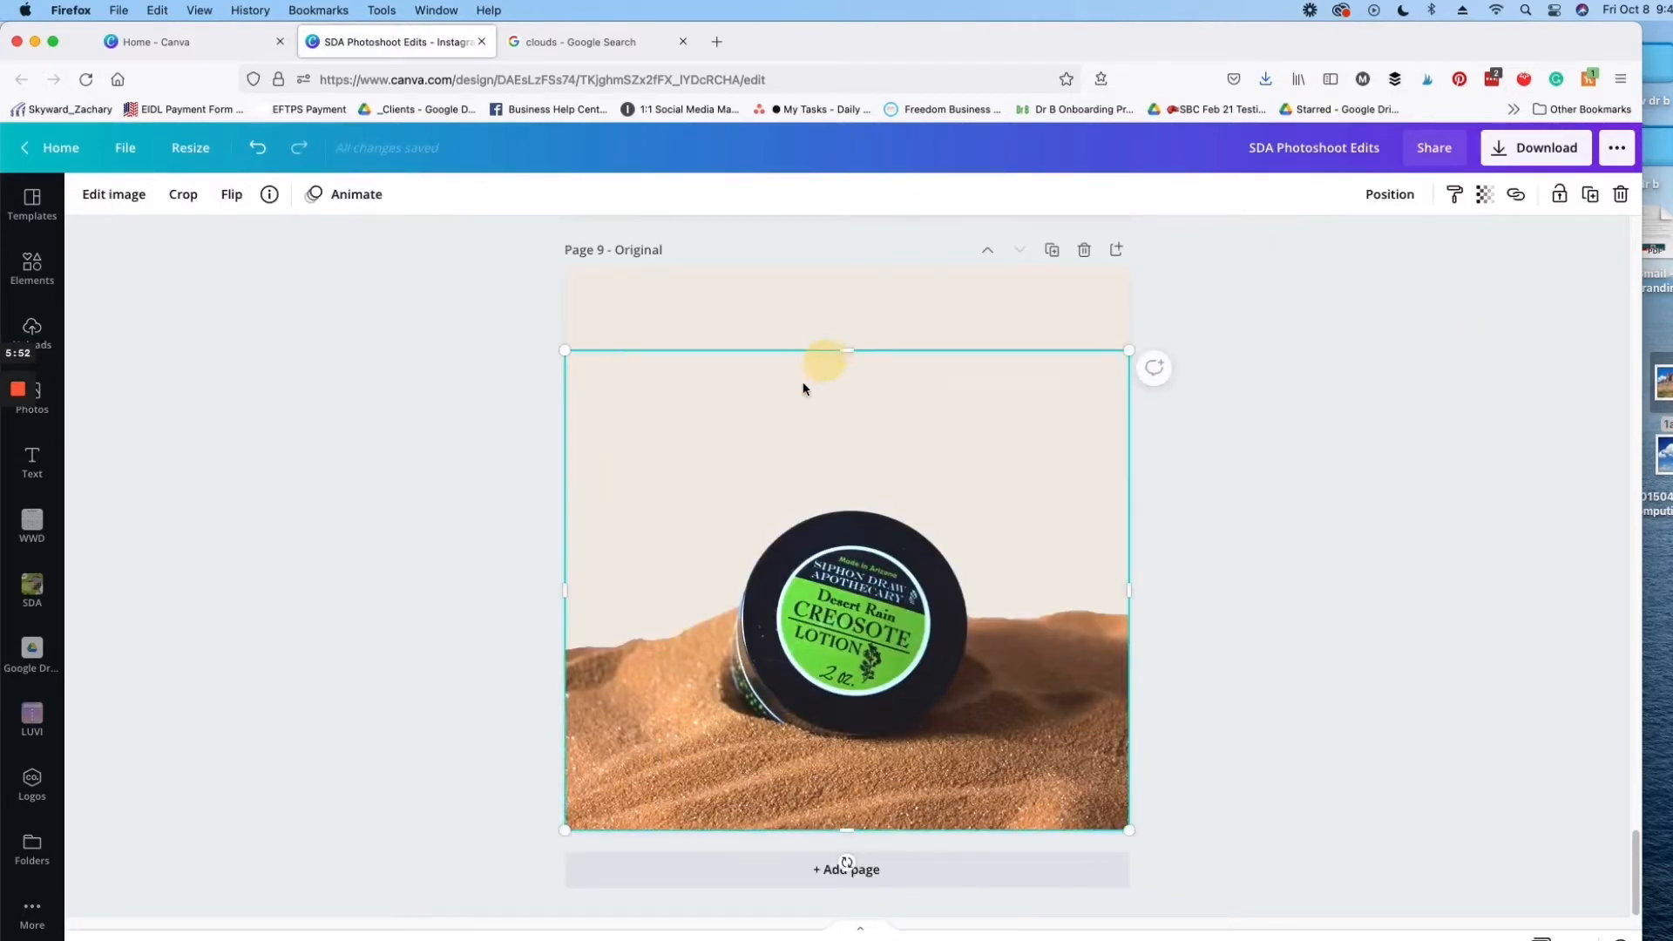
{"action": "left_click", "coordinate": [181, 196]}
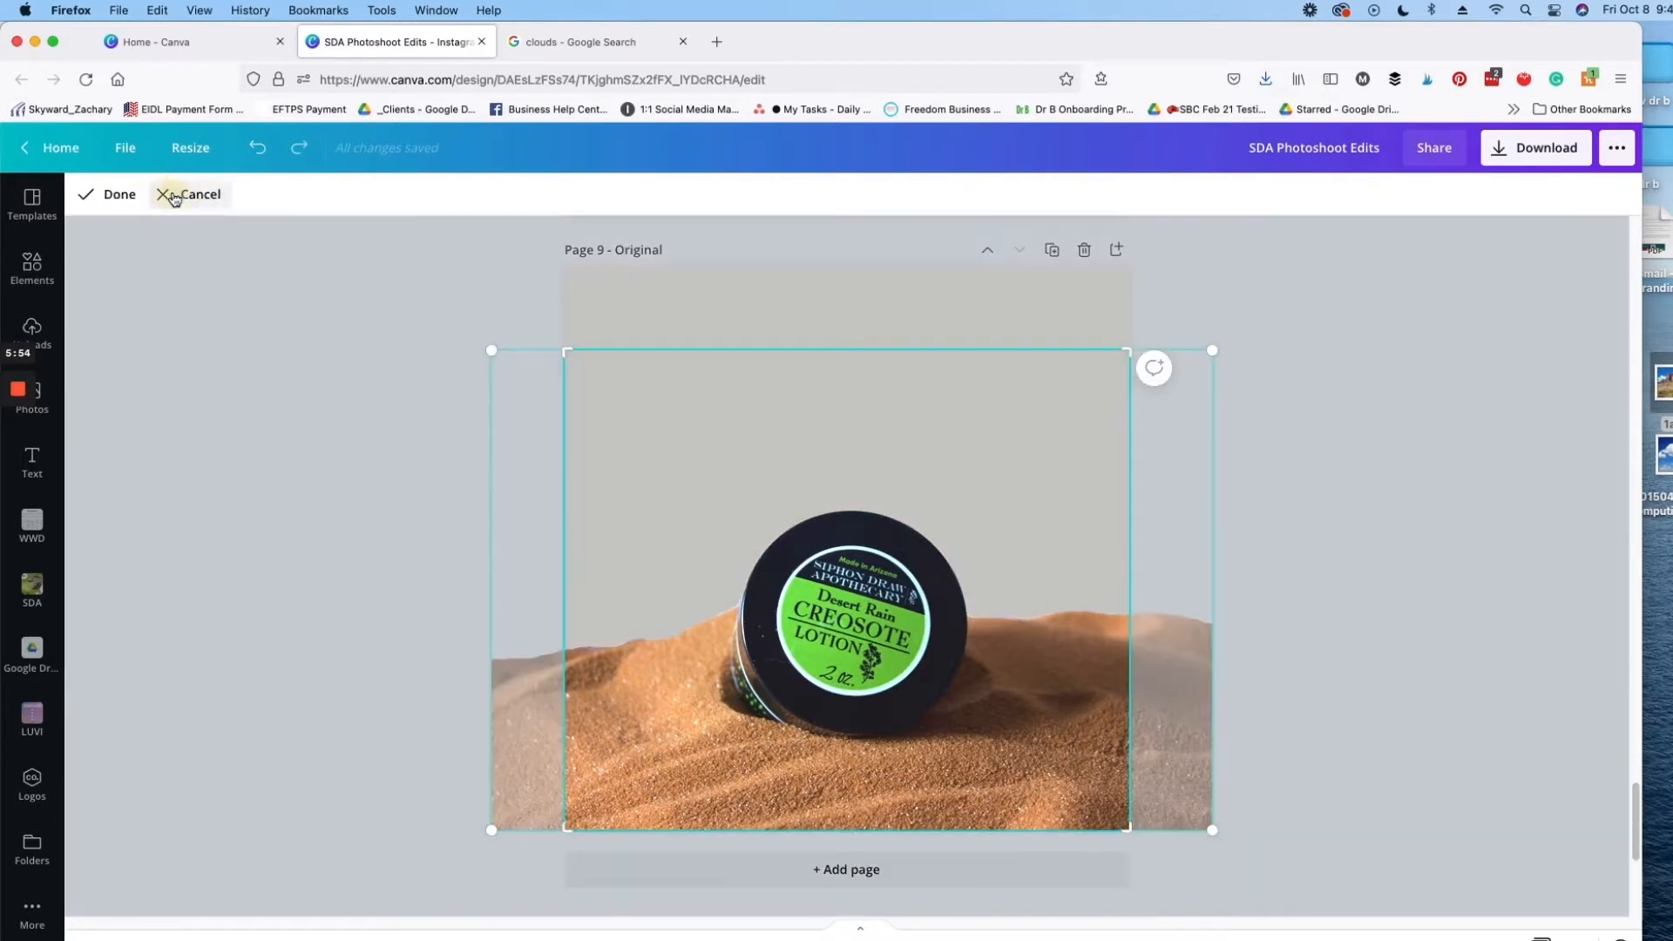
{"action": "left_click_drag", "start_coordinate": [1127, 348], "coordinate": [1133, 483]}
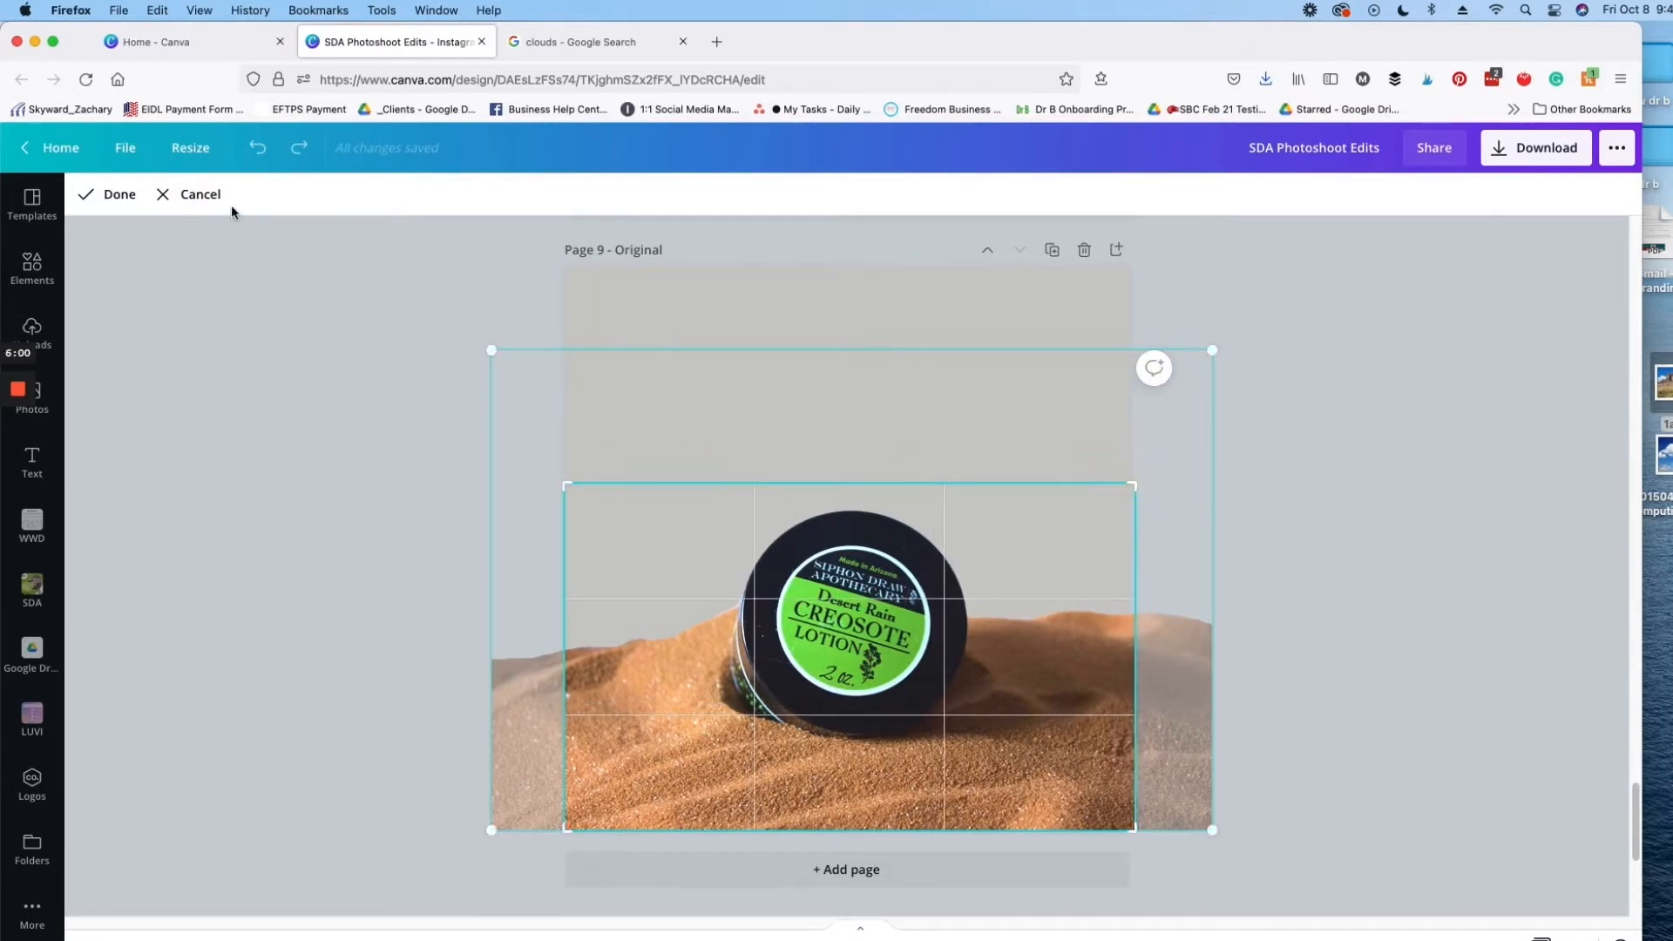
{"action": "left_click", "coordinate": [122, 193]}
{"action": "left_click", "coordinate": [1279, 639]}
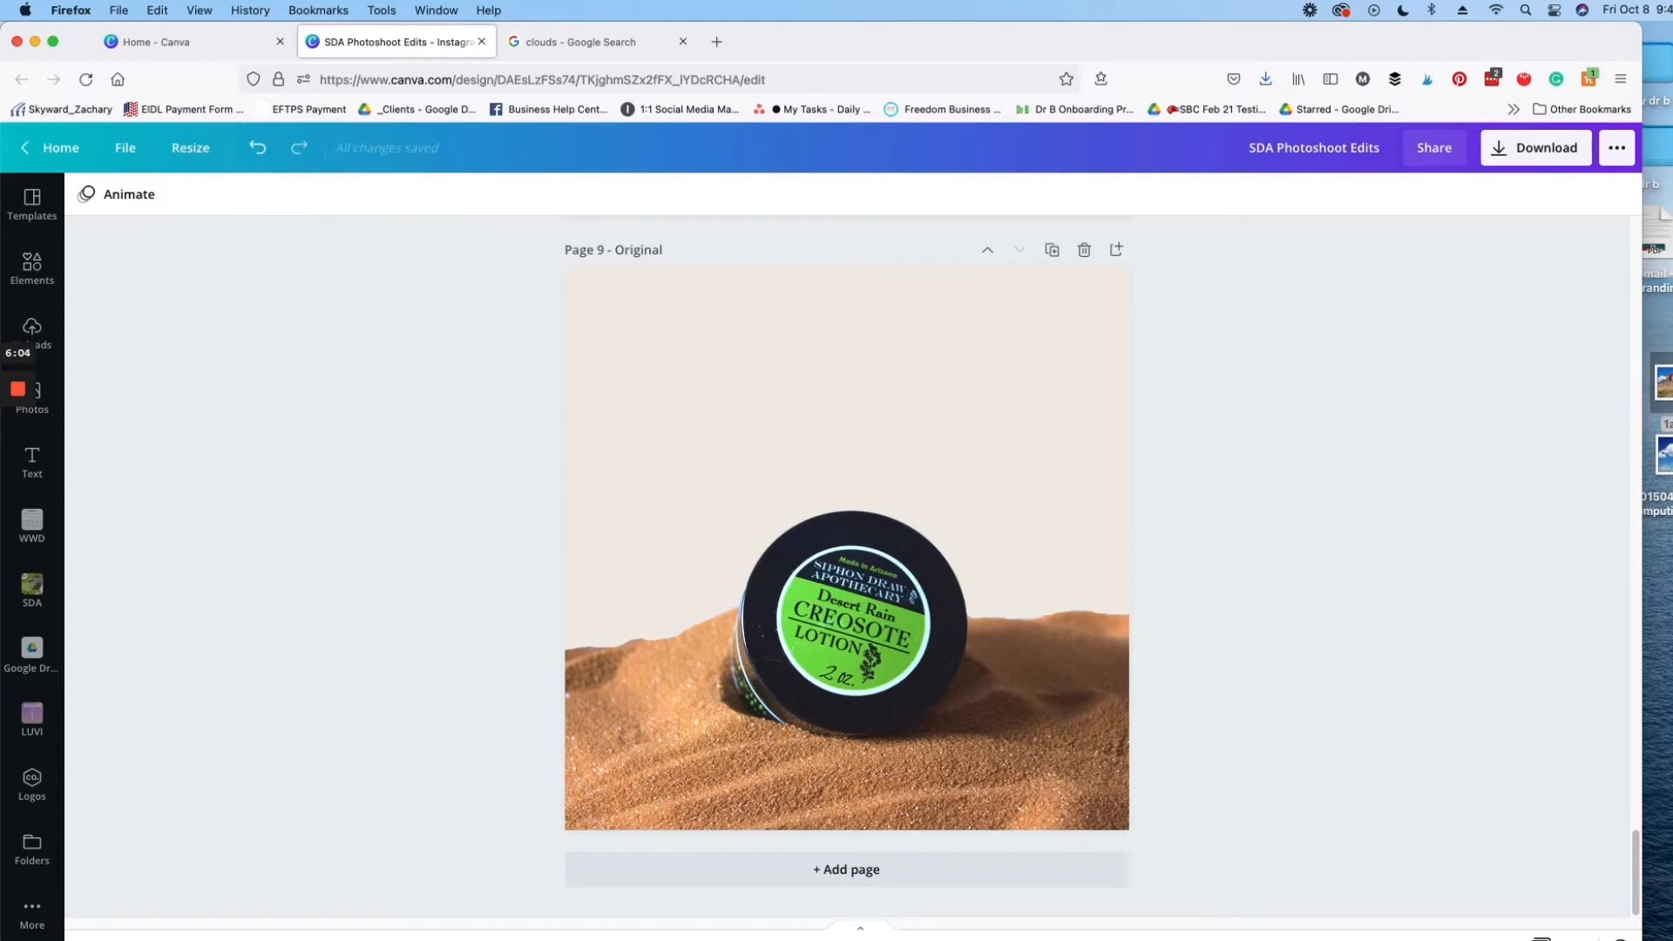
Step: Place the desert mountain photo from the desktop above the jar on page 9 and remove its background
{"action": "left_click_drag", "start_coordinate": [1663, 453], "coordinate": [902, 380]}
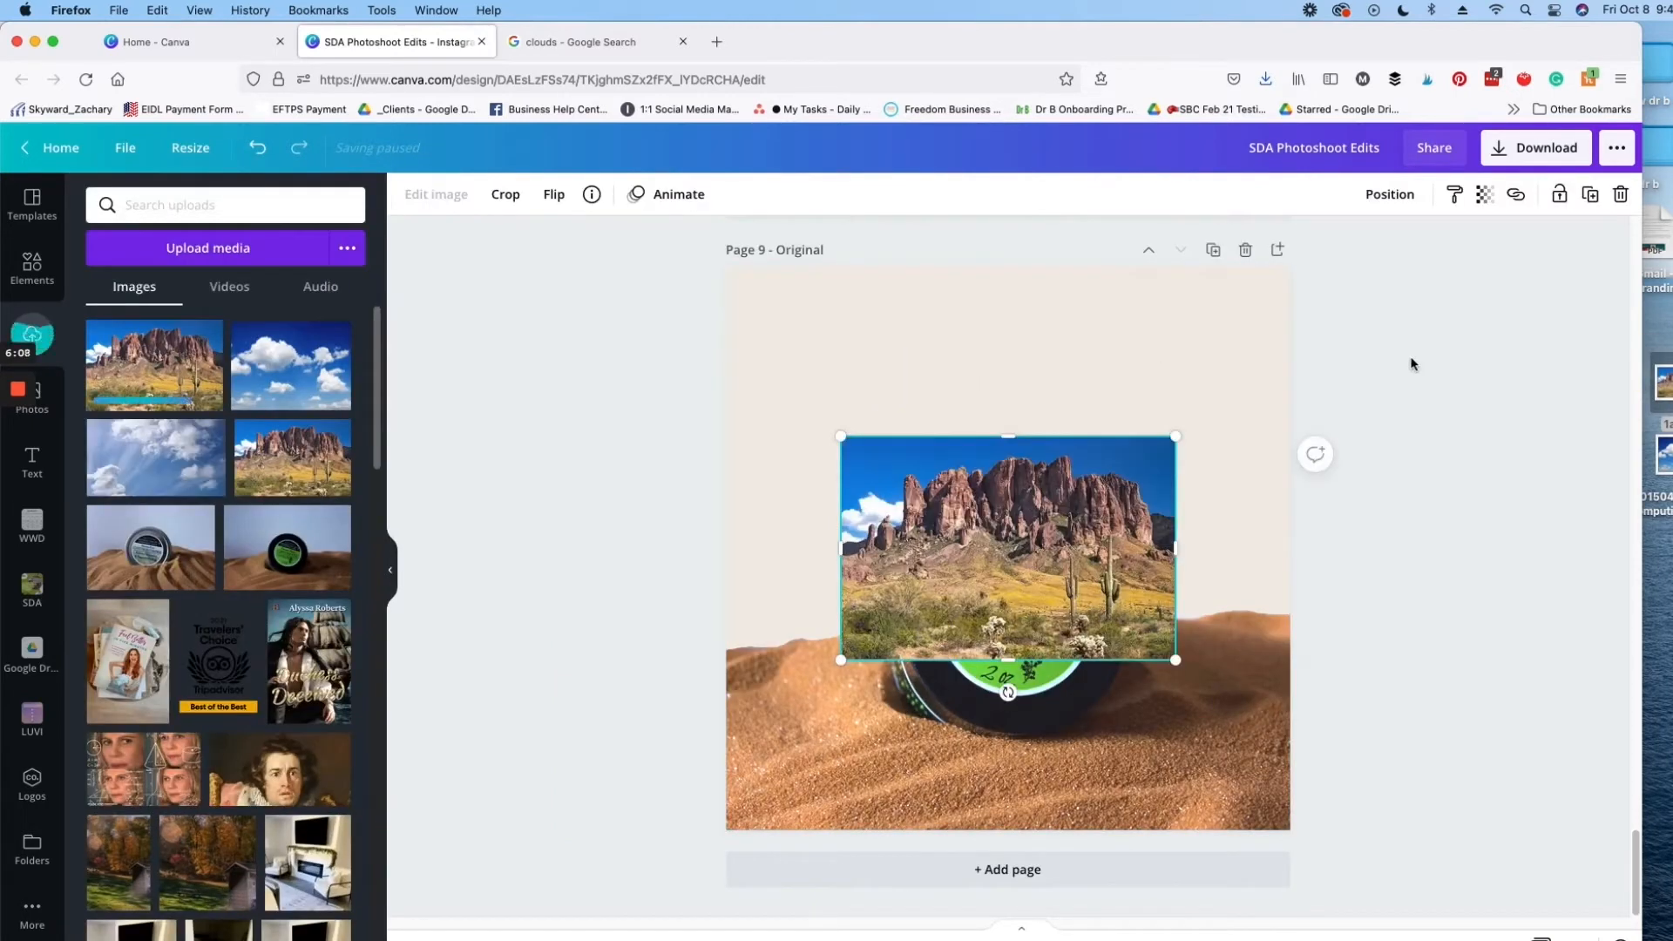
{"action": "left_click_drag", "start_coordinate": [1027, 554], "coordinate": [943, 420]}
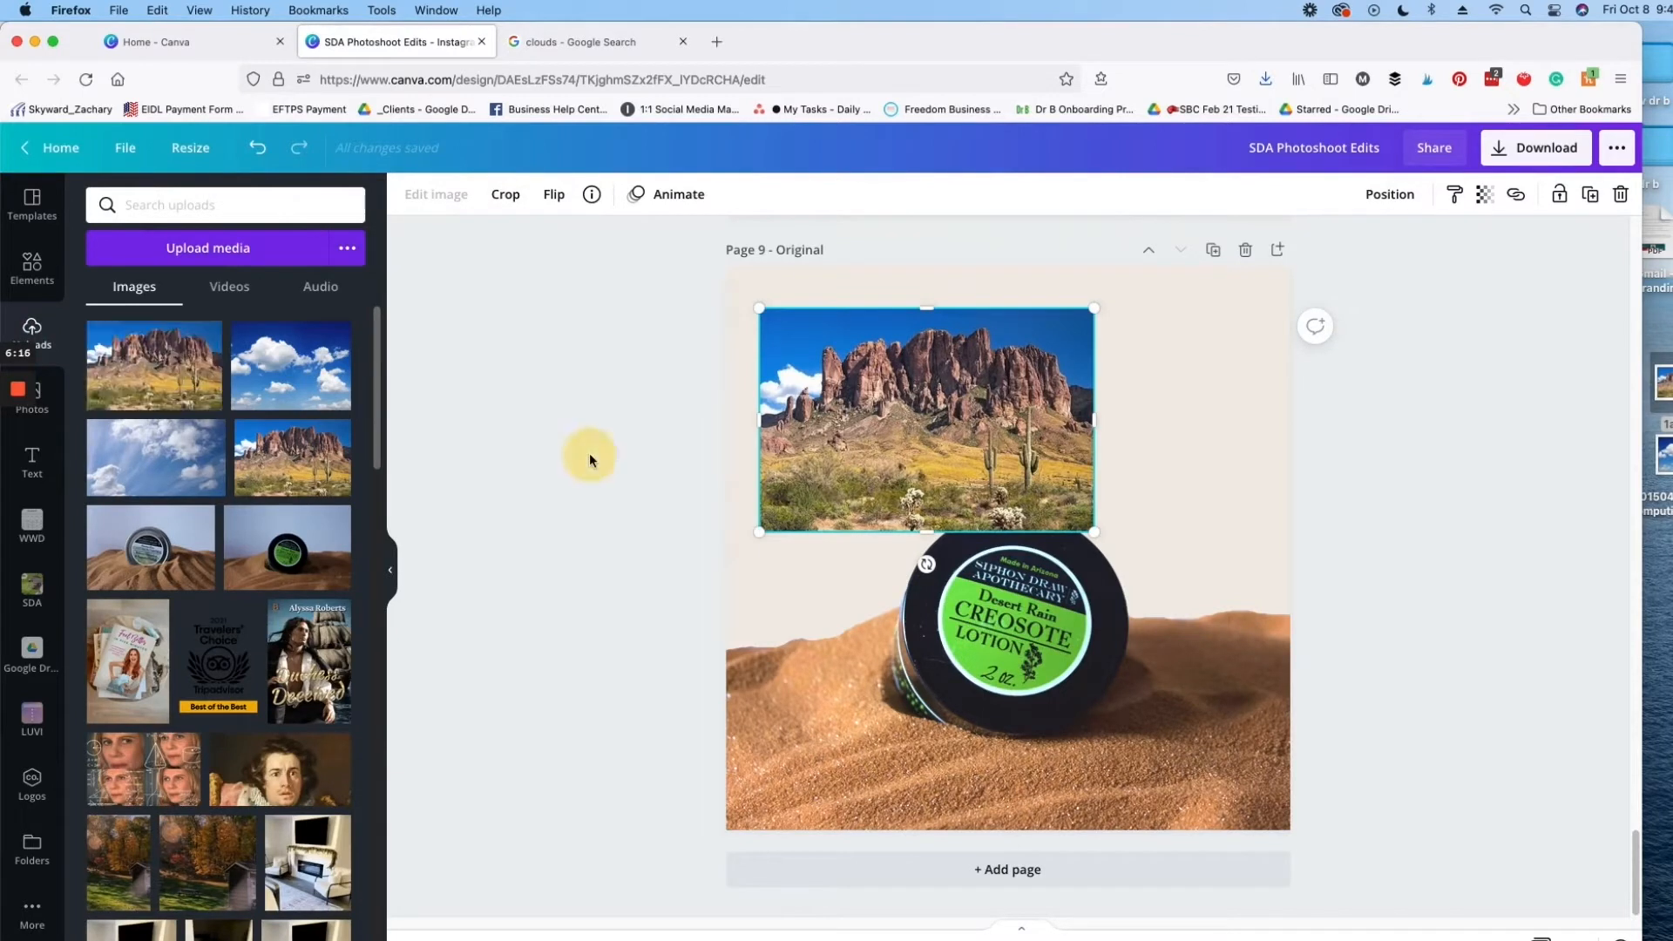
{"action": "left_click", "coordinate": [443, 196]}
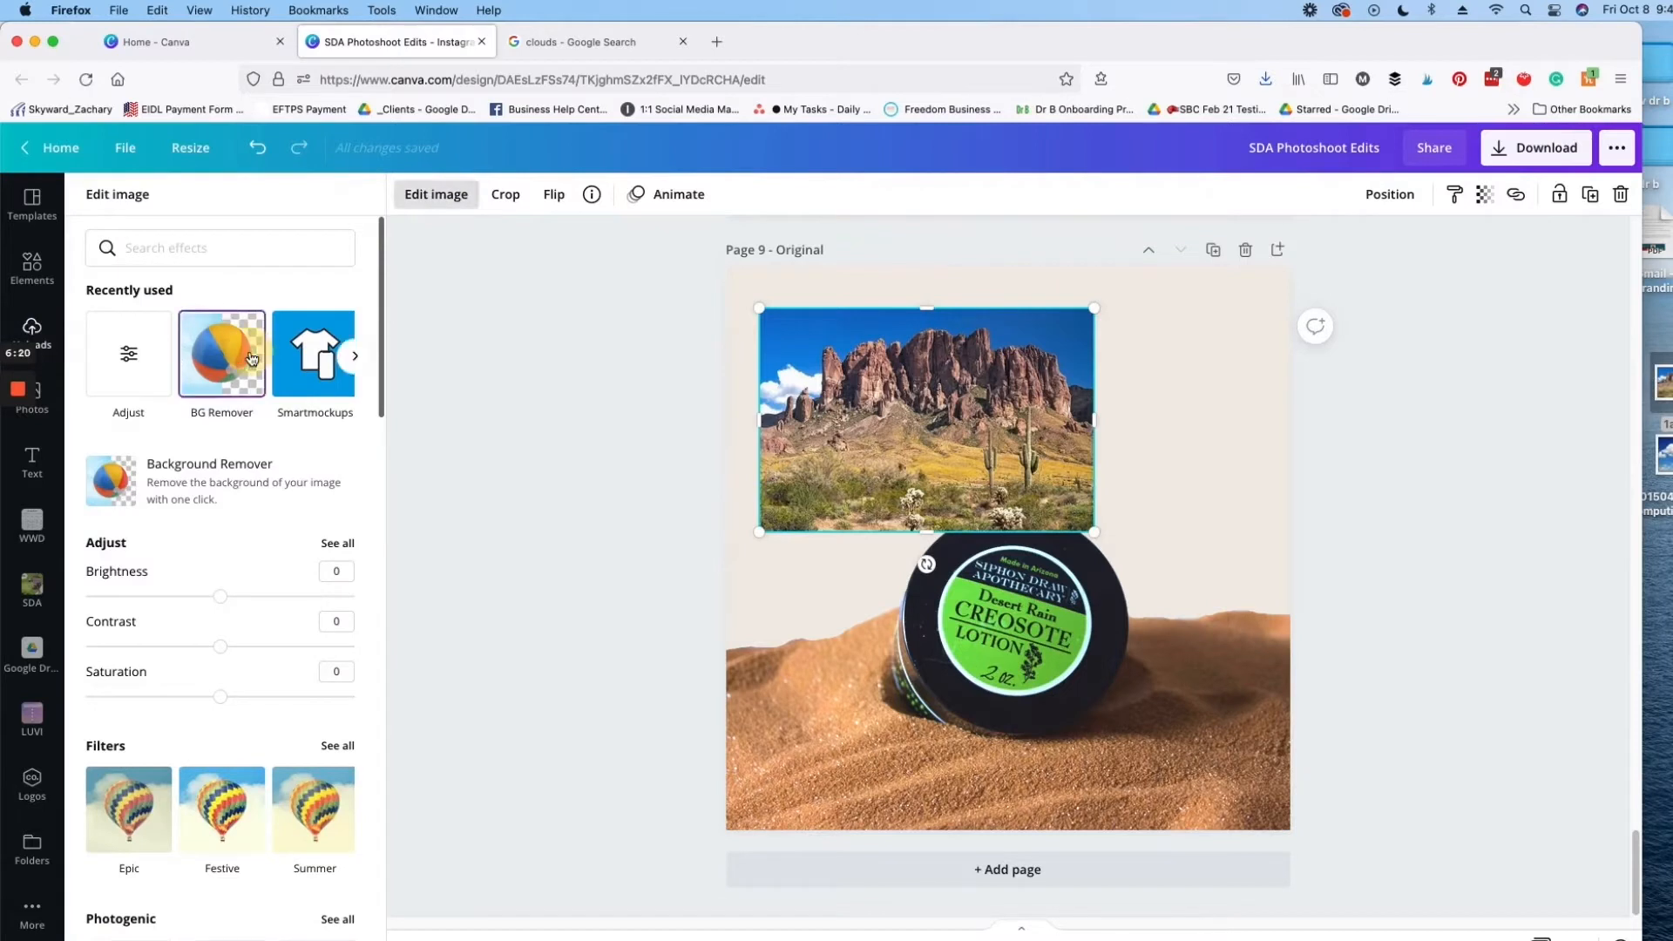
{"action": "left_click", "coordinate": [246, 357]}
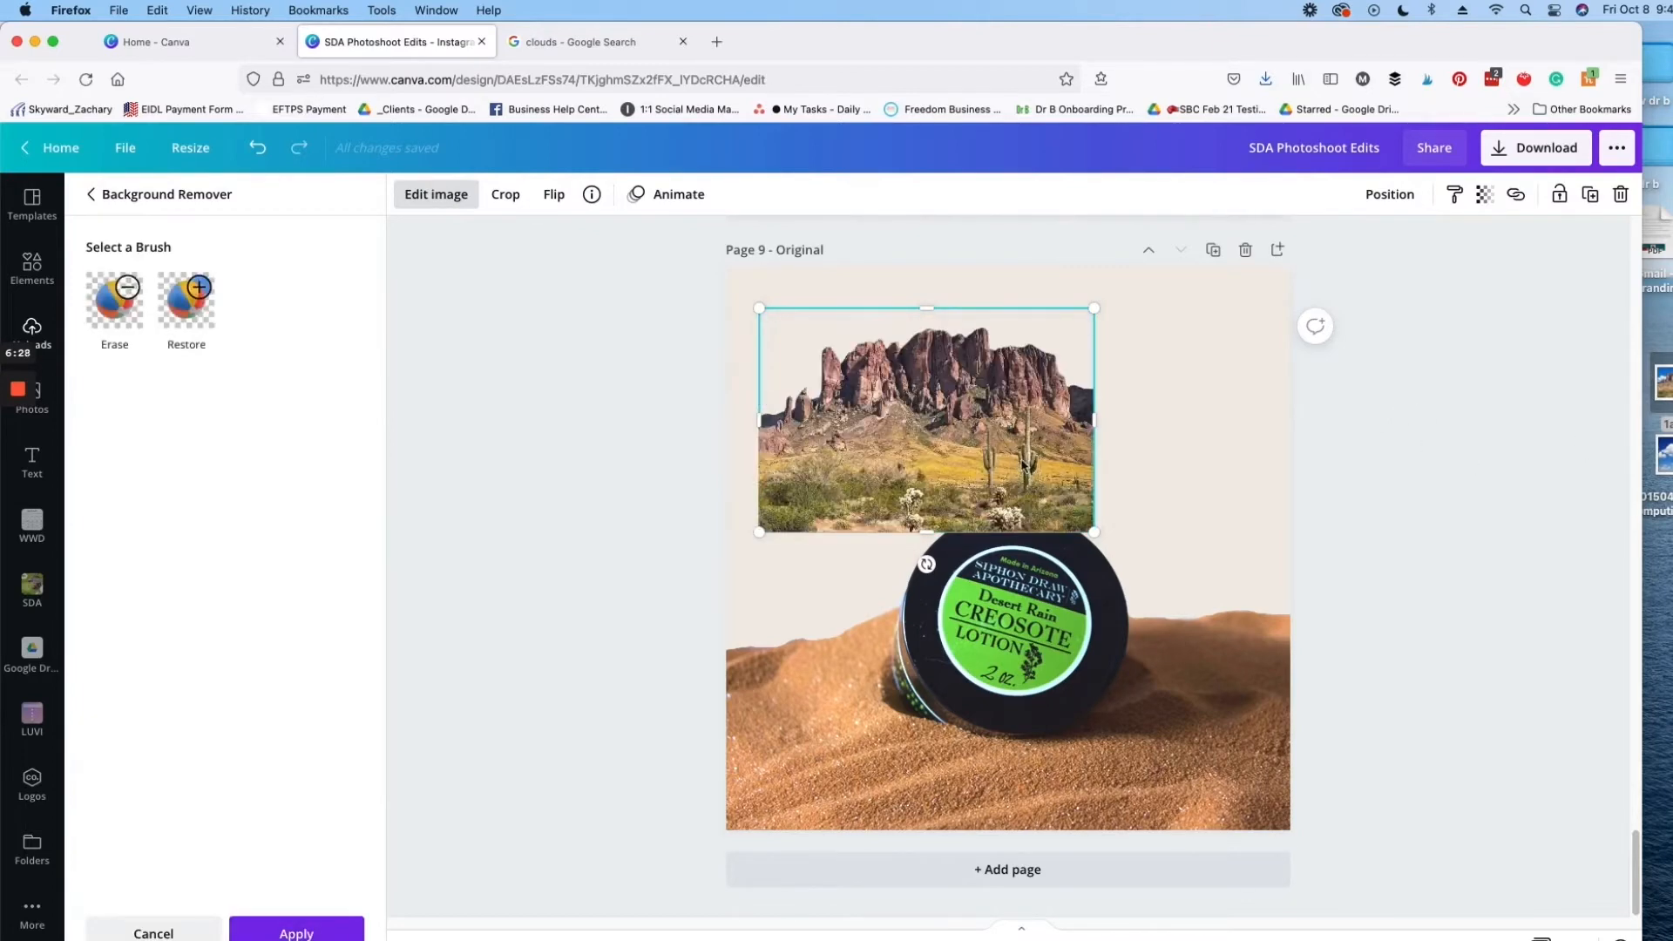
{"action": "left_click", "coordinate": [278, 933]}
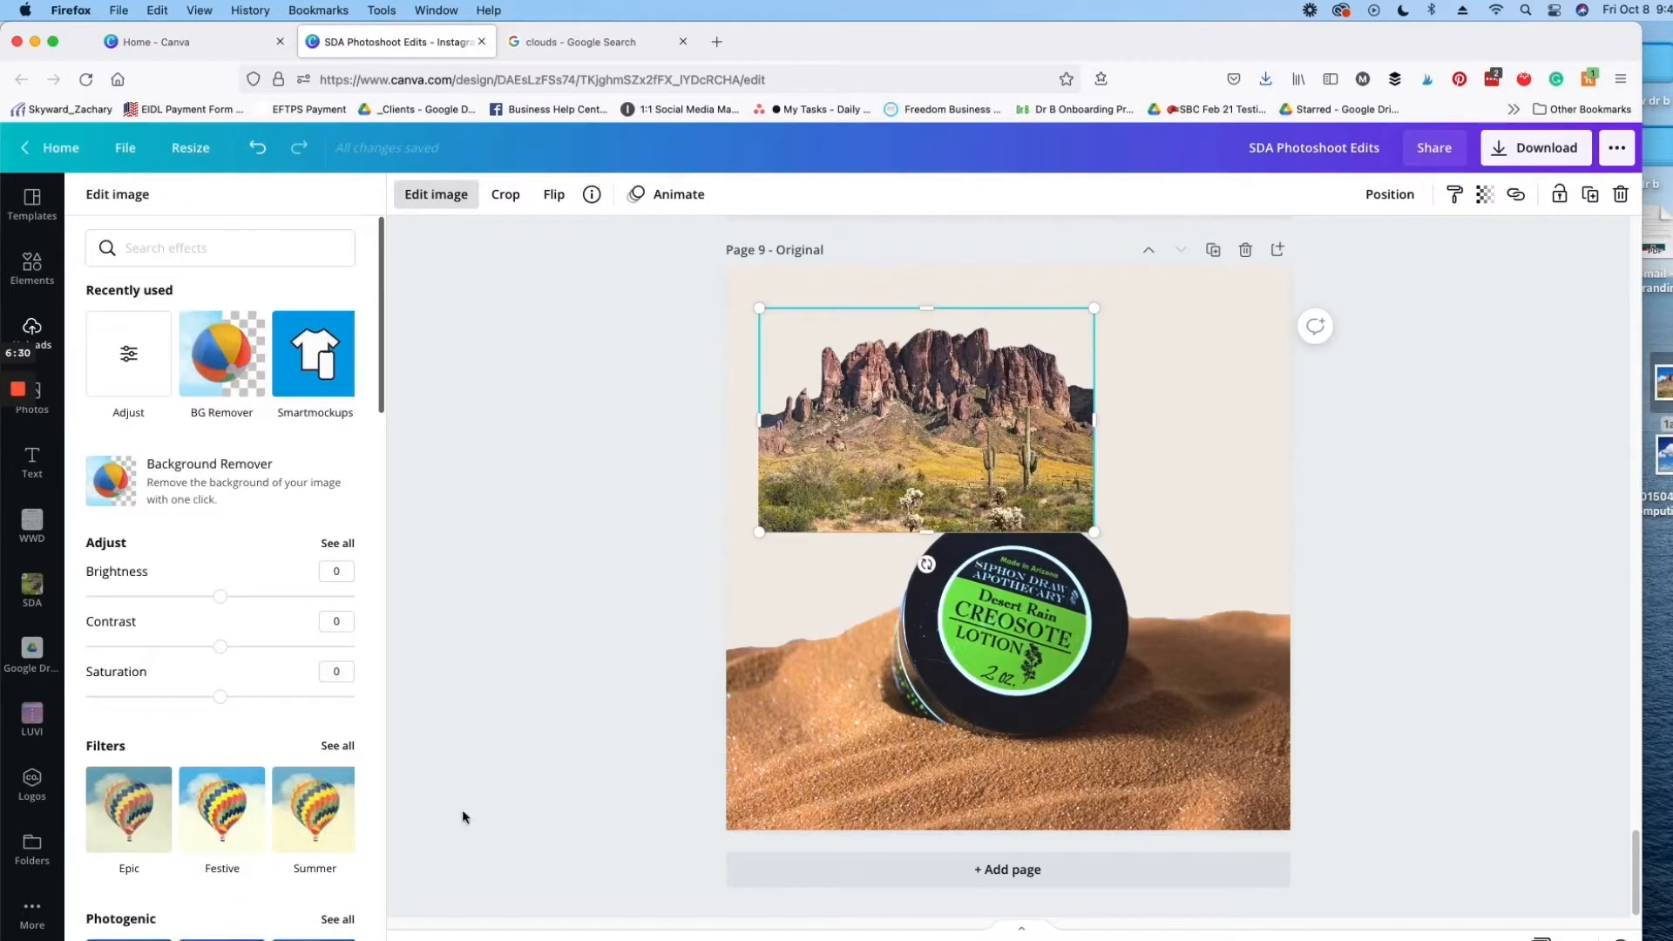
Step: Enlarge the mountain cutout to span the full page width, with its upper edge at the top of the page
{"action": "left_click_drag", "start_coordinate": [874, 430], "coordinate": [843, 641]}
{"action": "left_click_drag", "start_coordinate": [1060, 477], "coordinate": [1246, 268]}
{"action": "left_click_drag", "start_coordinate": [680, 308], "coordinate": [632, 285]}
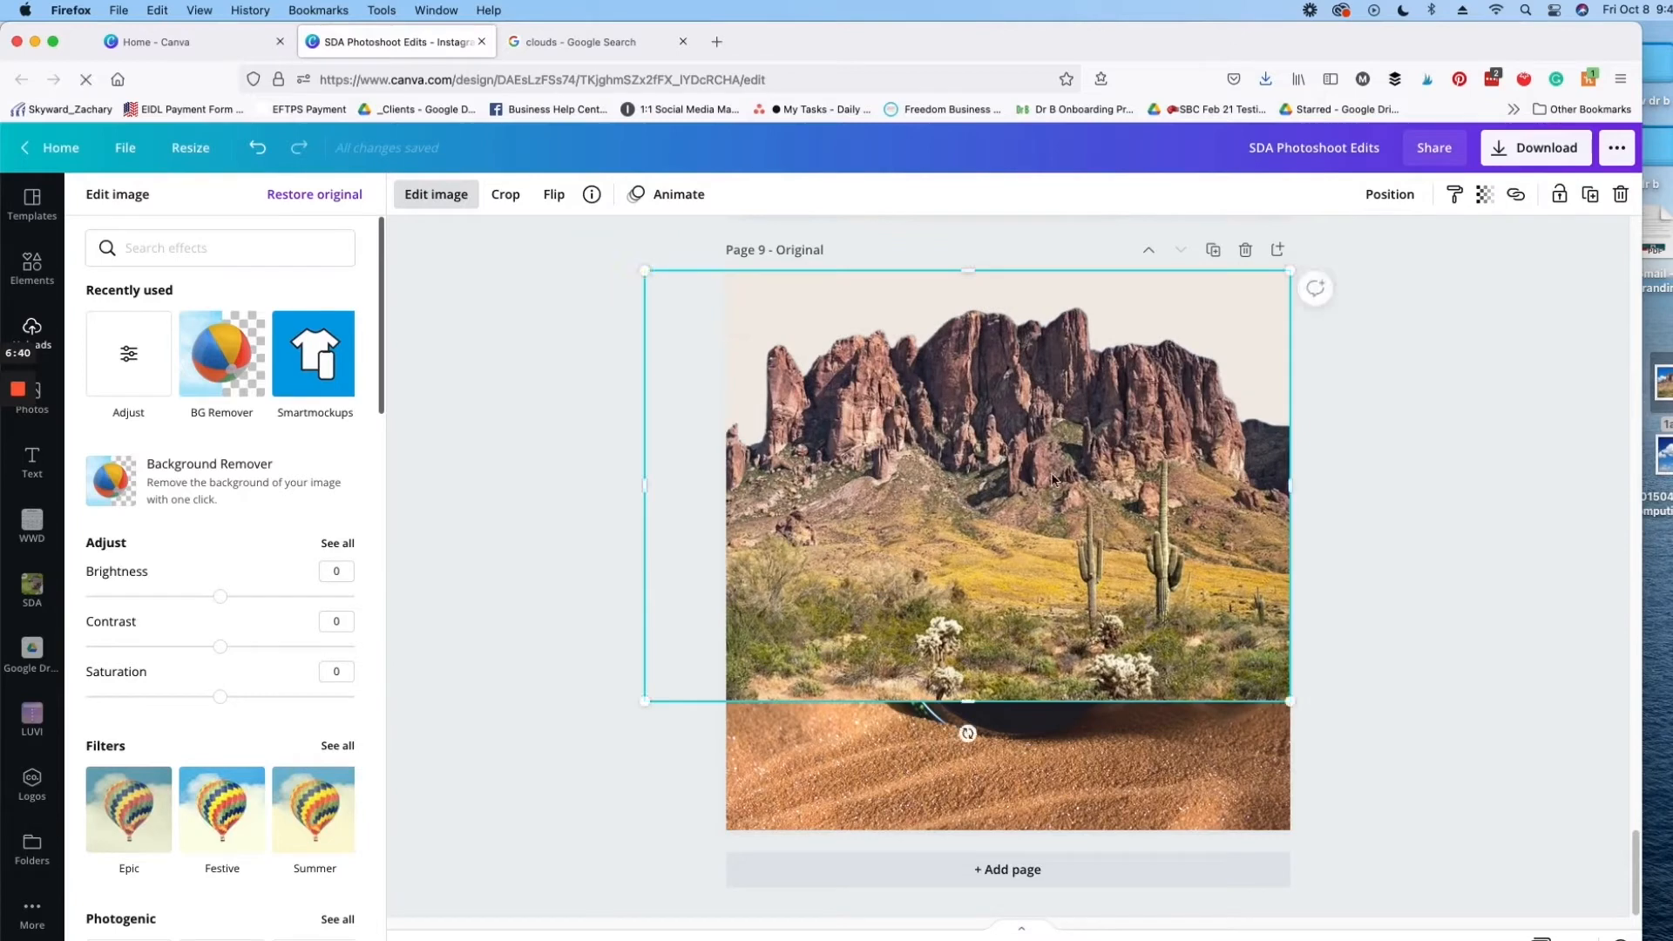
Step: Set the mountain image's transparency to 67 and move it down toward the sand
{"action": "left_click", "coordinate": [1484, 193]}
{"action": "left_click", "coordinate": [1389, 254]}
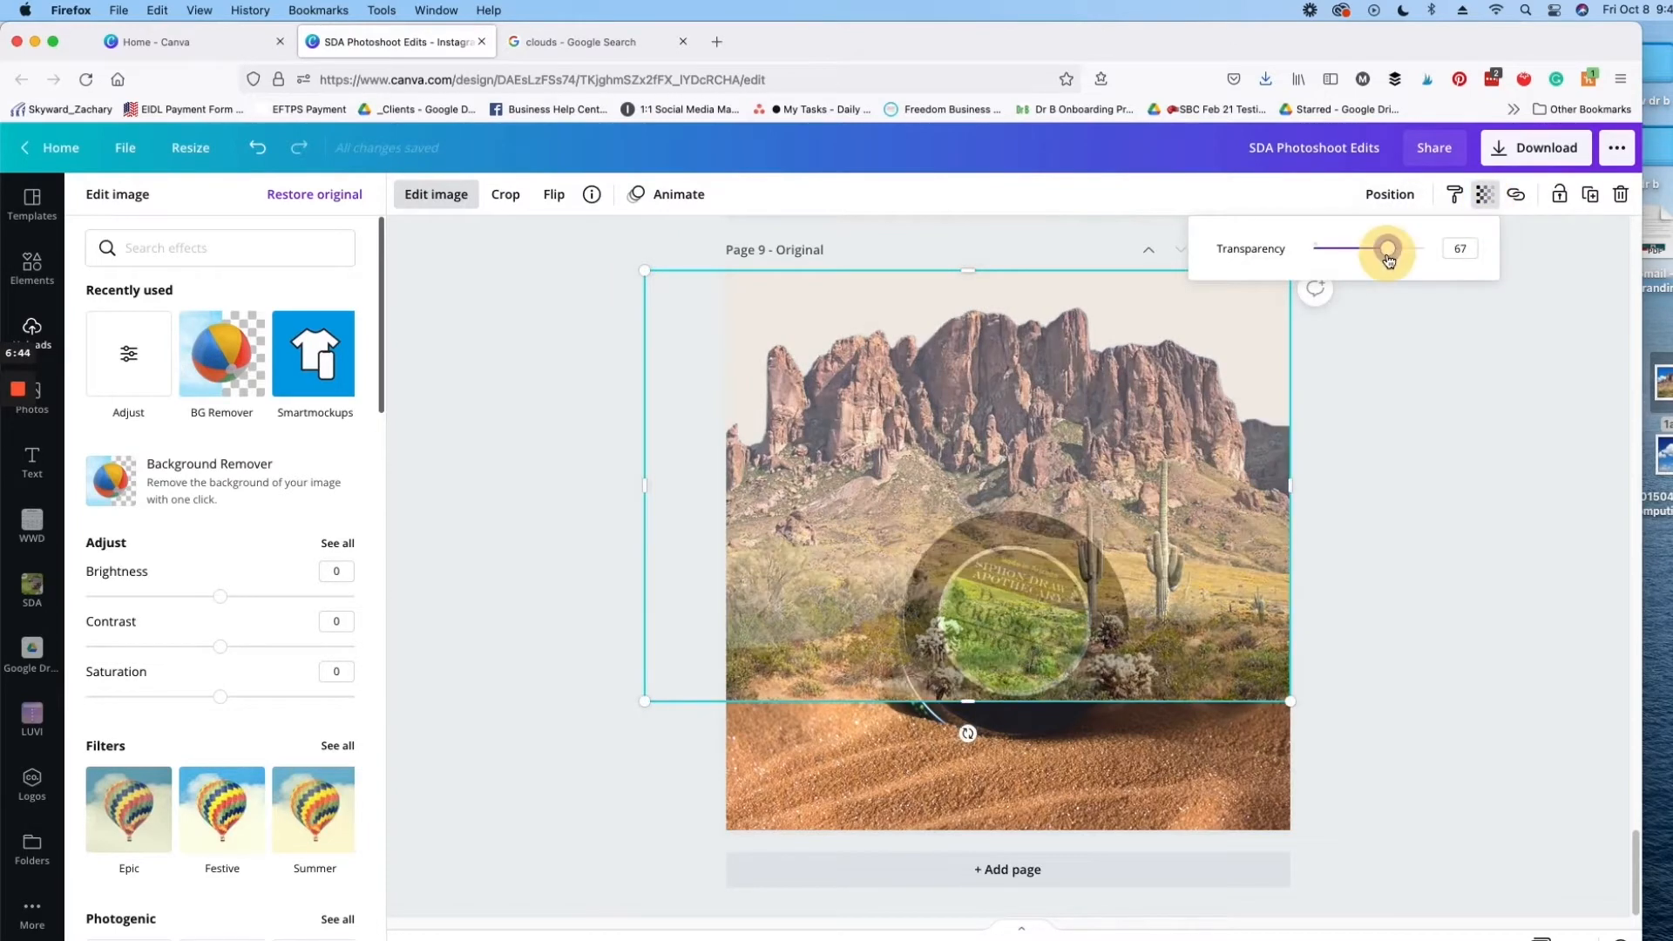
{"action": "left_click_drag", "start_coordinate": [1100, 348], "coordinate": [1104, 376]}
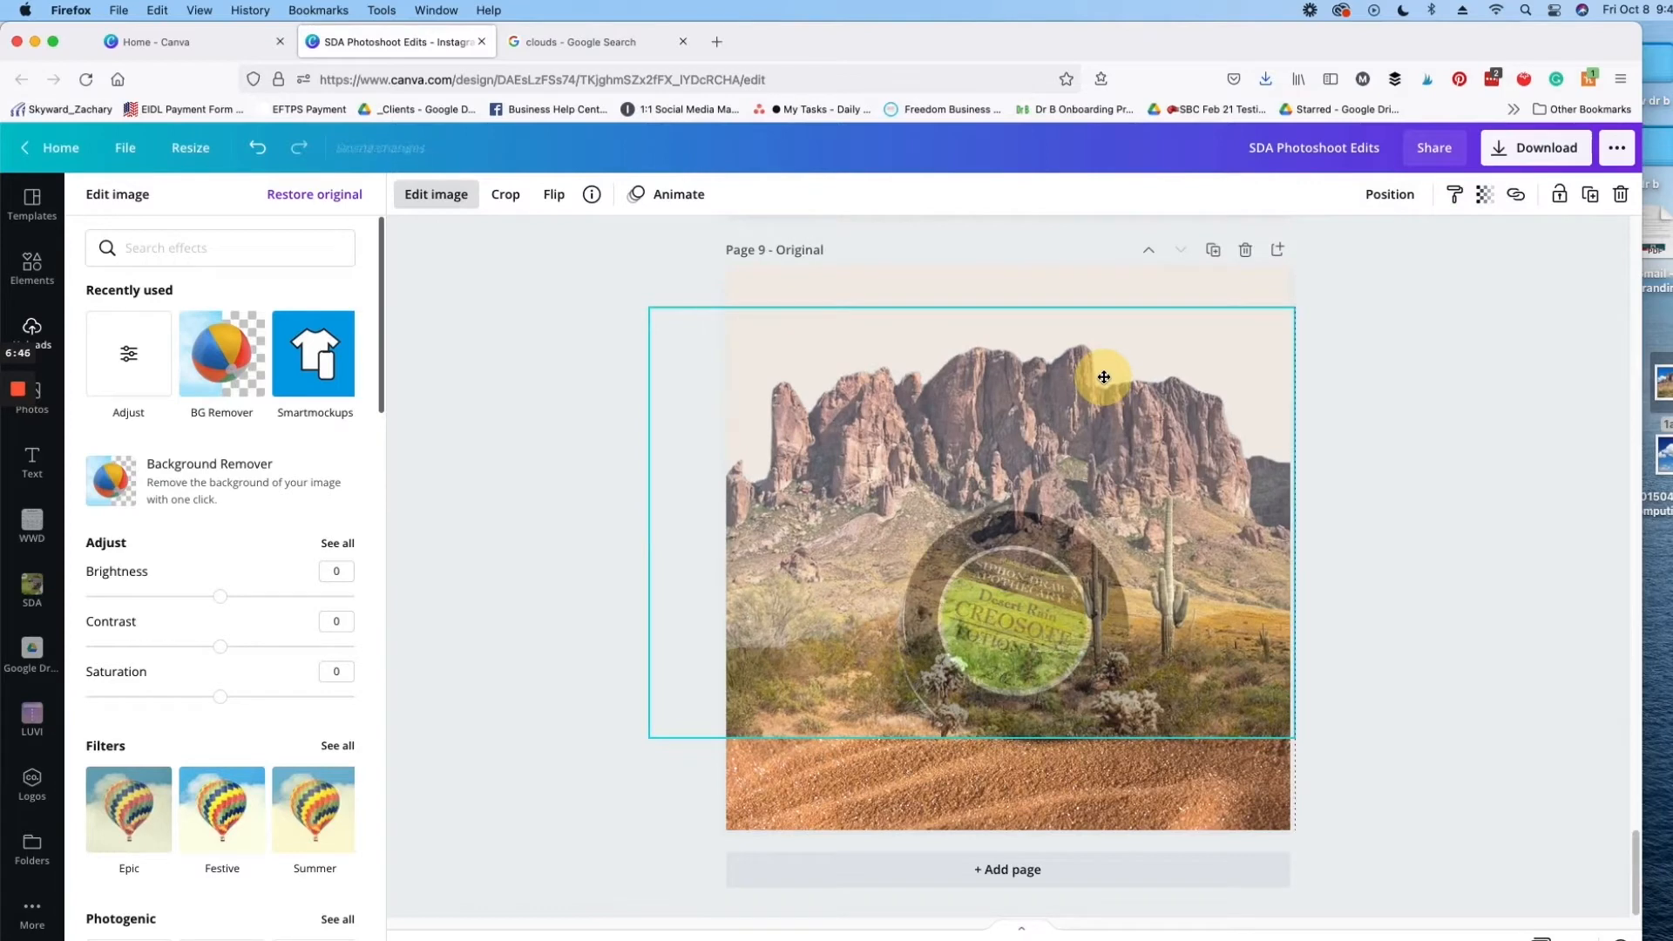
{"action": "left_click_drag", "start_coordinate": [1104, 376], "coordinate": [1104, 414]}
Step: Send the mountain image backward behind the jar photo and set its transparency to 27
{"action": "left_click", "coordinate": [1389, 197]}
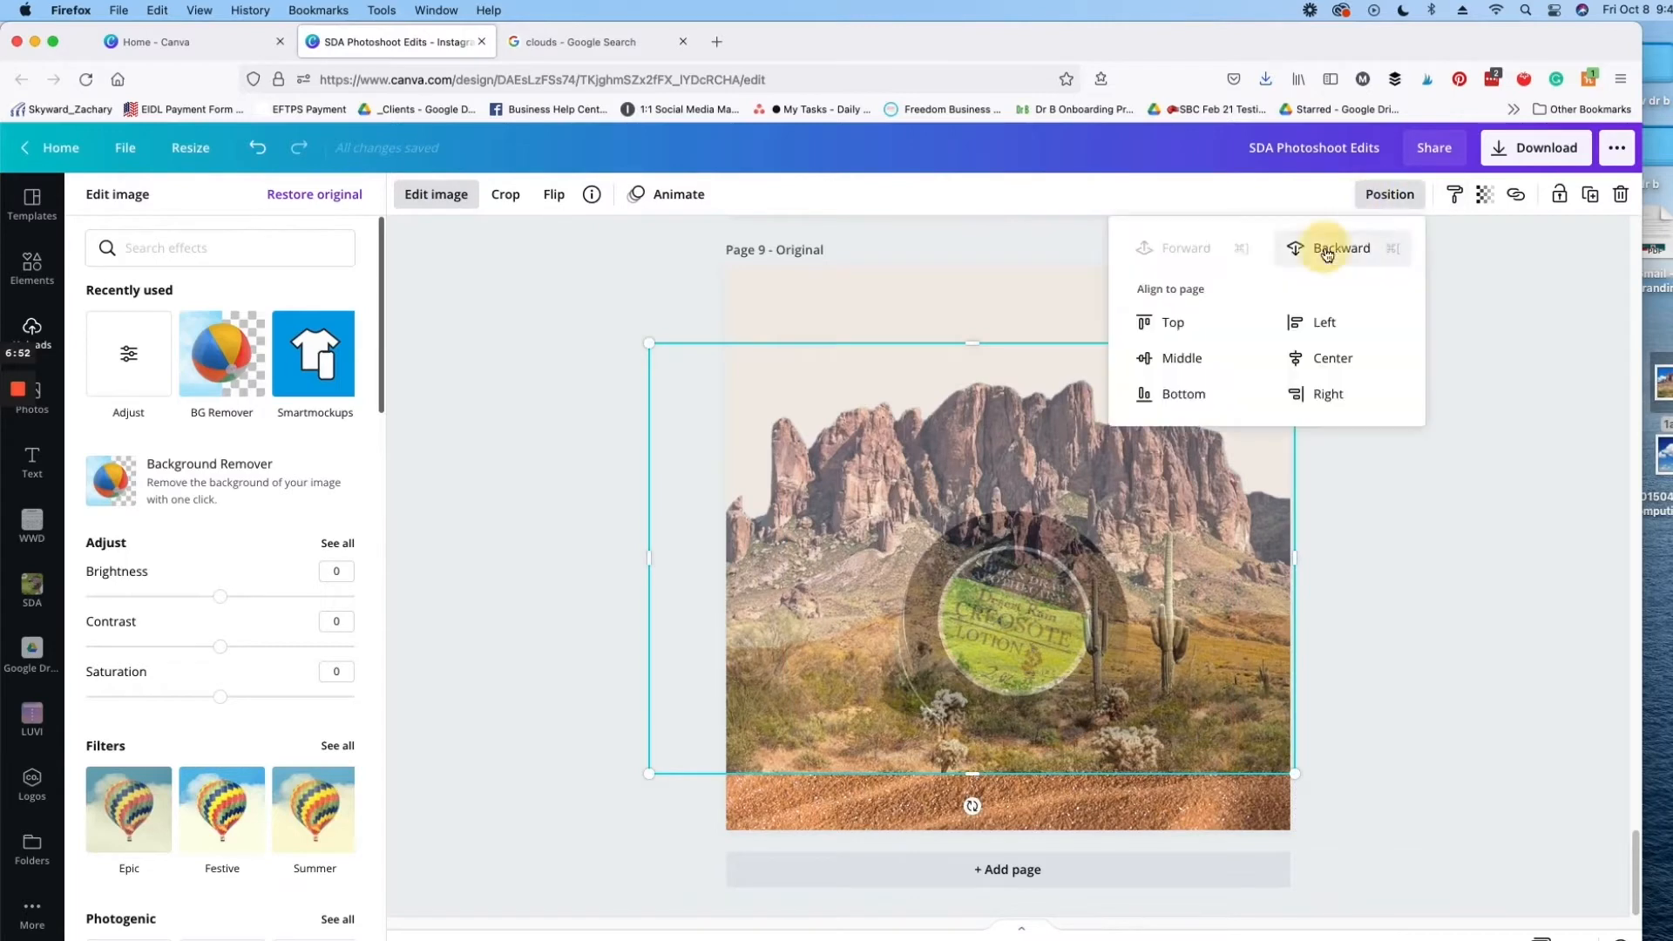
{"action": "left_click", "coordinate": [1326, 250]}
{"action": "left_click", "coordinate": [1484, 194]}
{"action": "left_click_drag", "start_coordinate": [1388, 250], "coordinate": [1351, 263]}
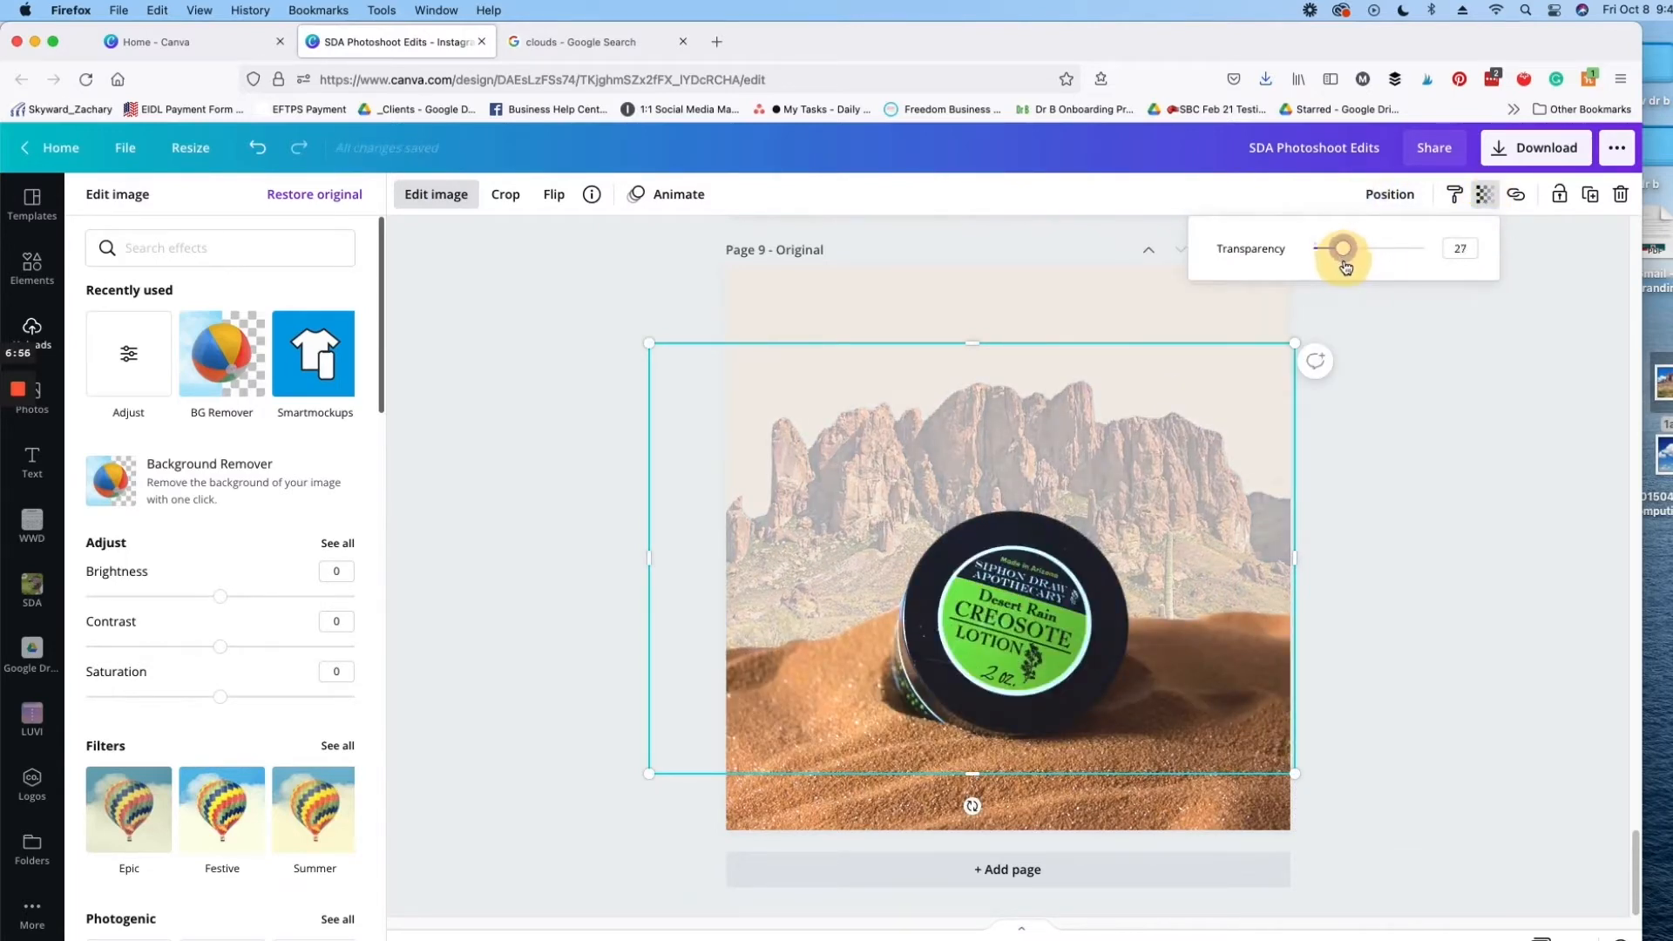
Step: Lower the mountain image further behind the dunes and set its transparency to 28
{"action": "left_click_drag", "start_coordinate": [1206, 369], "coordinate": [1206, 411]}
{"action": "left_click", "coordinate": [1483, 195]}
{"action": "mouse_move", "coordinate": [1363, 254]}
{"action": "left_mouse_down"}
{"action": "mouse_move", "coordinate": [1346, 251]}
{"action": "mouse_move", "coordinate": [1346, 271]}
{"action": "left_mouse_up"}
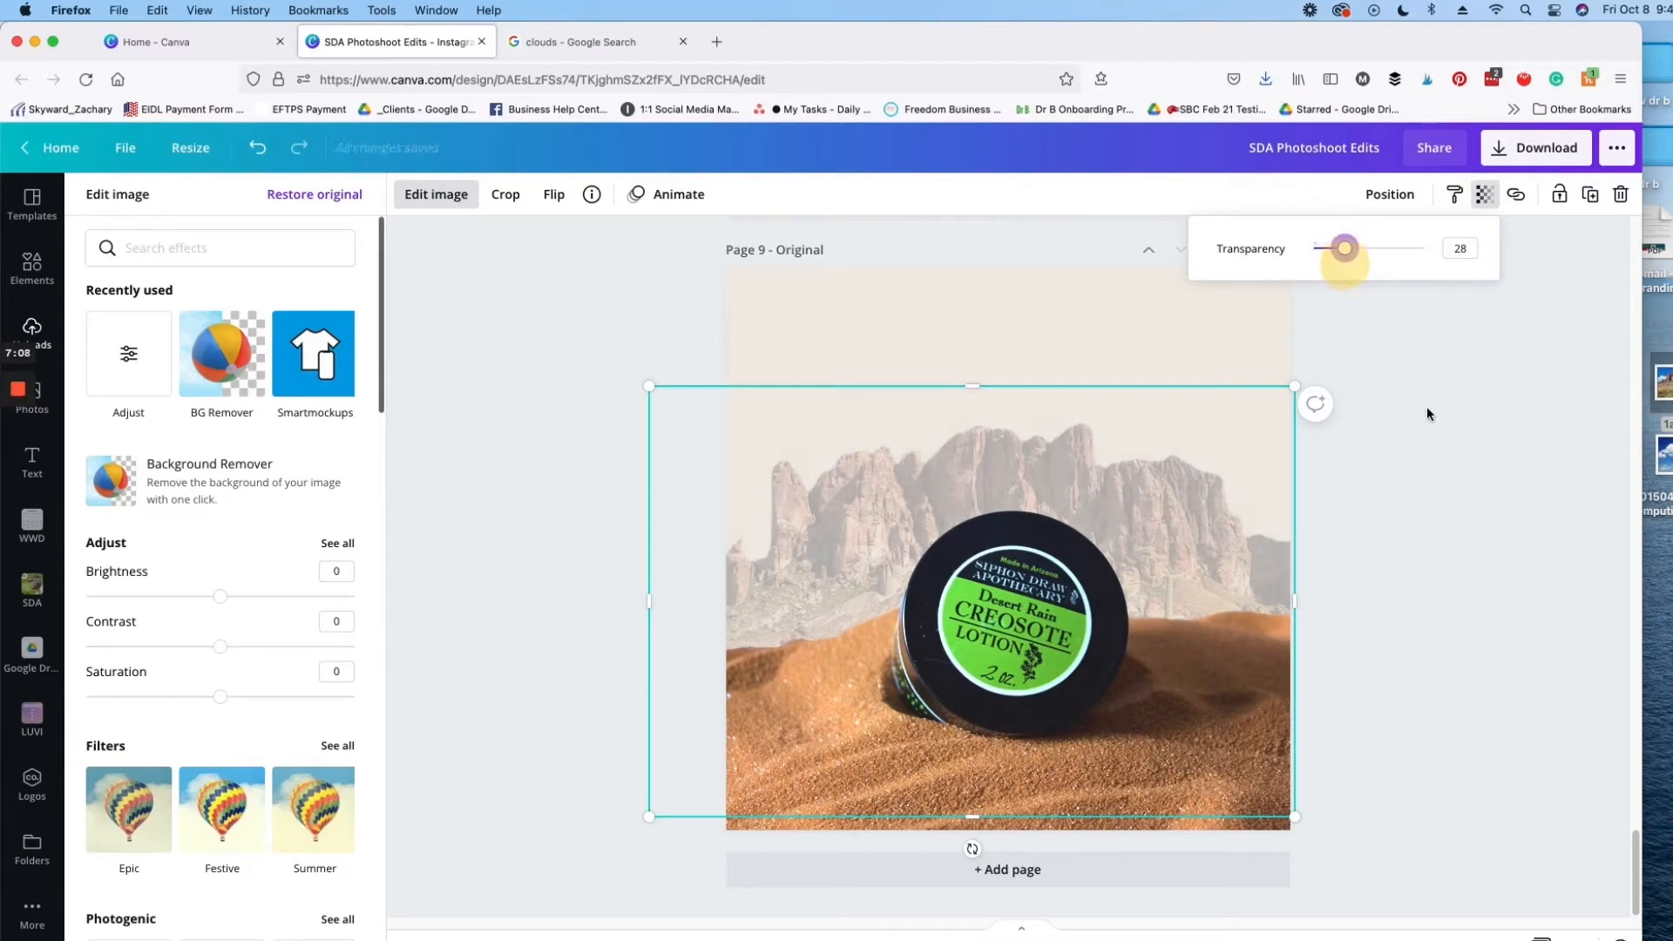
{"action": "left_click", "coordinate": [1482, 317]}
{"action": "left_click", "coordinate": [1391, 498]}
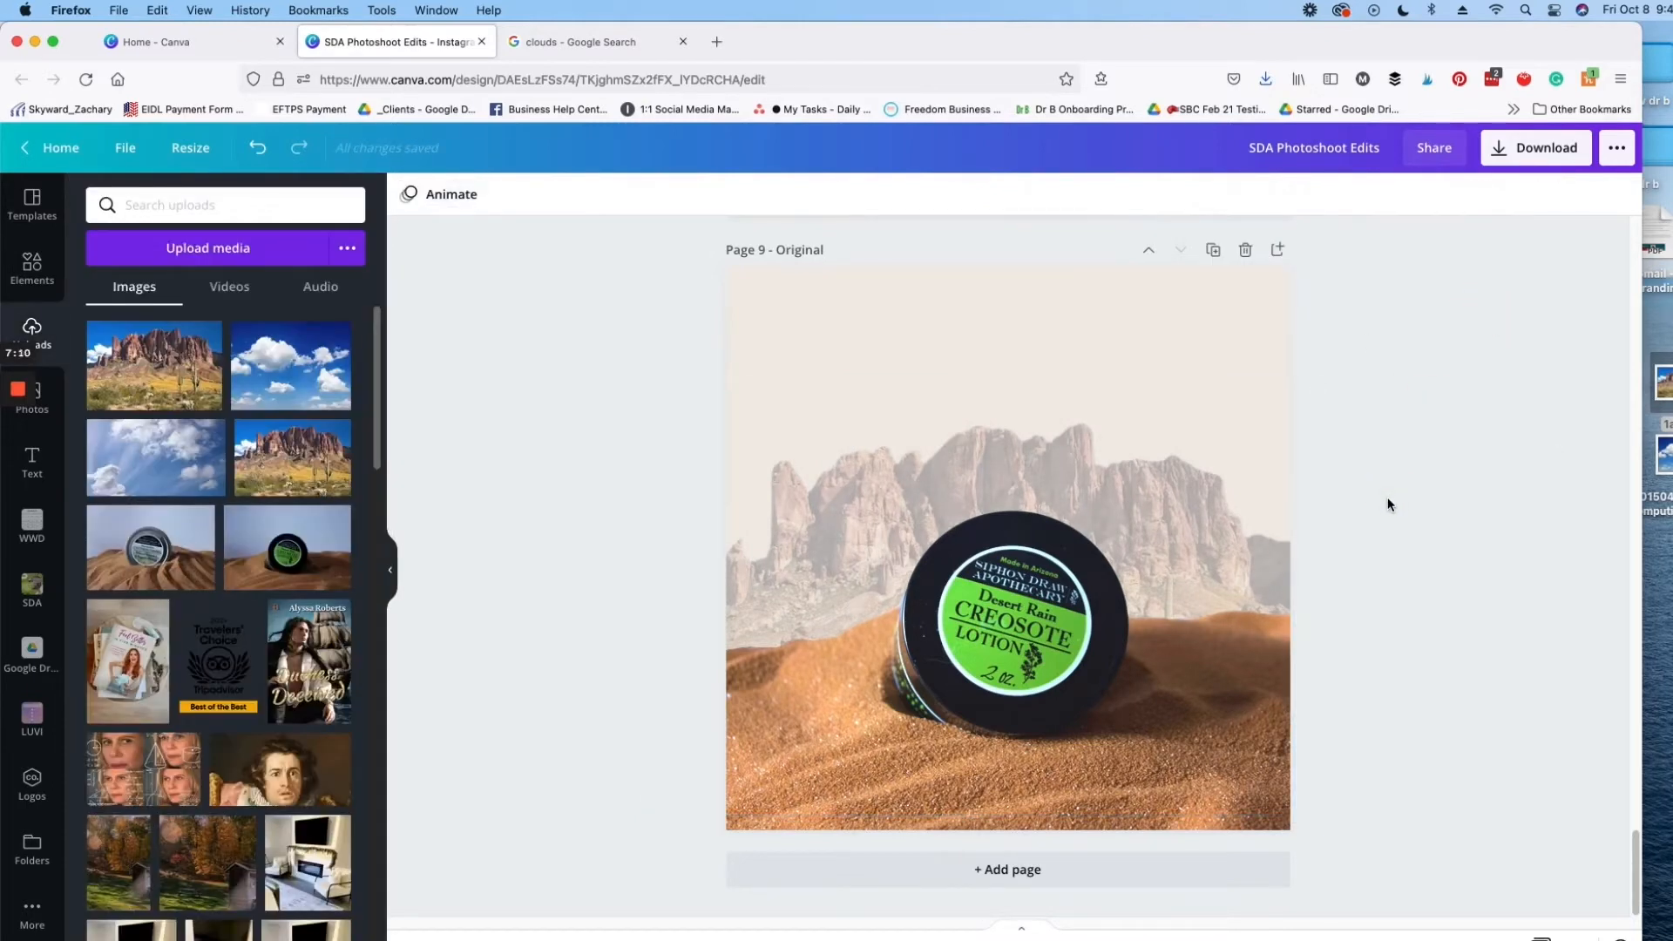
Step: Add the blue sky clouds photo from the desktop and enlarge it across the page width, extending above the page top
{"action": "left_click_drag", "start_coordinate": [1663, 455], "coordinate": [1085, 359]}
{"action": "left_click_drag", "start_coordinate": [960, 506], "coordinate": [843, 359]}
{"action": "left_click_drag", "start_coordinate": [1105, 562], "coordinate": [1282, 688]}
{"action": "left_click_drag", "start_coordinate": [1000, 269], "coordinate": [1006, 197]}
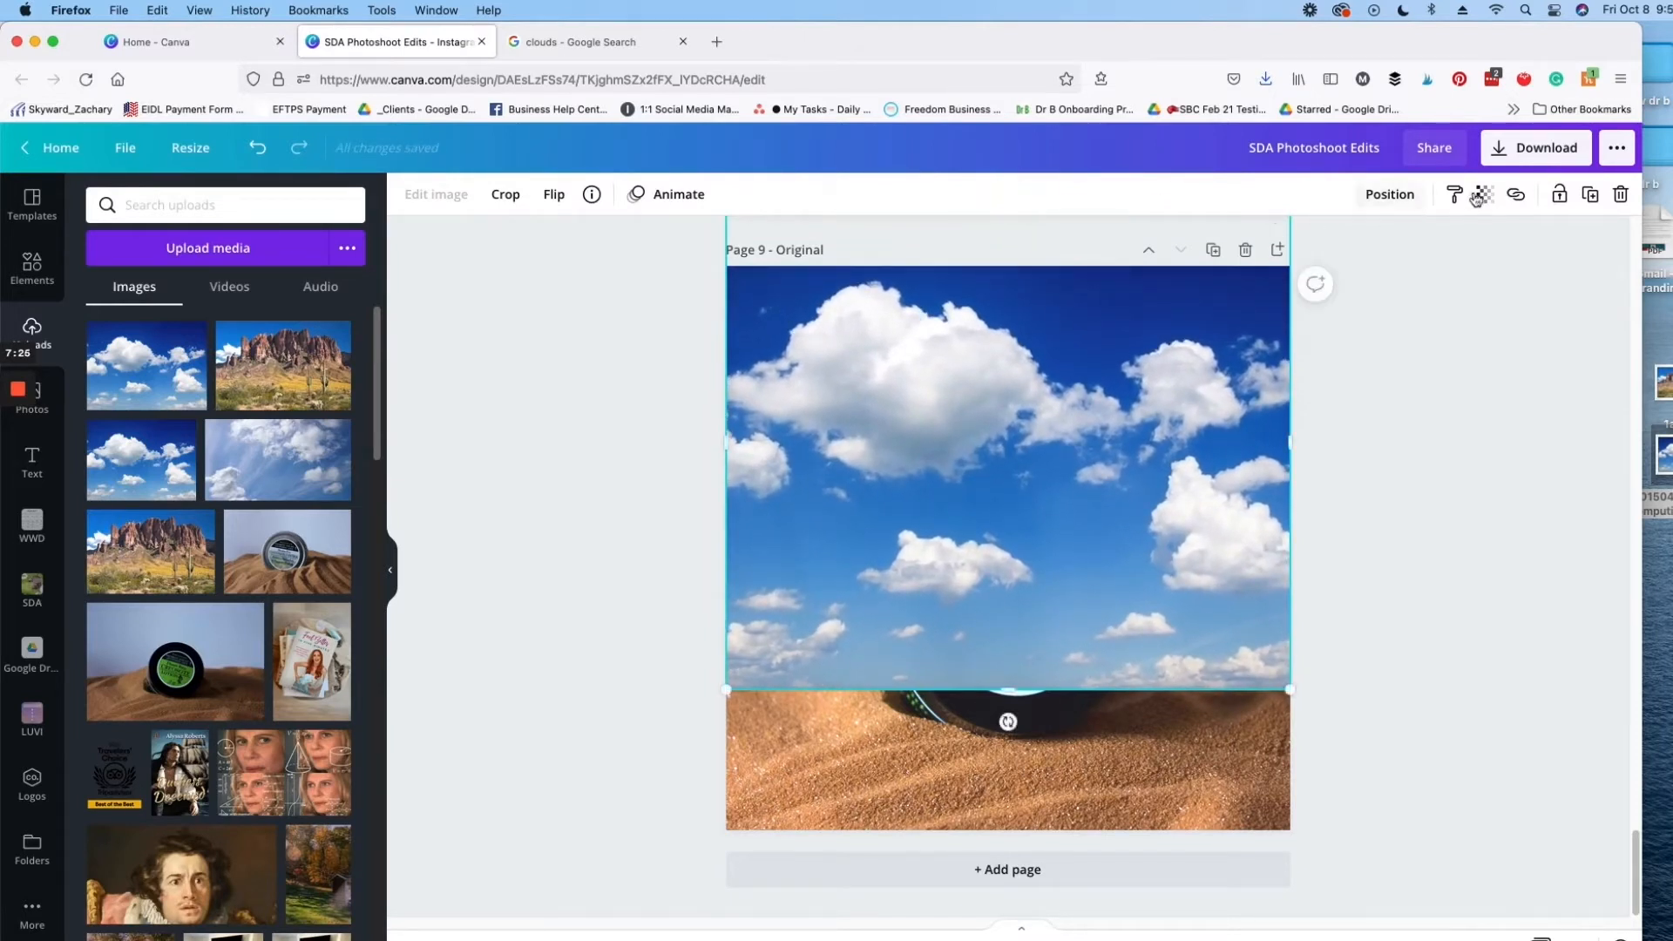
Step: Set the clouds photo's transparency to 34 and send it backward behind the mountain and jar images
{"action": "left_click", "coordinate": [1484, 196]}
{"action": "left_click_drag", "start_coordinate": [1400, 250], "coordinate": [1349, 250]}
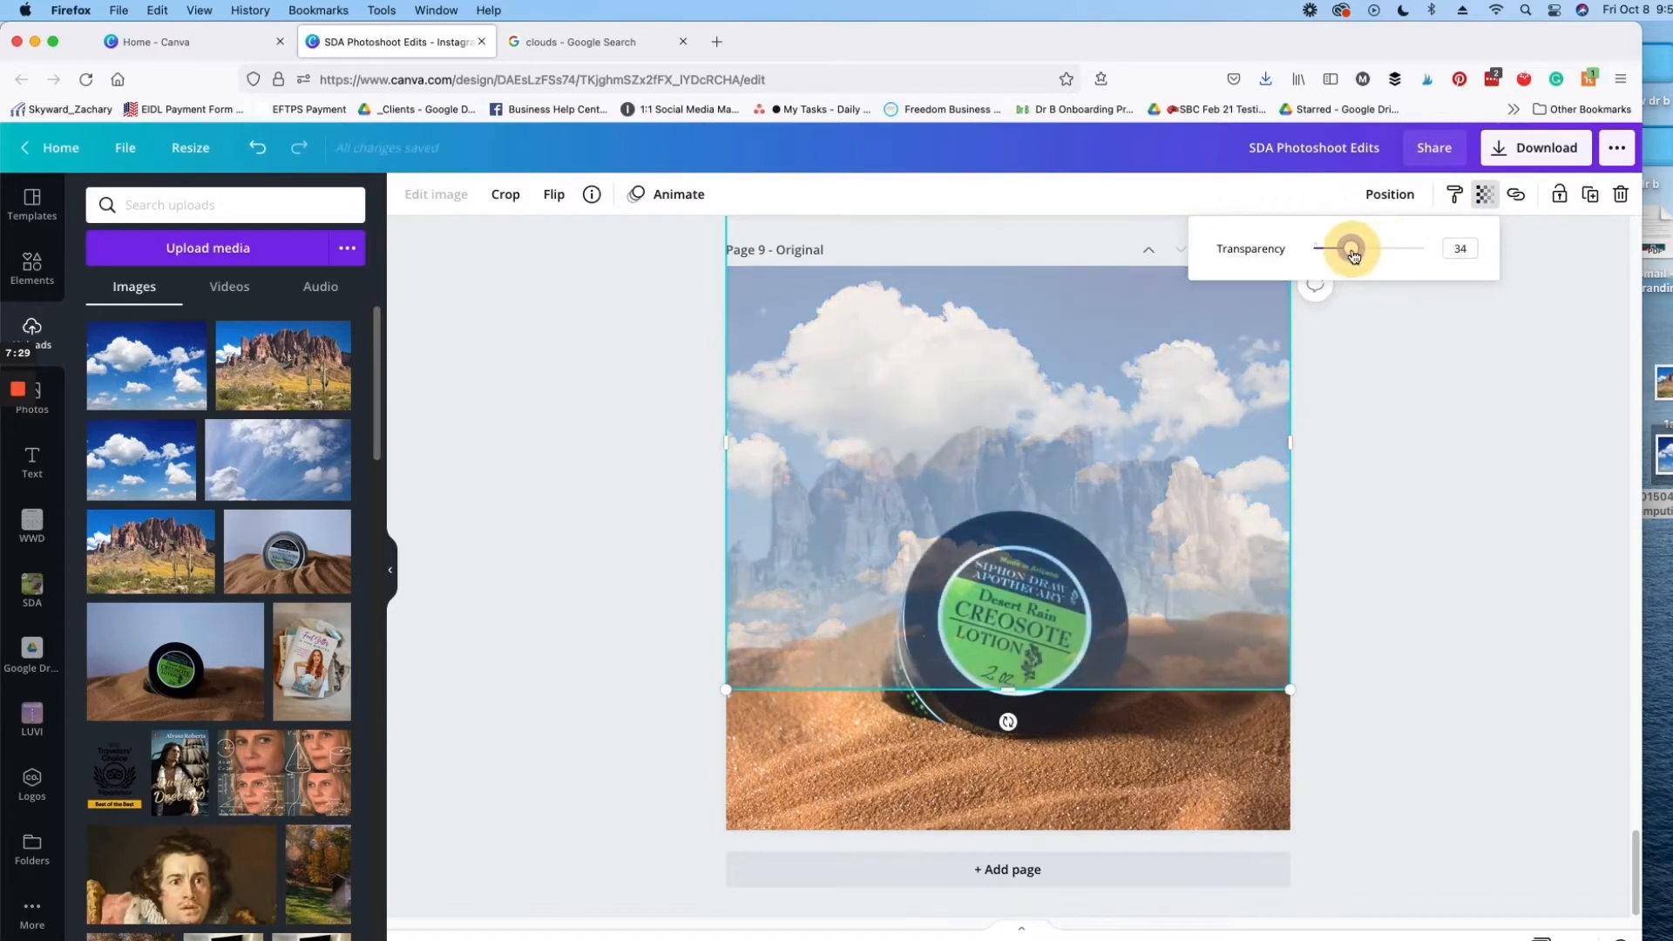
{"action": "left_click", "coordinate": [1390, 193]}
{"action": "left_click", "coordinate": [1333, 247]}
{"action": "left_click", "coordinate": [1333, 248]}
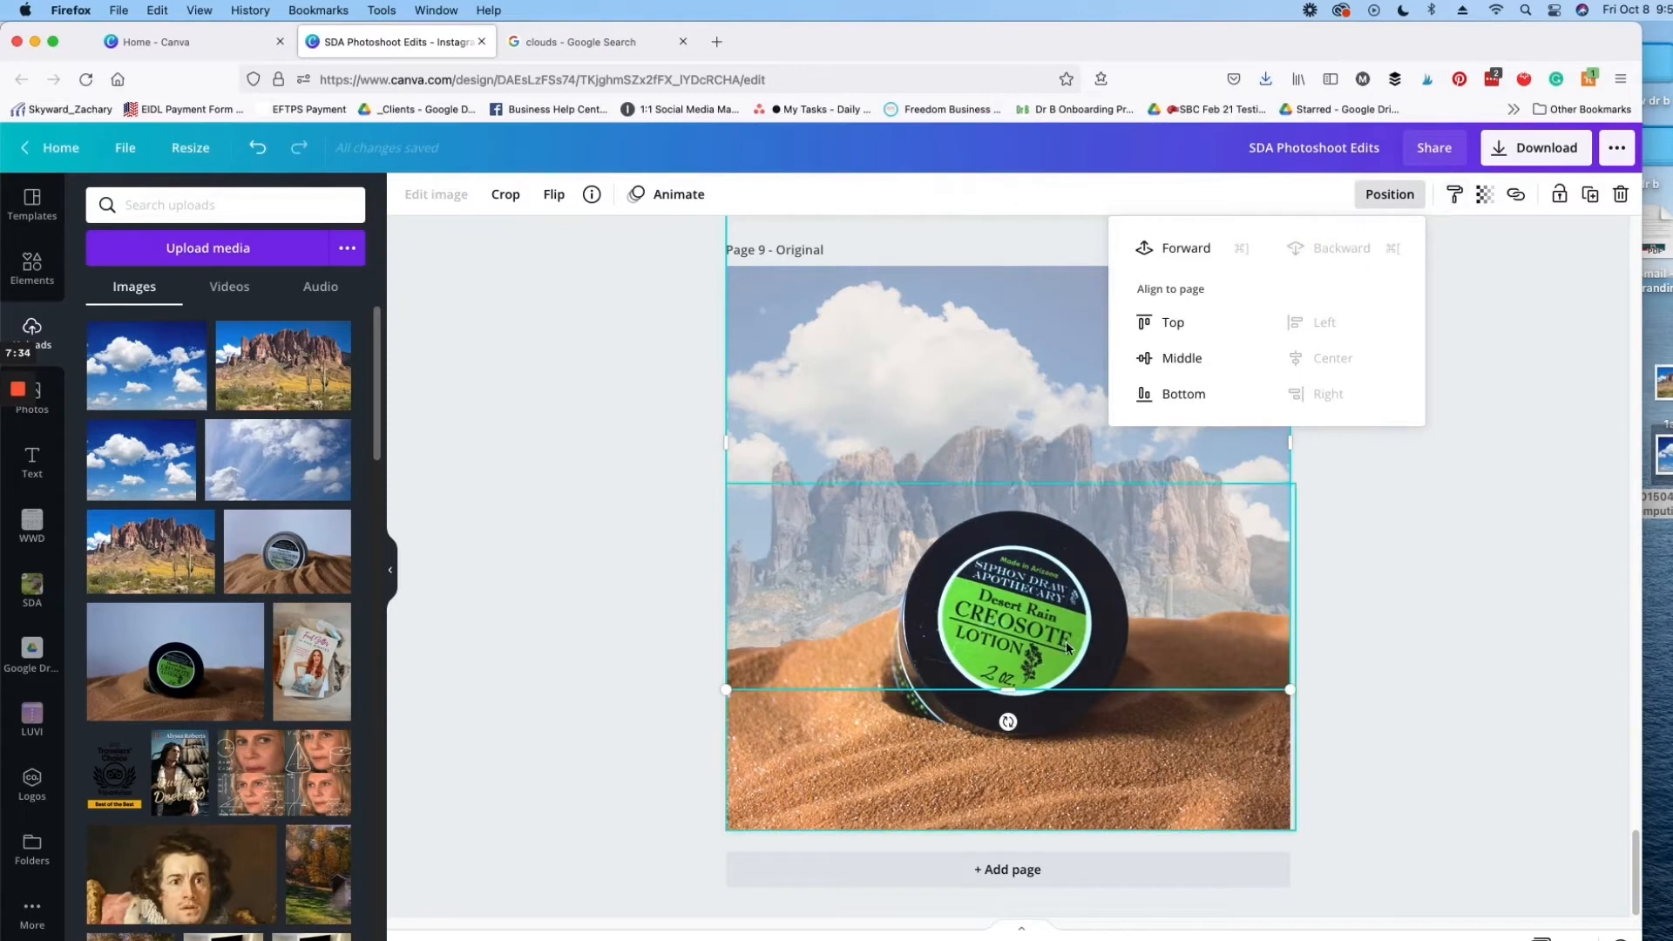
Step: Trim the clouds photo's lower and upper edges to start at the page top, and shrink the picture inside its crop frame
{"action": "left_click_drag", "start_coordinate": [1002, 686], "coordinate": [974, 651]}
{"action": "scroll", "coordinate": [1367, 414], "scroll_direction": "up", "scroll_amount": 1}
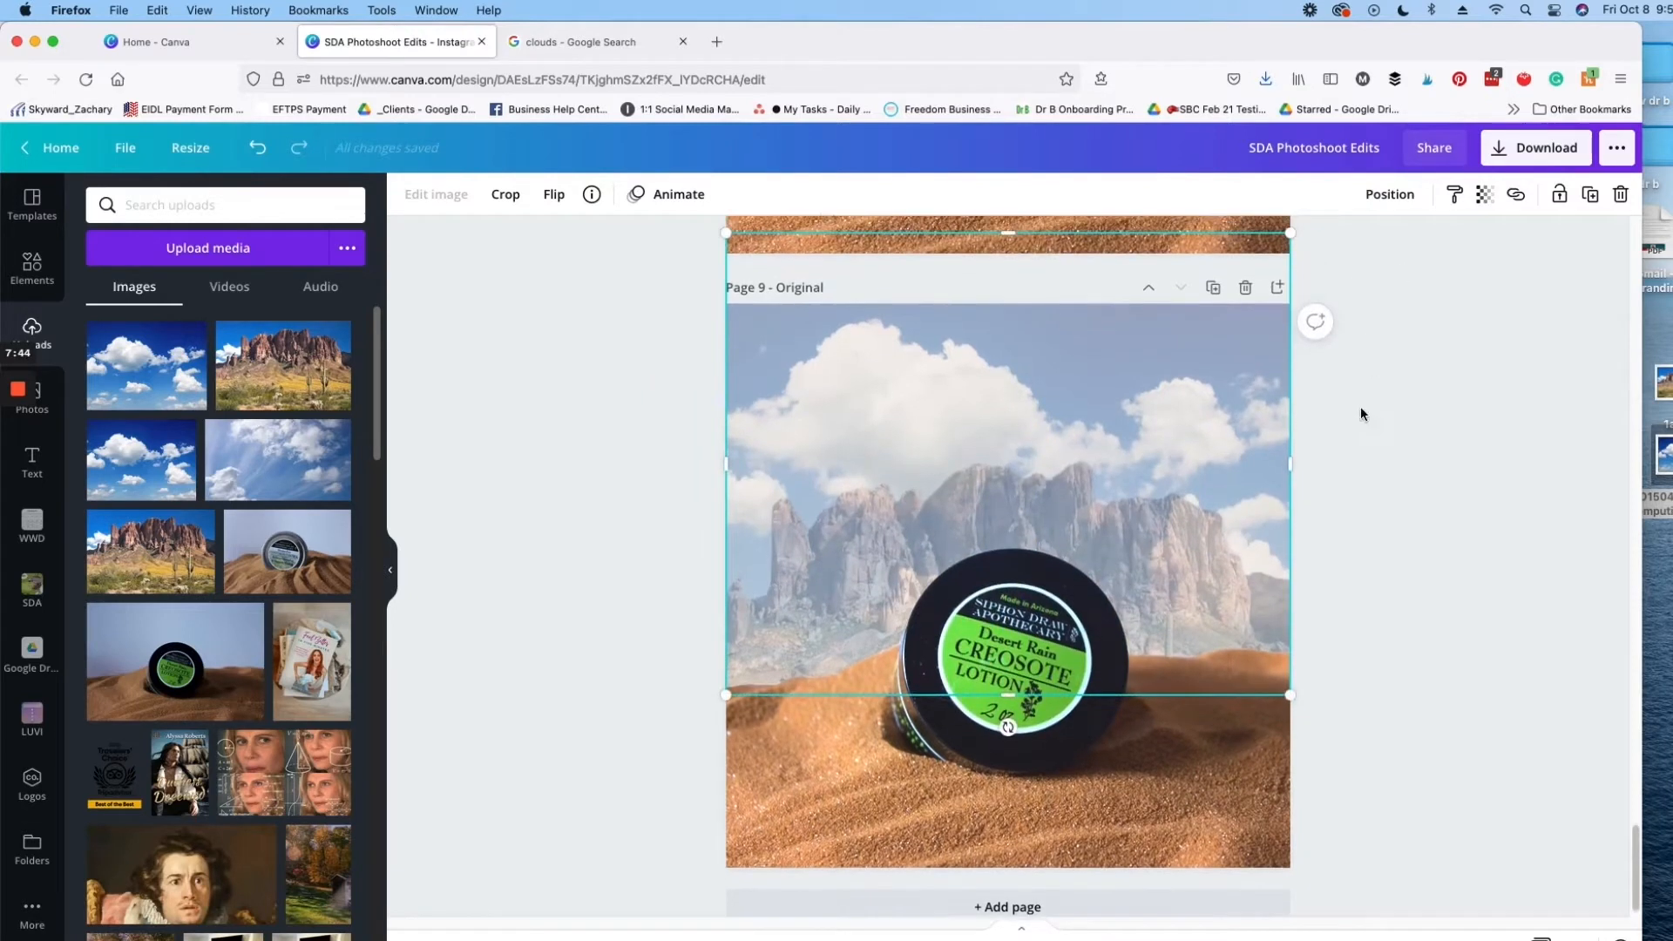
{"action": "left_click_drag", "start_coordinate": [1002, 254], "coordinate": [1000, 296]}
{"action": "left_click", "coordinate": [516, 193]}
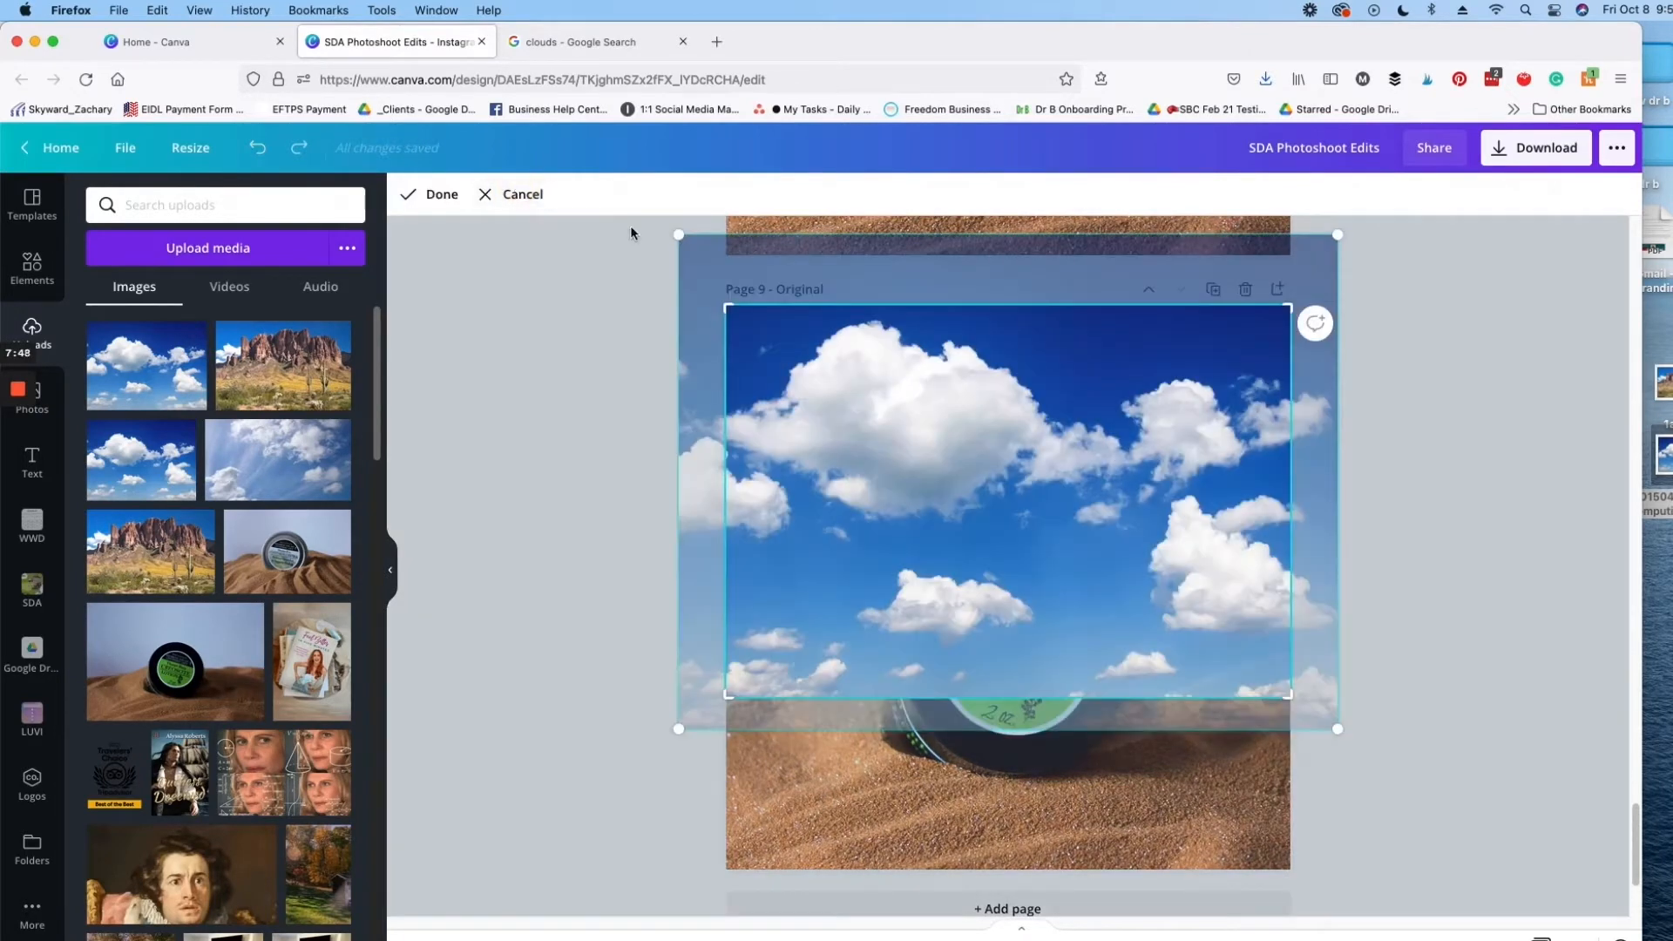
{"action": "left_click_drag", "start_coordinate": [678, 235], "coordinate": [702, 307]}
{"action": "left_click", "coordinate": [442, 193]}
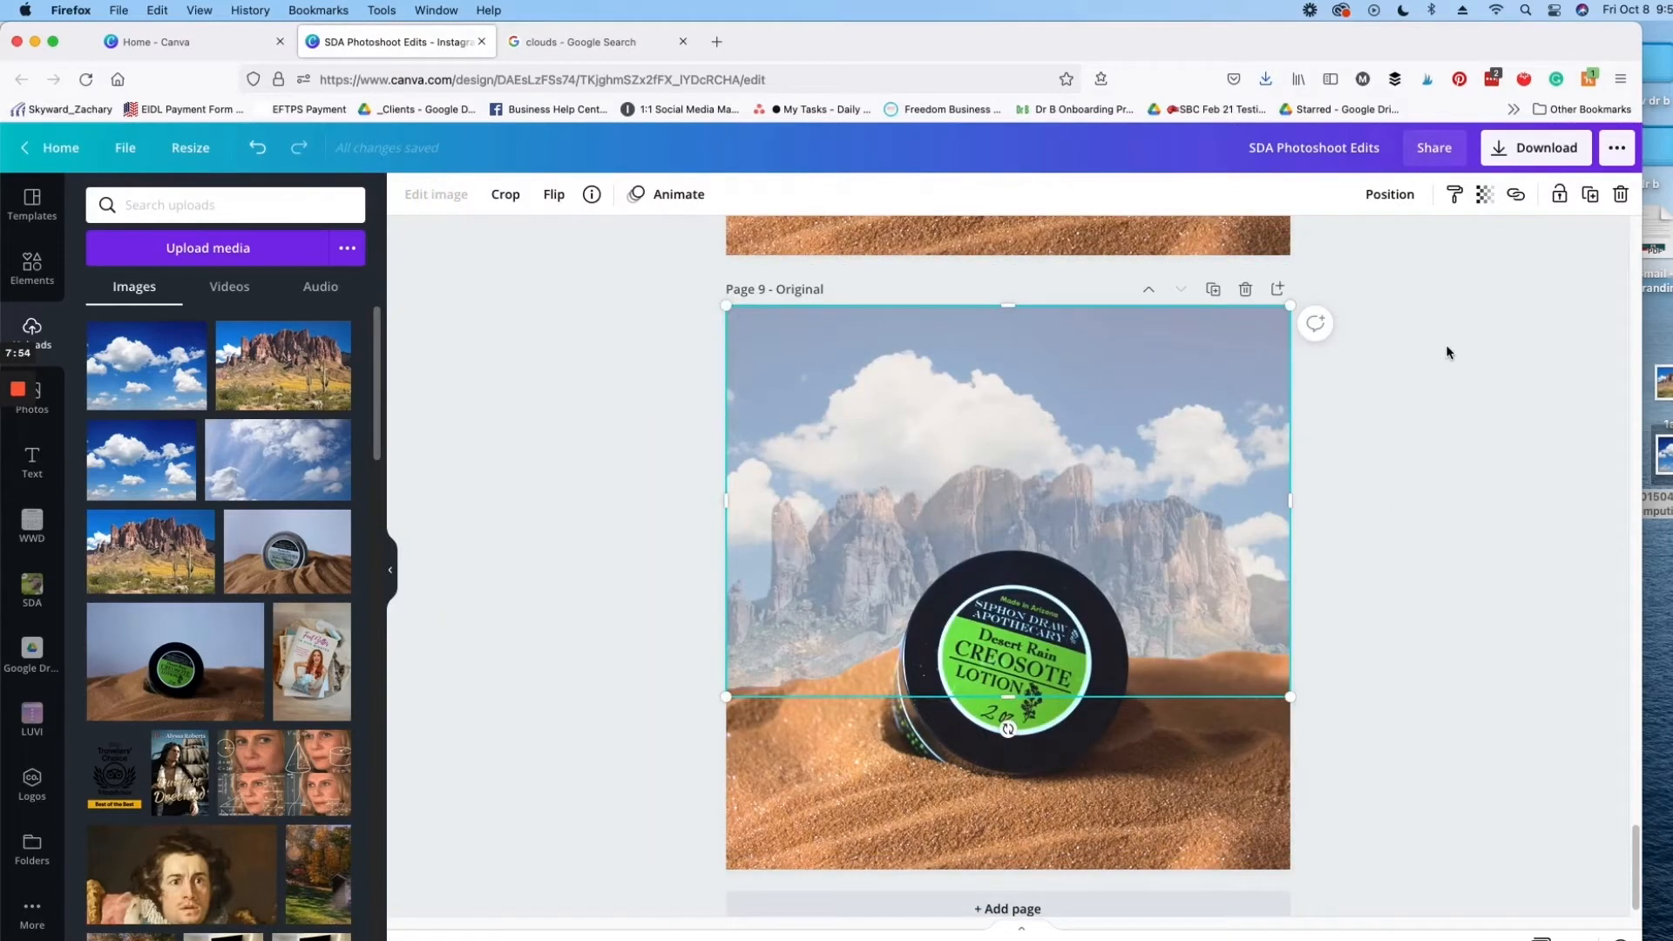
{"action": "left_click", "coordinate": [1378, 196]}
{"action": "left_click", "coordinate": [1467, 539]}
{"action": "left_click", "coordinate": [1473, 403]}
Step: Duplicate the faded mountain image and move the copy up to the top of the page
{"action": "left_click", "coordinate": [1199, 501]}
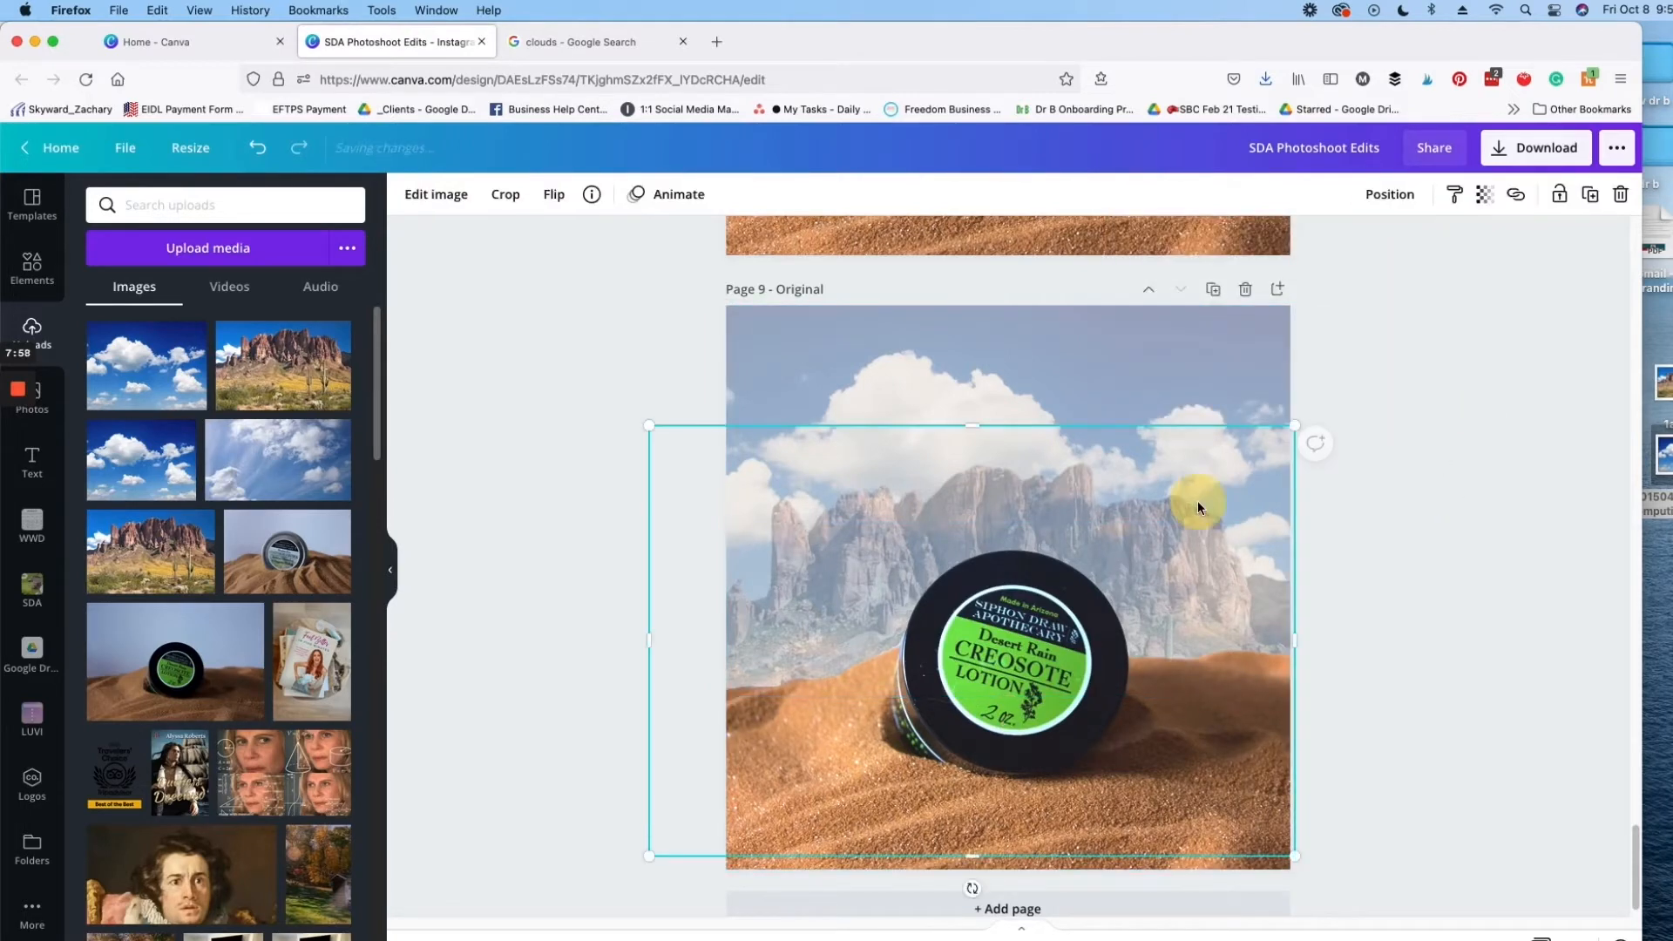
{"action": "key", "text": "super+v"}
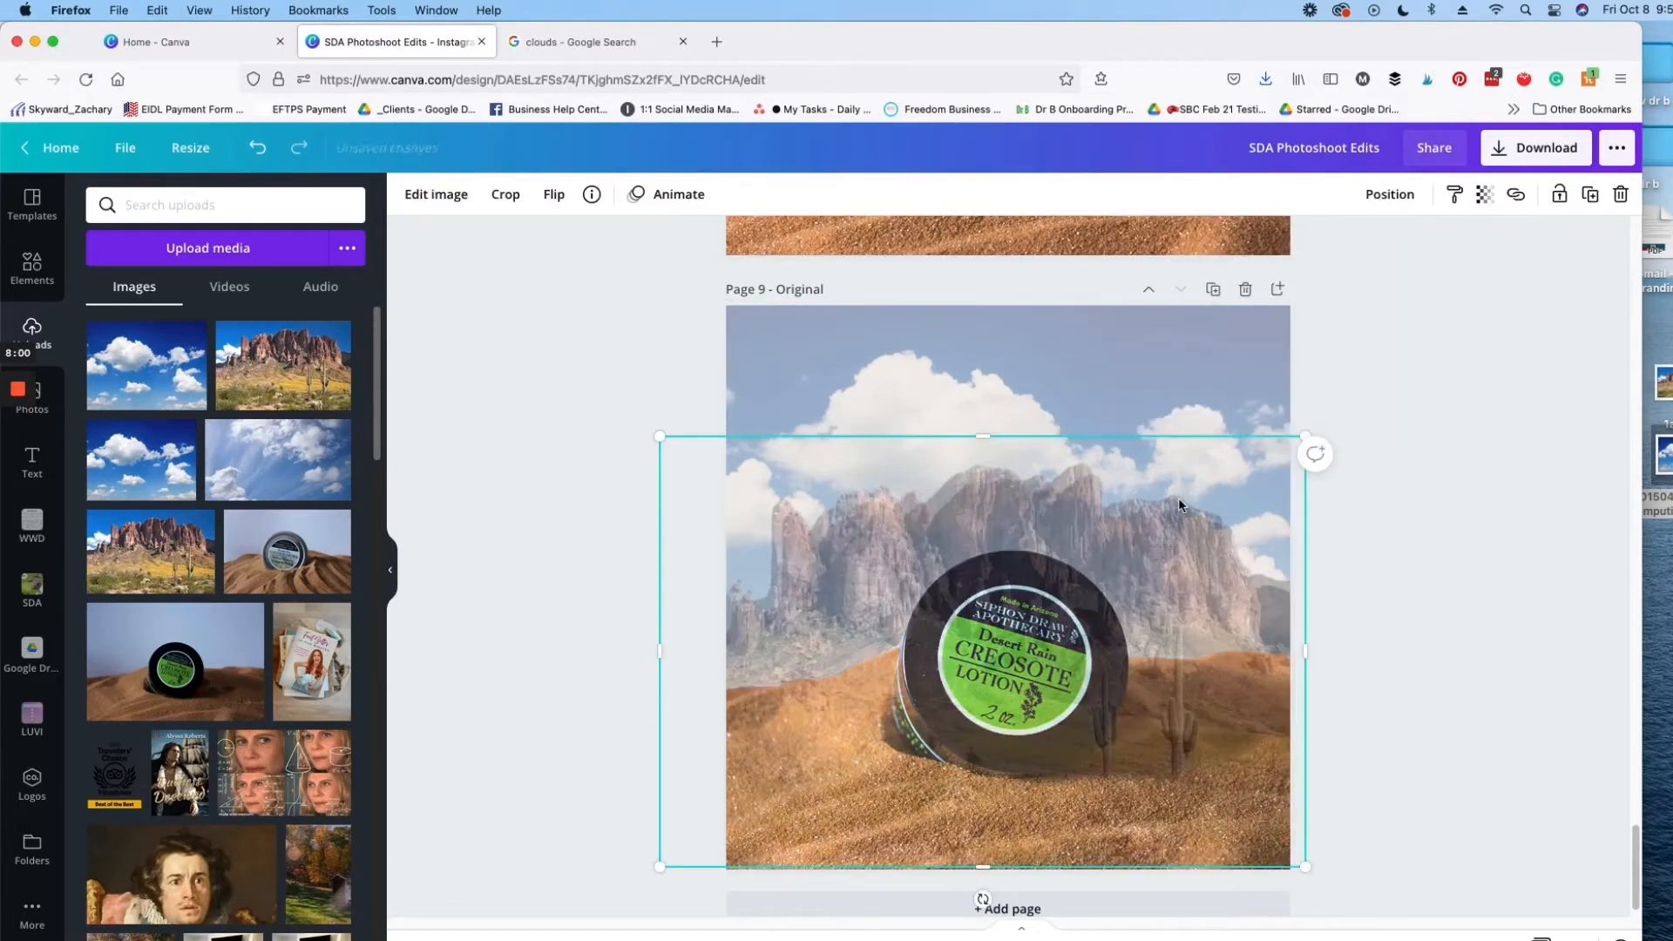
{"action": "left_click_drag", "start_coordinate": [1165, 526], "coordinate": [1180, 376]}
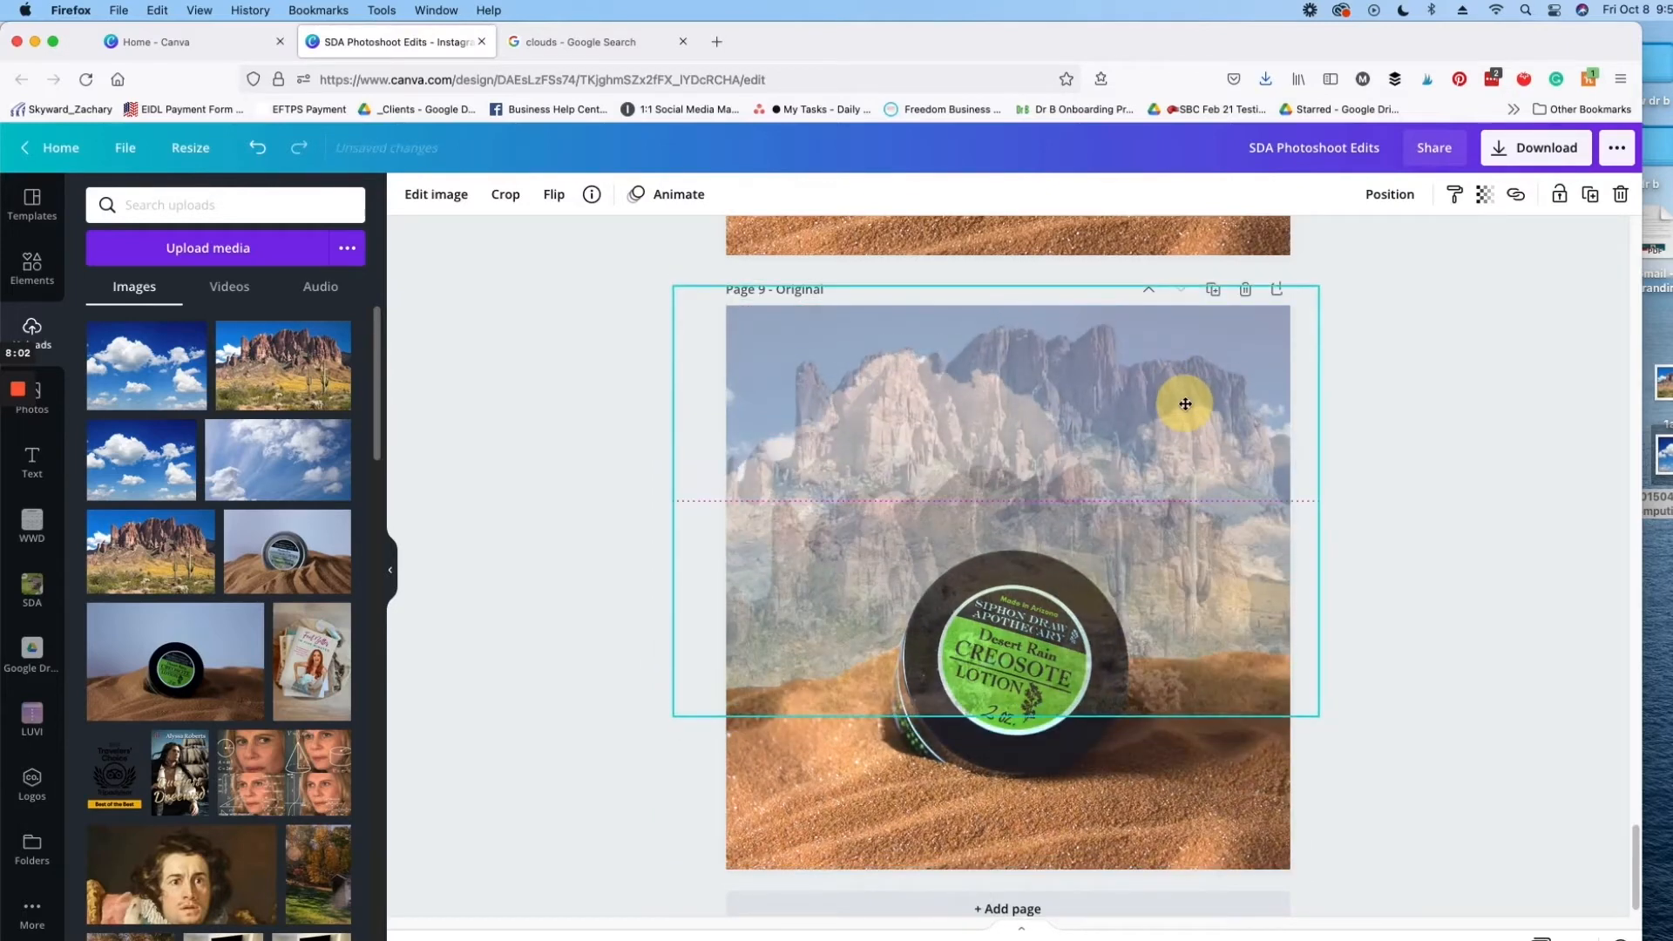
Step: Set the mountain copy's transparency to 100 and deselect it
{"action": "left_click", "coordinate": [1487, 195]}
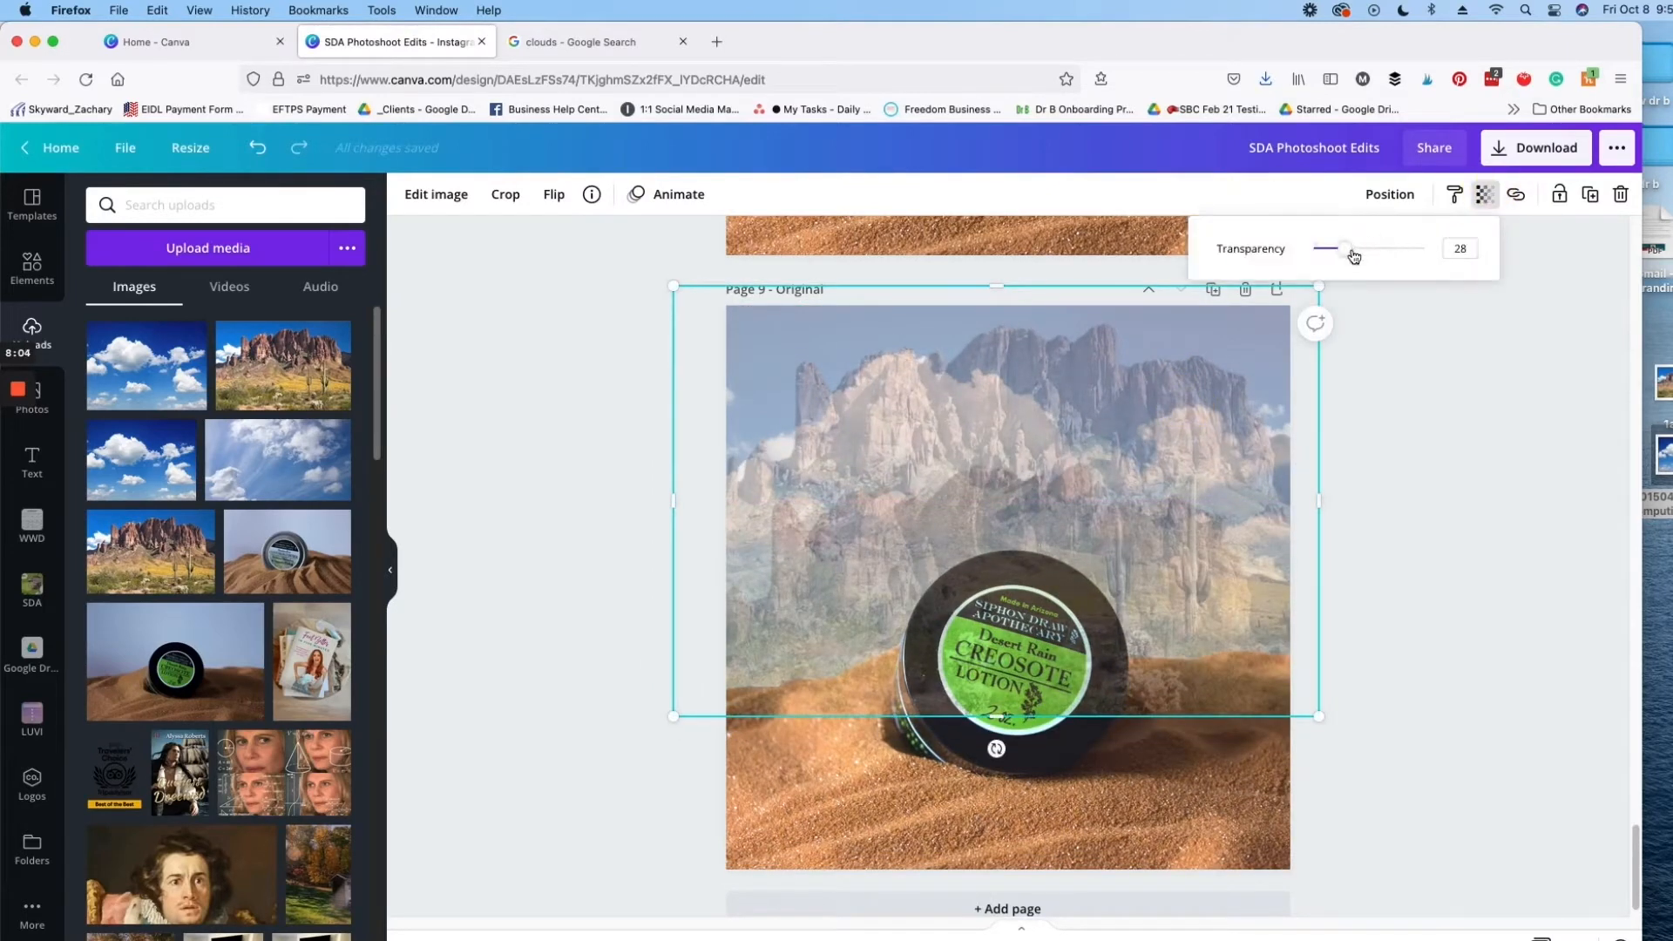
{"action": "left_click_drag", "start_coordinate": [1353, 256], "coordinate": [1426, 253]}
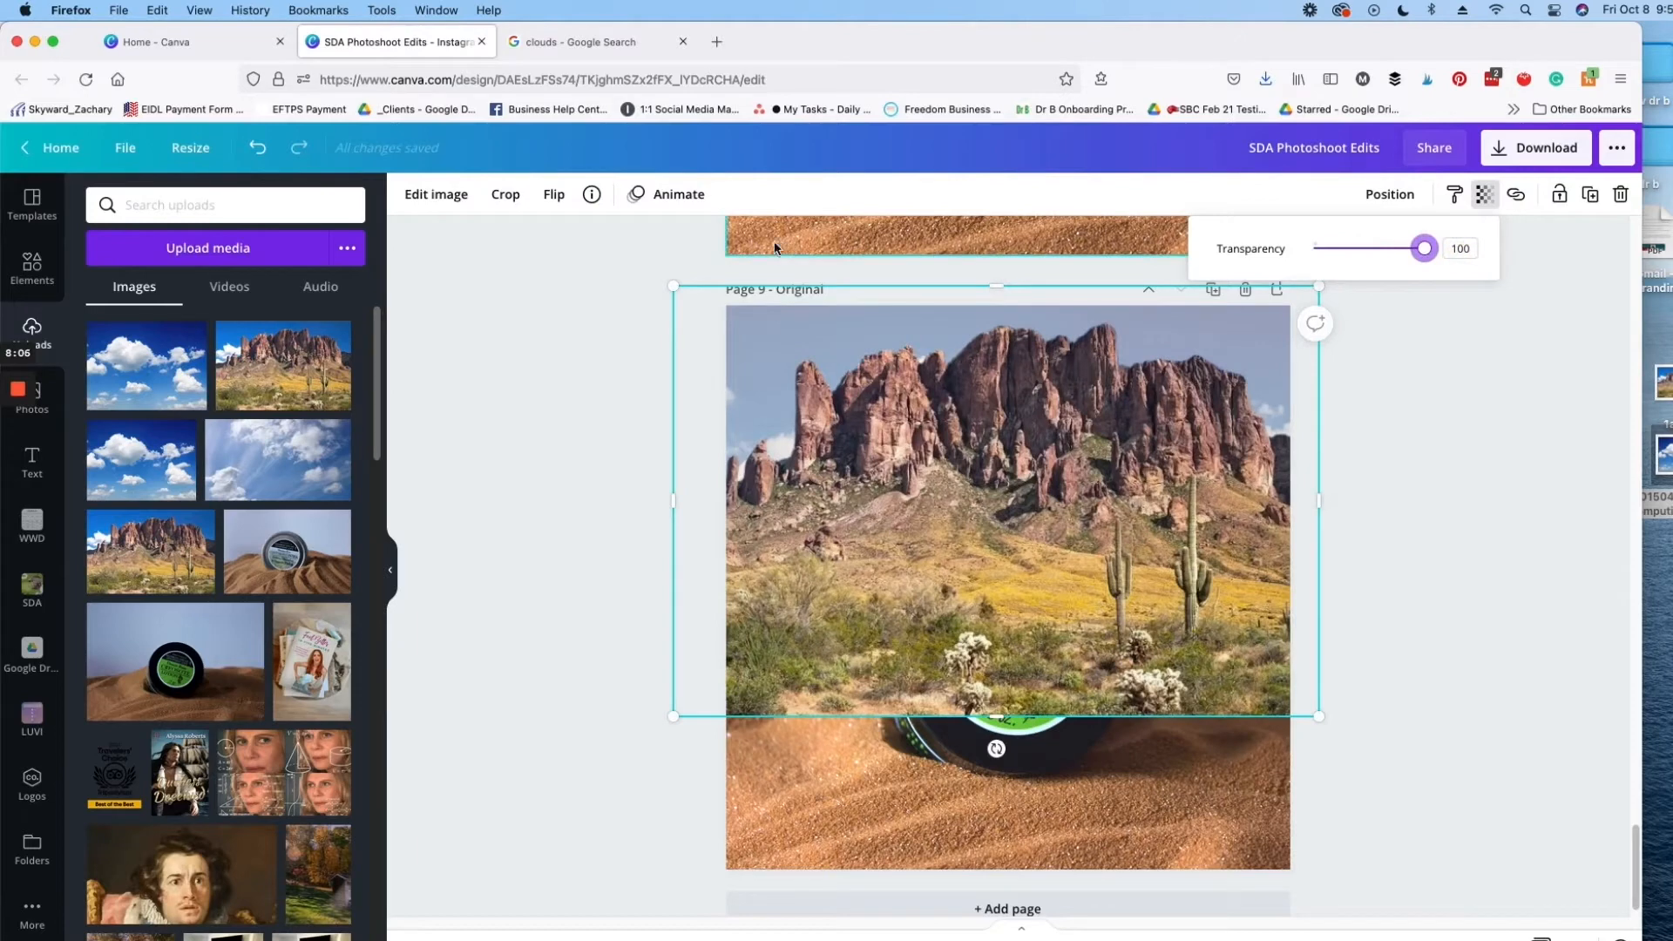
{"action": "left_click", "coordinate": [597, 398]}
{"action": "left_click", "coordinate": [552, 297]}
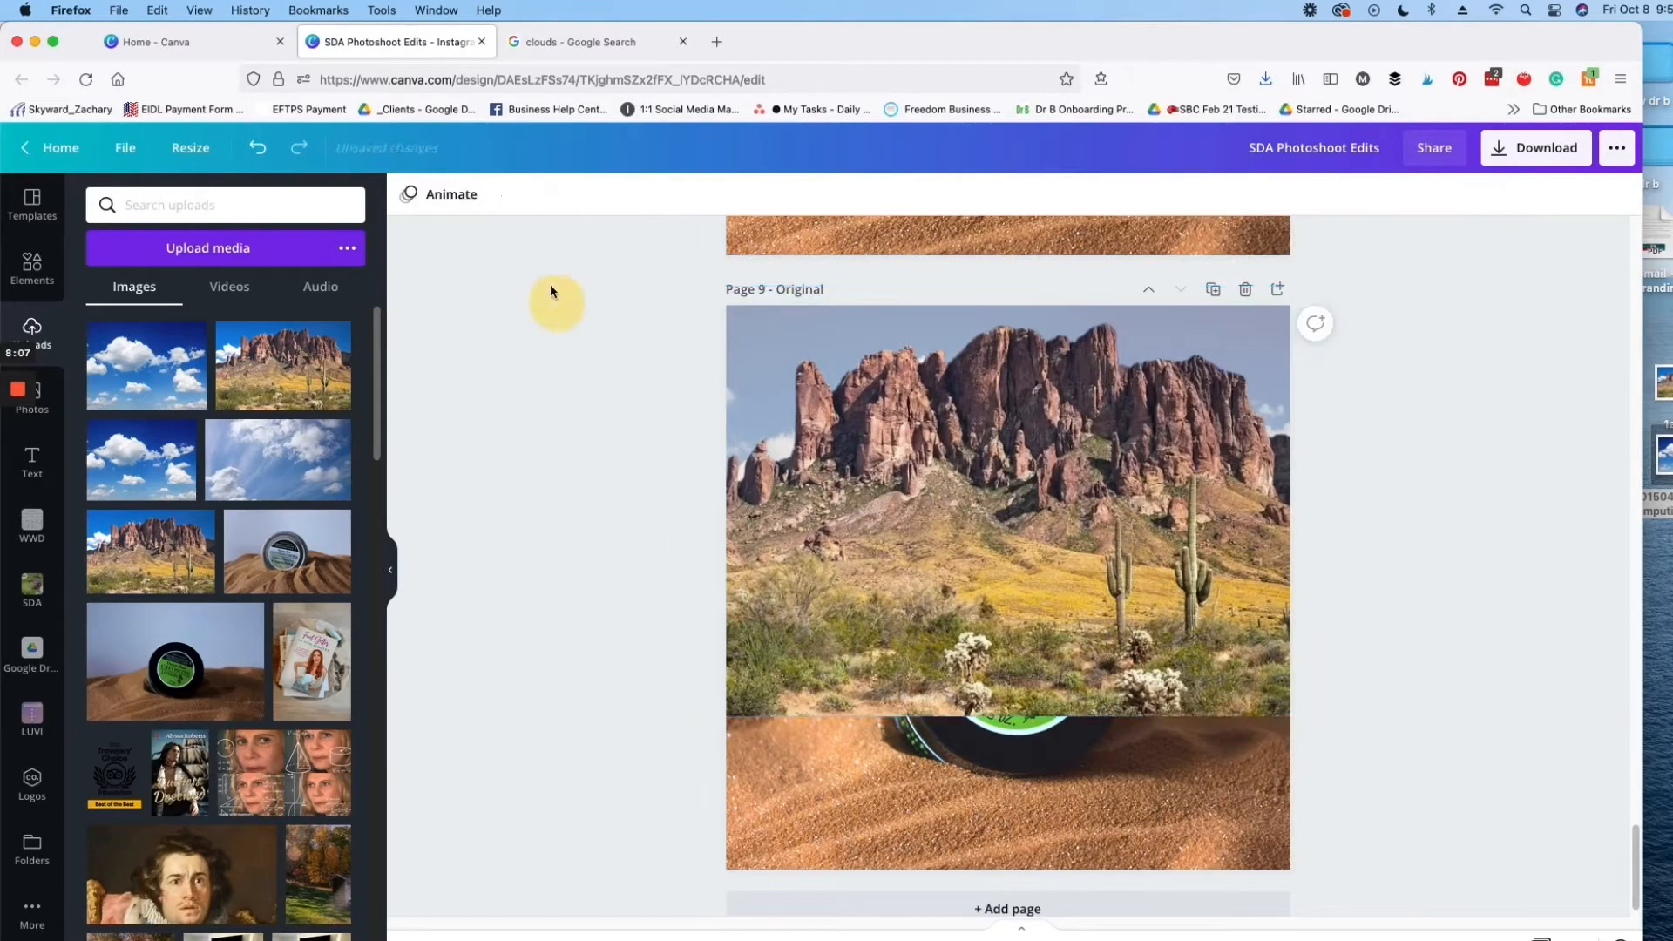
Step: Apply the Cherry Duotone effect to the full-color mountain copy and open the preset's color controls
{"action": "left_click", "coordinate": [927, 453]}
{"action": "left_click", "coordinate": [451, 194]}
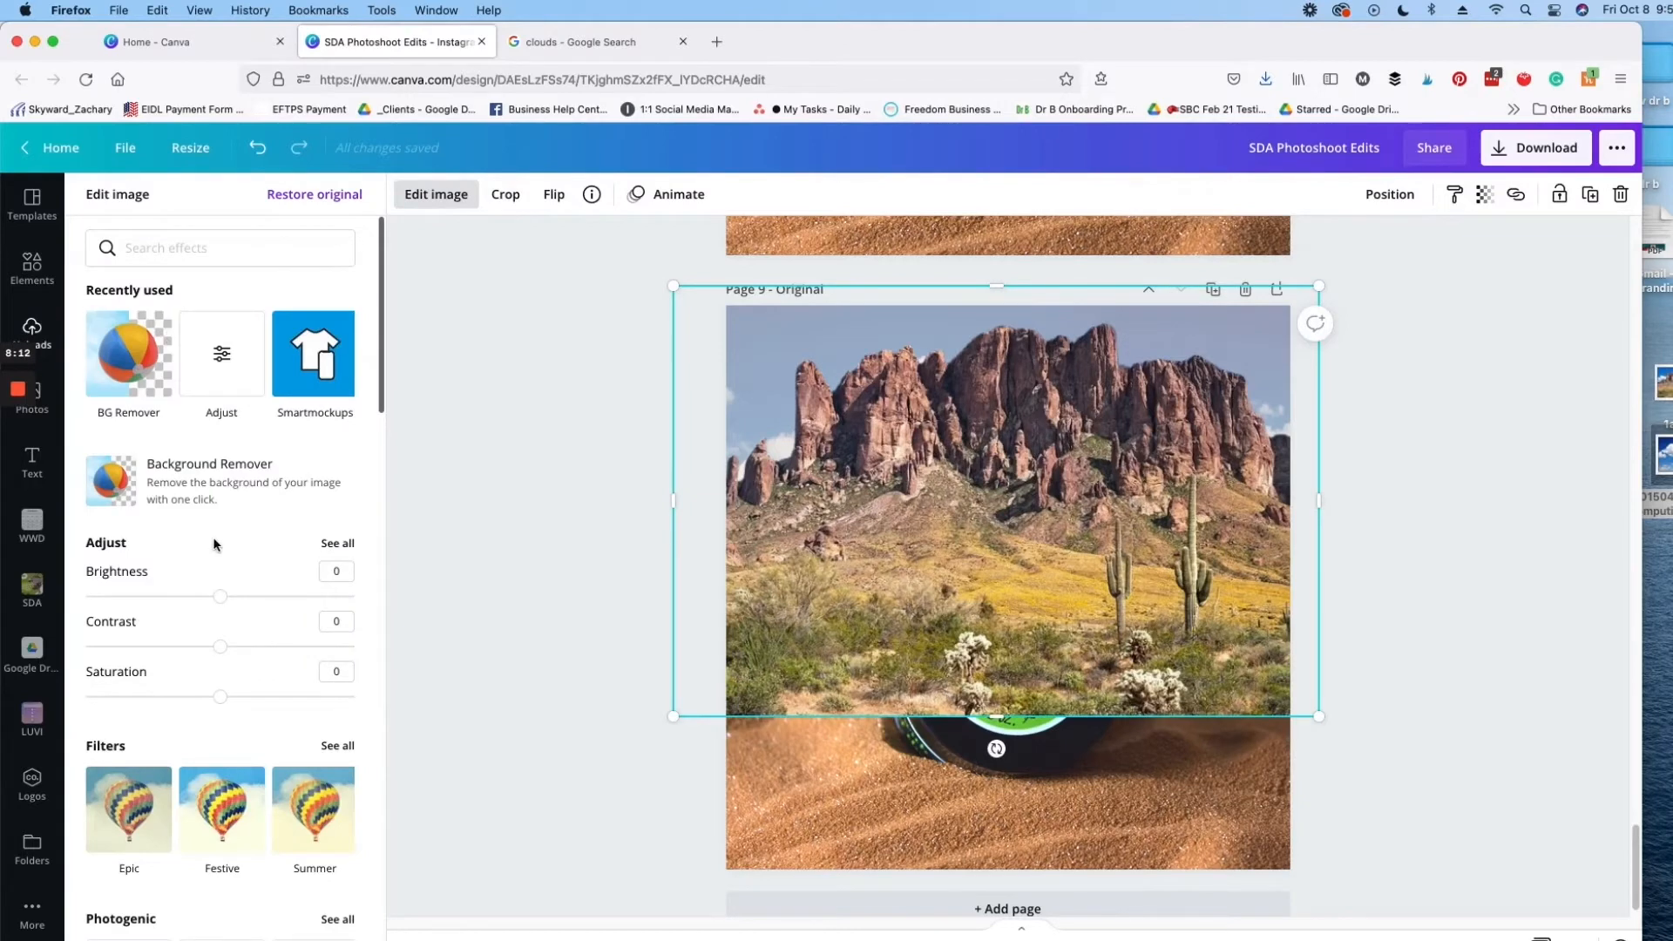
{"action": "scroll", "coordinate": [235, 562], "scroll_direction": "down", "scroll_amount": 6}
{"action": "scroll", "coordinate": [247, 567], "scroll_direction": "down", "scroll_amount": 5}
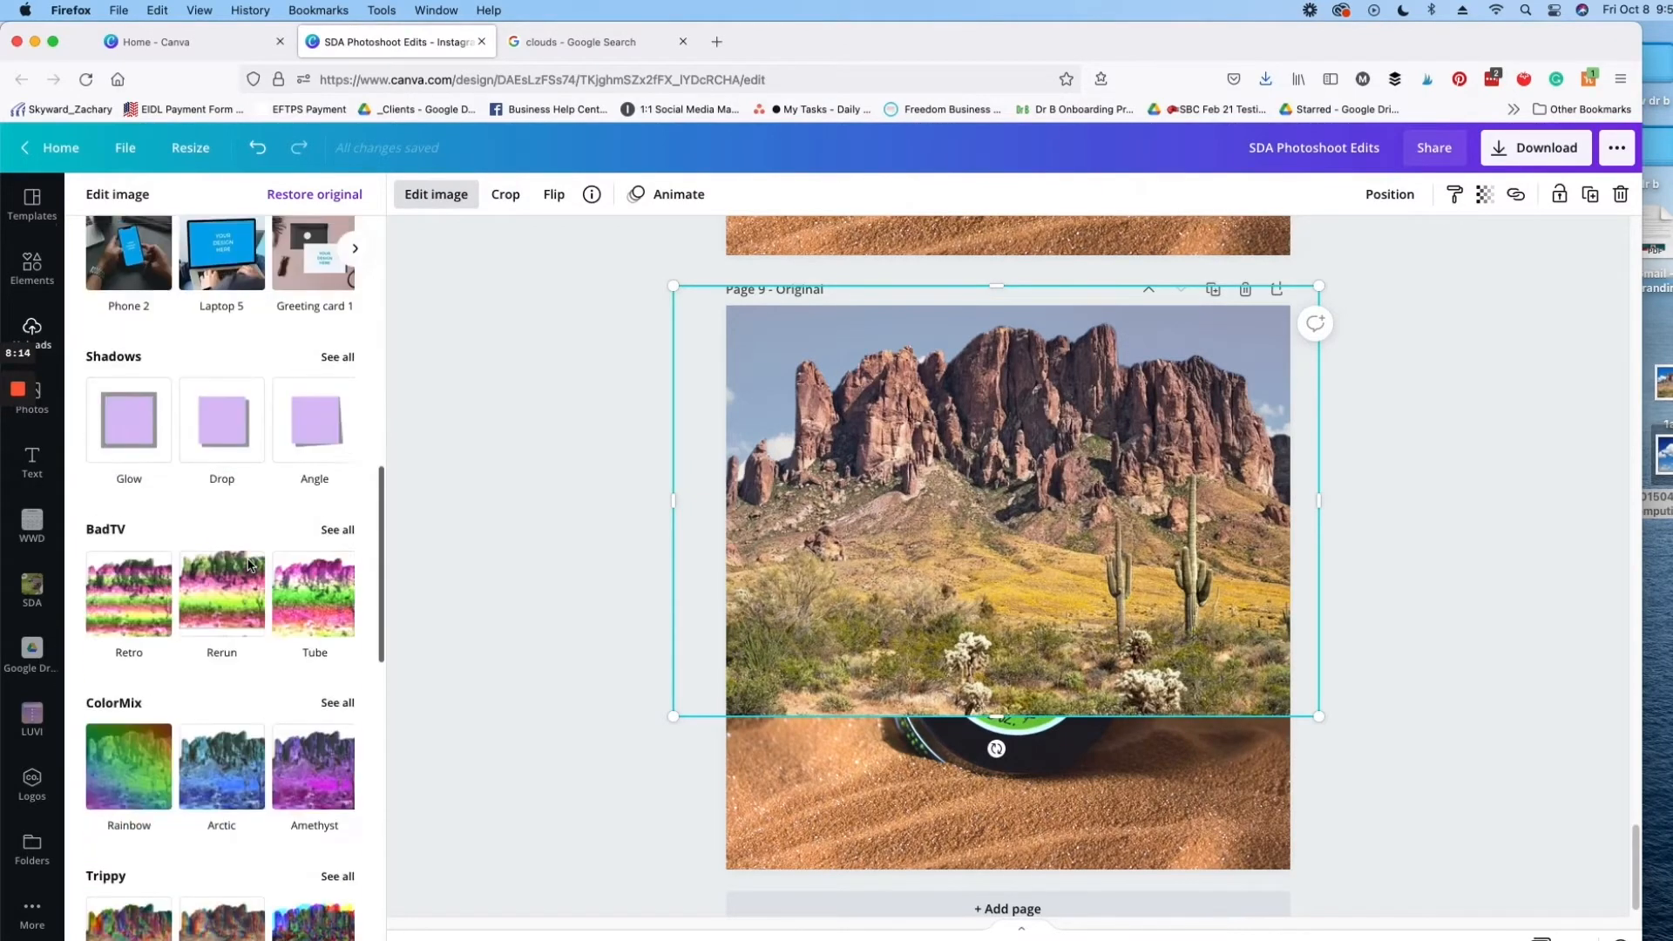
{"action": "scroll", "coordinate": [247, 567], "scroll_direction": "up", "scroll_amount": 9}
{"action": "scroll", "coordinate": [342, 291], "scroll_direction": "up", "scroll_amount": 3}
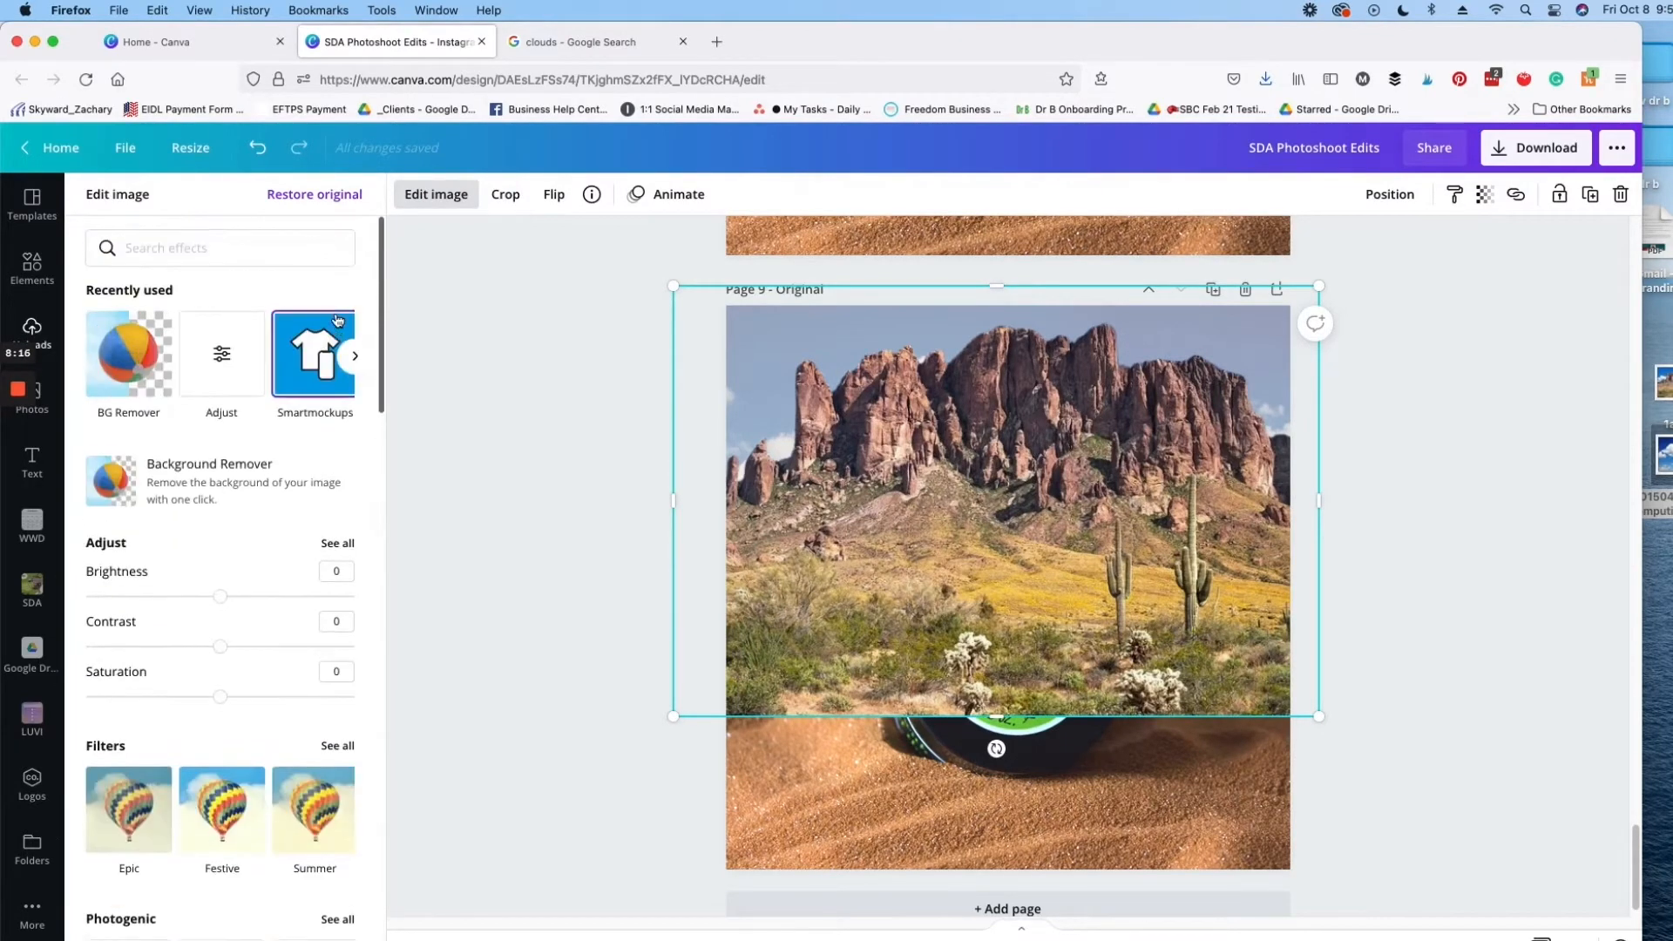
{"action": "left_click", "coordinate": [355, 357]}
{"action": "left_click", "coordinate": [355, 356]}
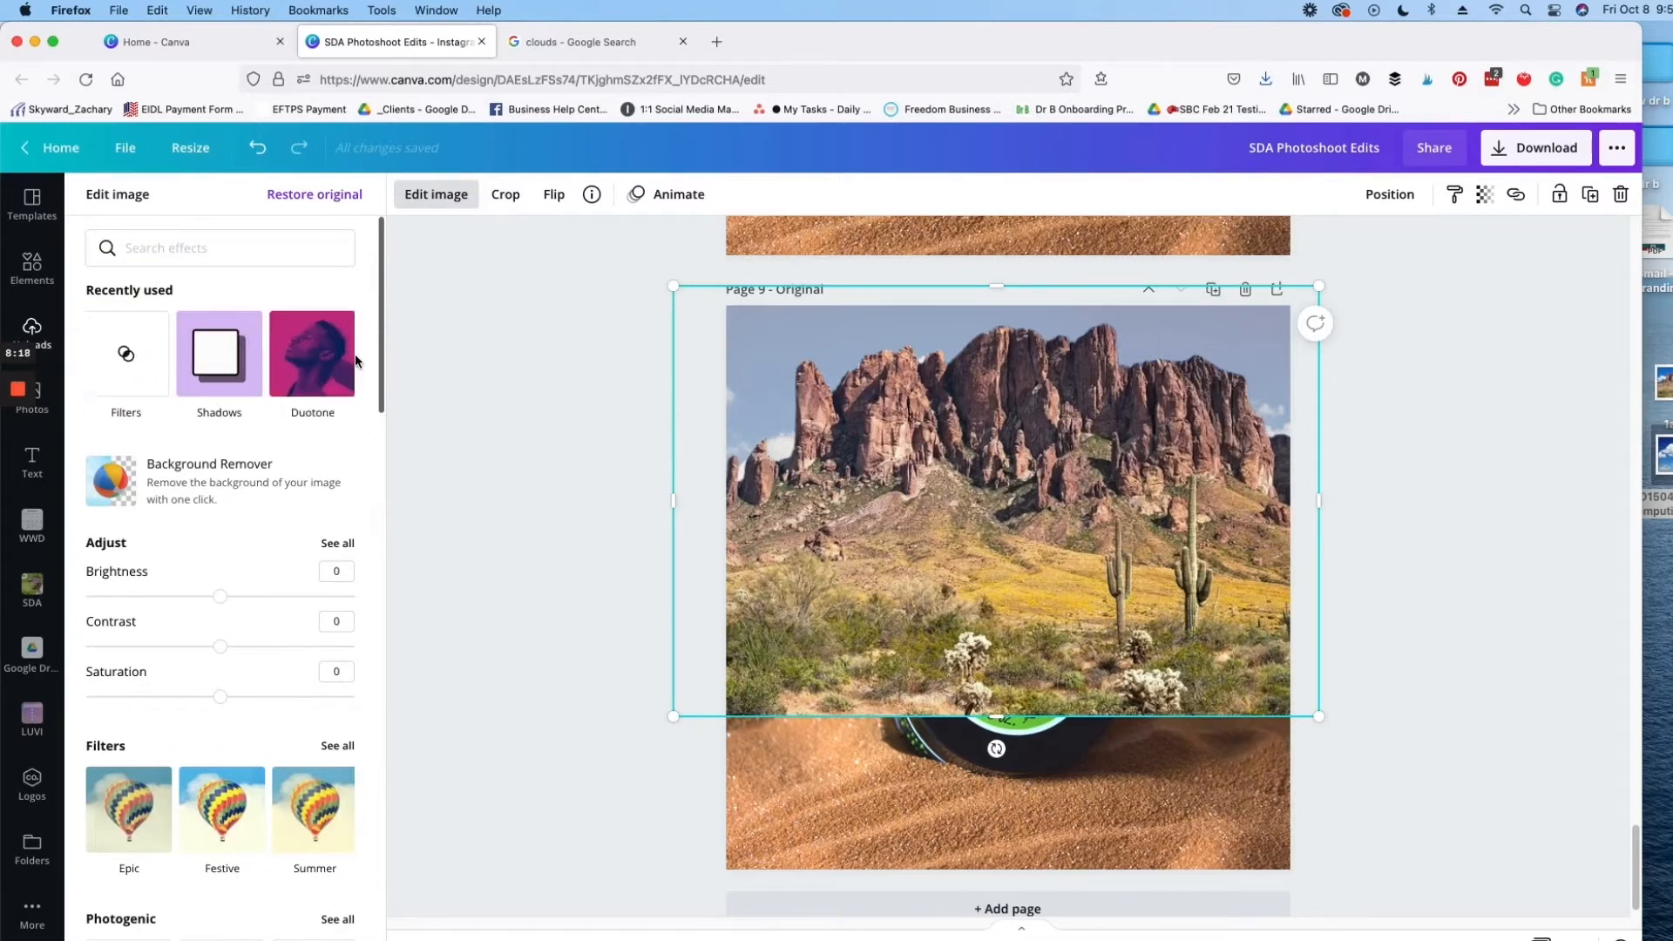
{"action": "left_click", "coordinate": [305, 353]}
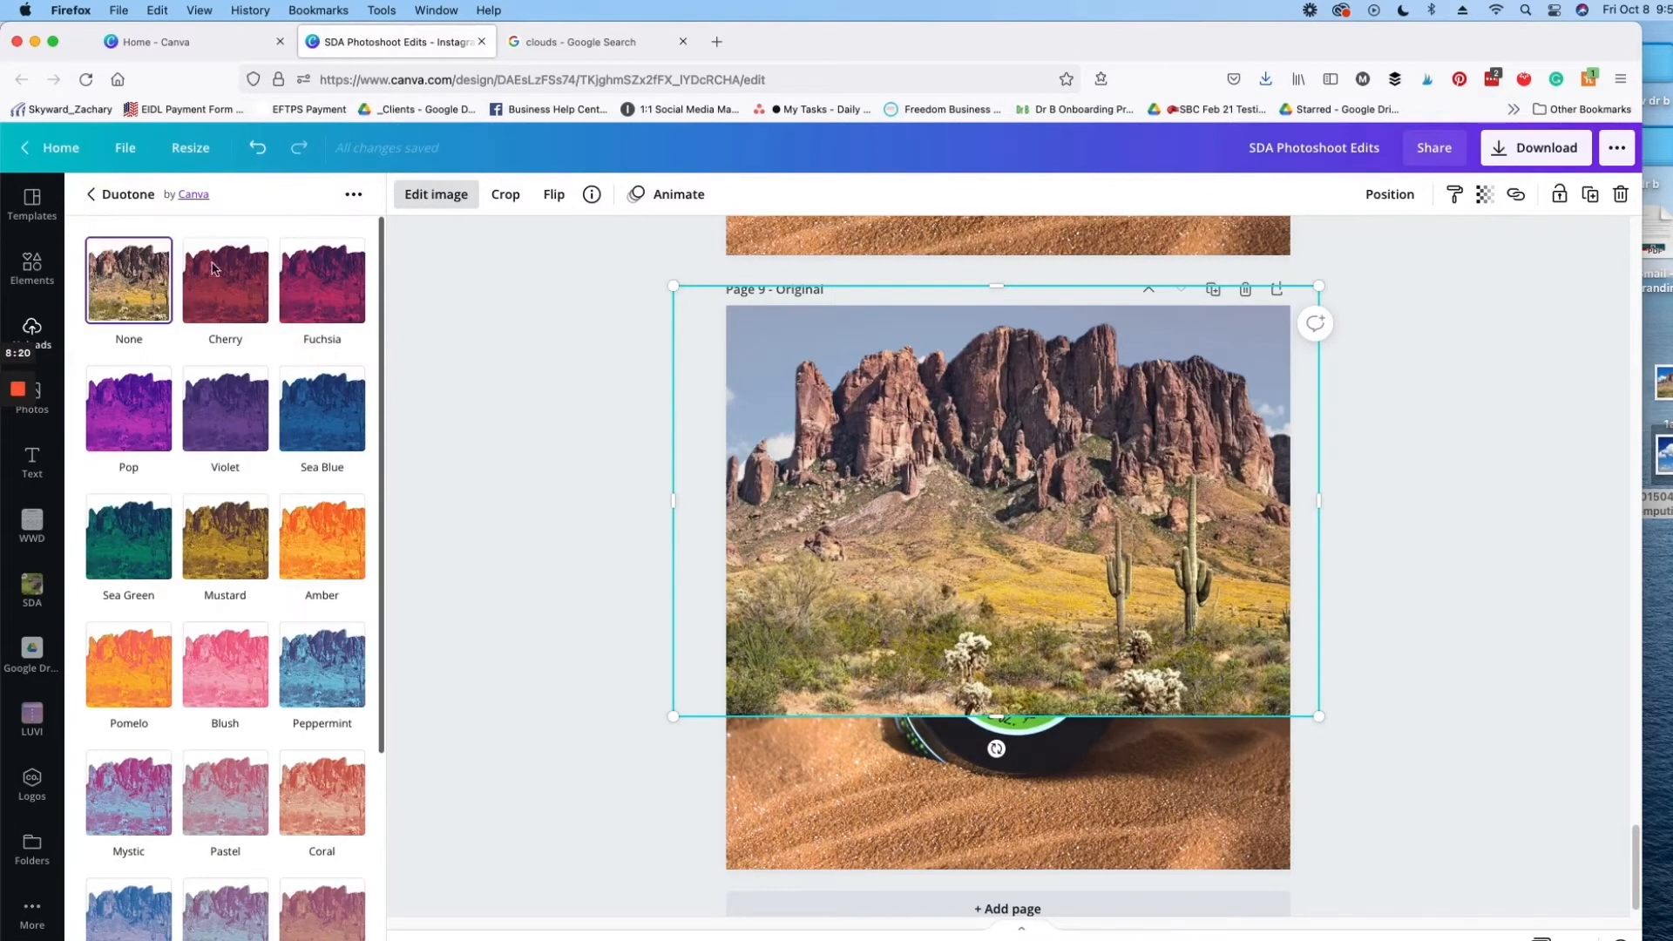
{"action": "left_click", "coordinate": [220, 293]}
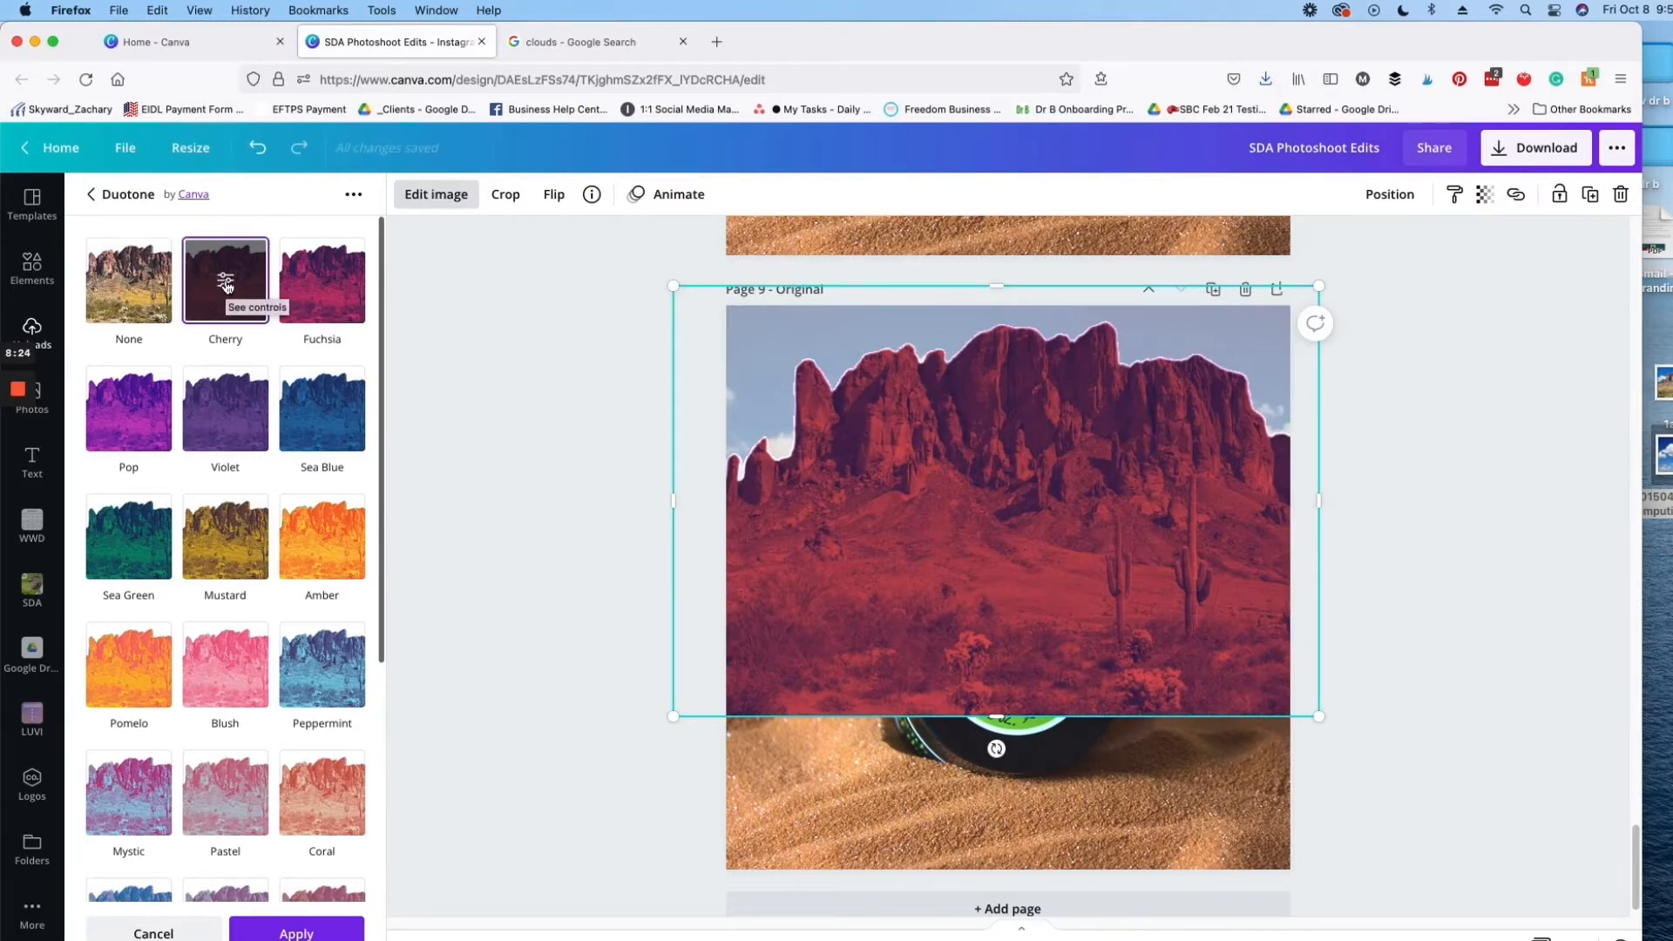
{"action": "left_click", "coordinate": [226, 283]}
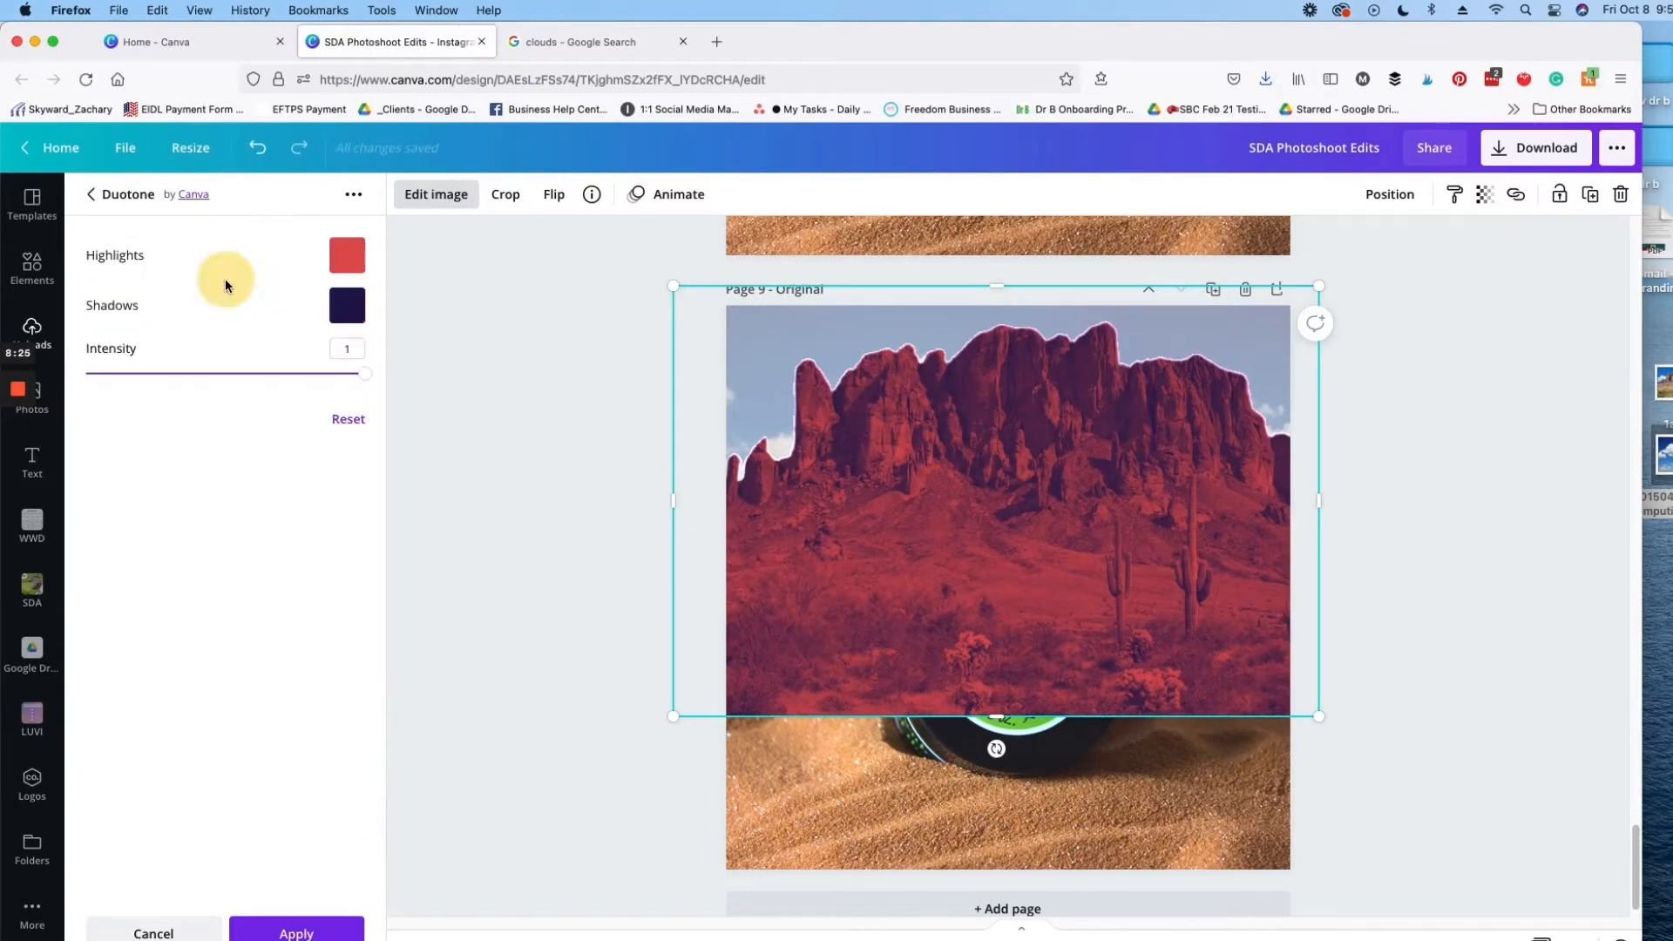
Step: Set both the duotone highlights and shadows to the light beige document color and apply the effect to the mountain copy
{"action": "left_click", "coordinate": [349, 256]}
{"action": "left_click", "coordinate": [442, 335]}
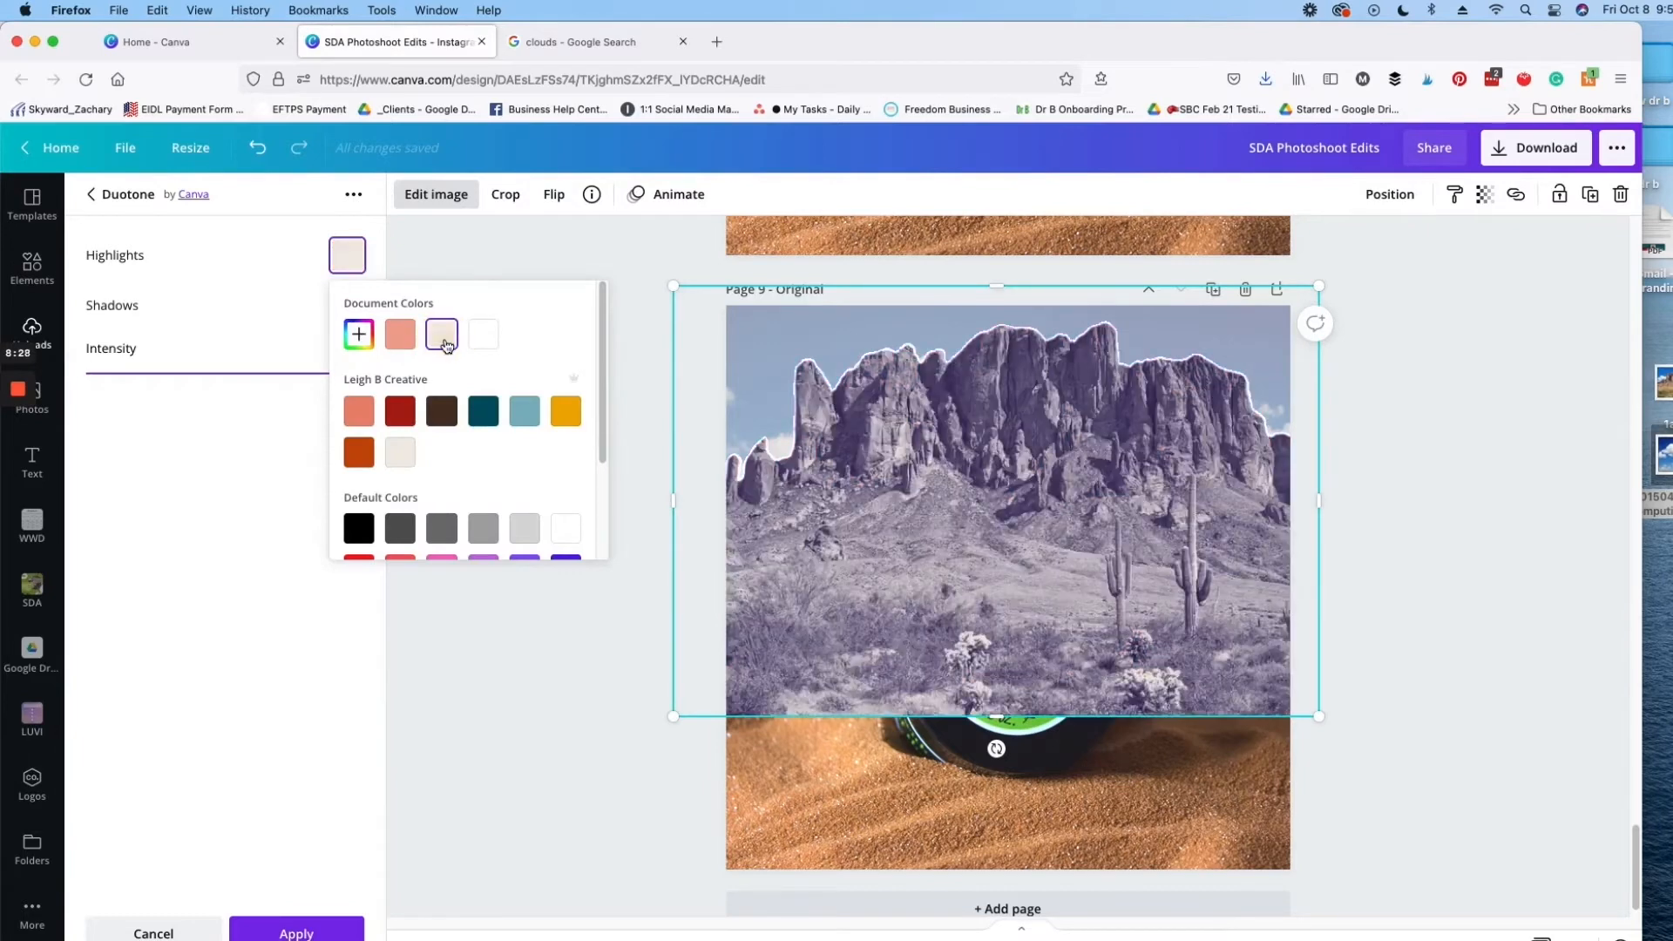
{"action": "left_click", "coordinate": [276, 427]}
{"action": "left_click", "coordinate": [348, 307]}
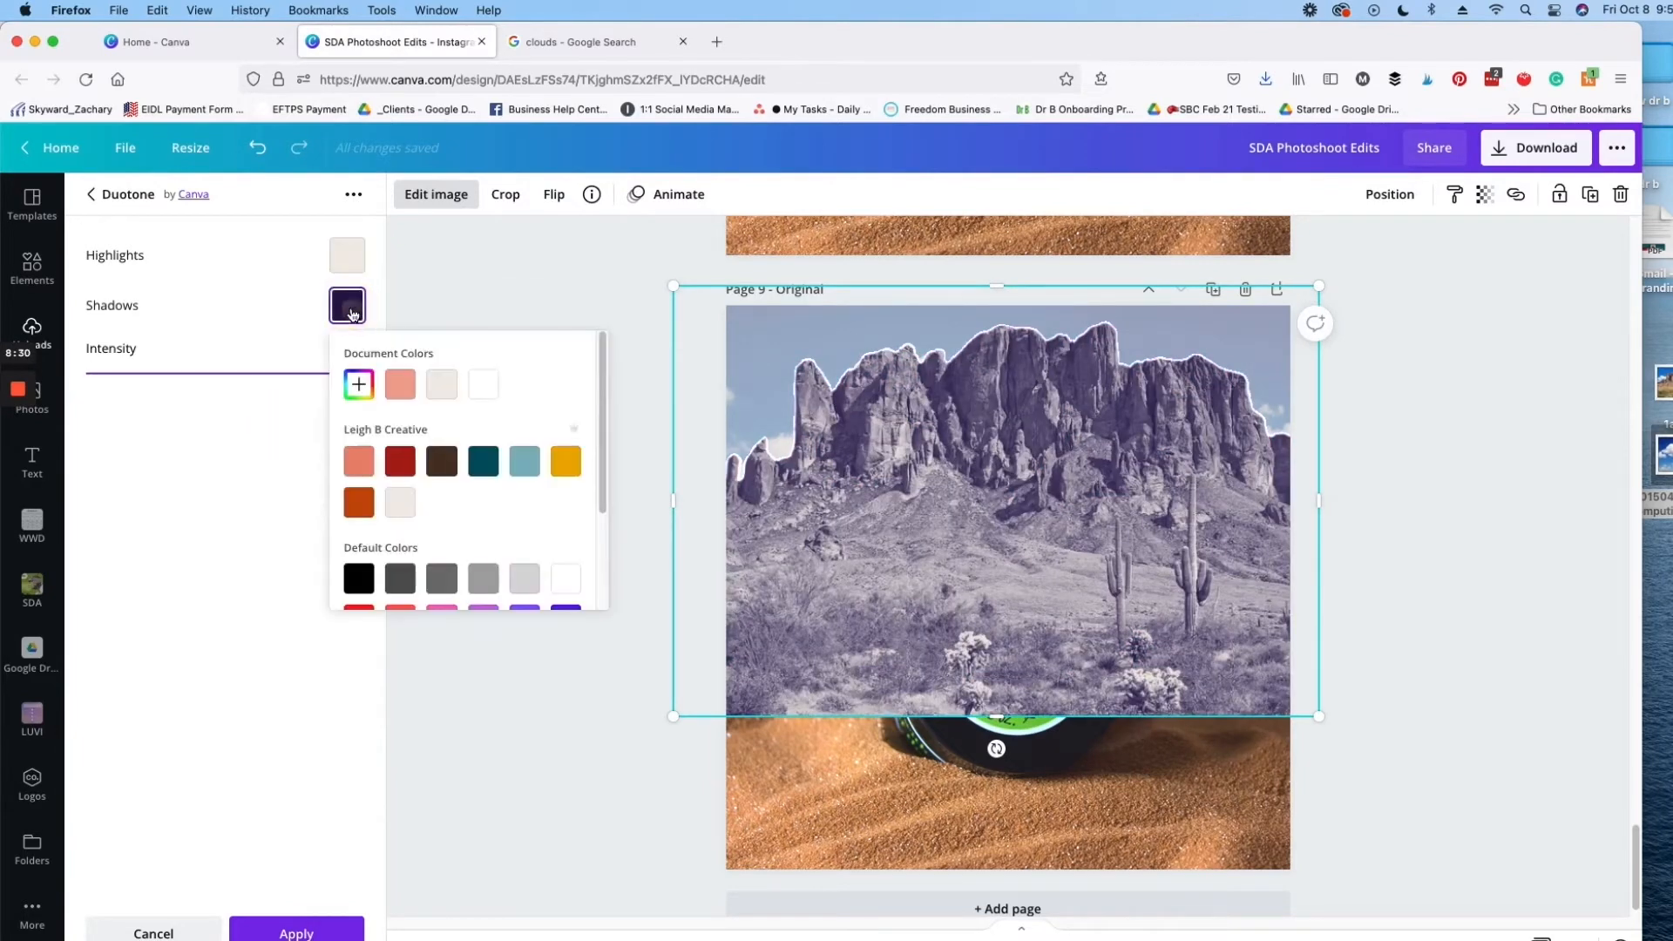
{"action": "left_click", "coordinate": [435, 390]}
{"action": "left_click", "coordinate": [224, 441]}
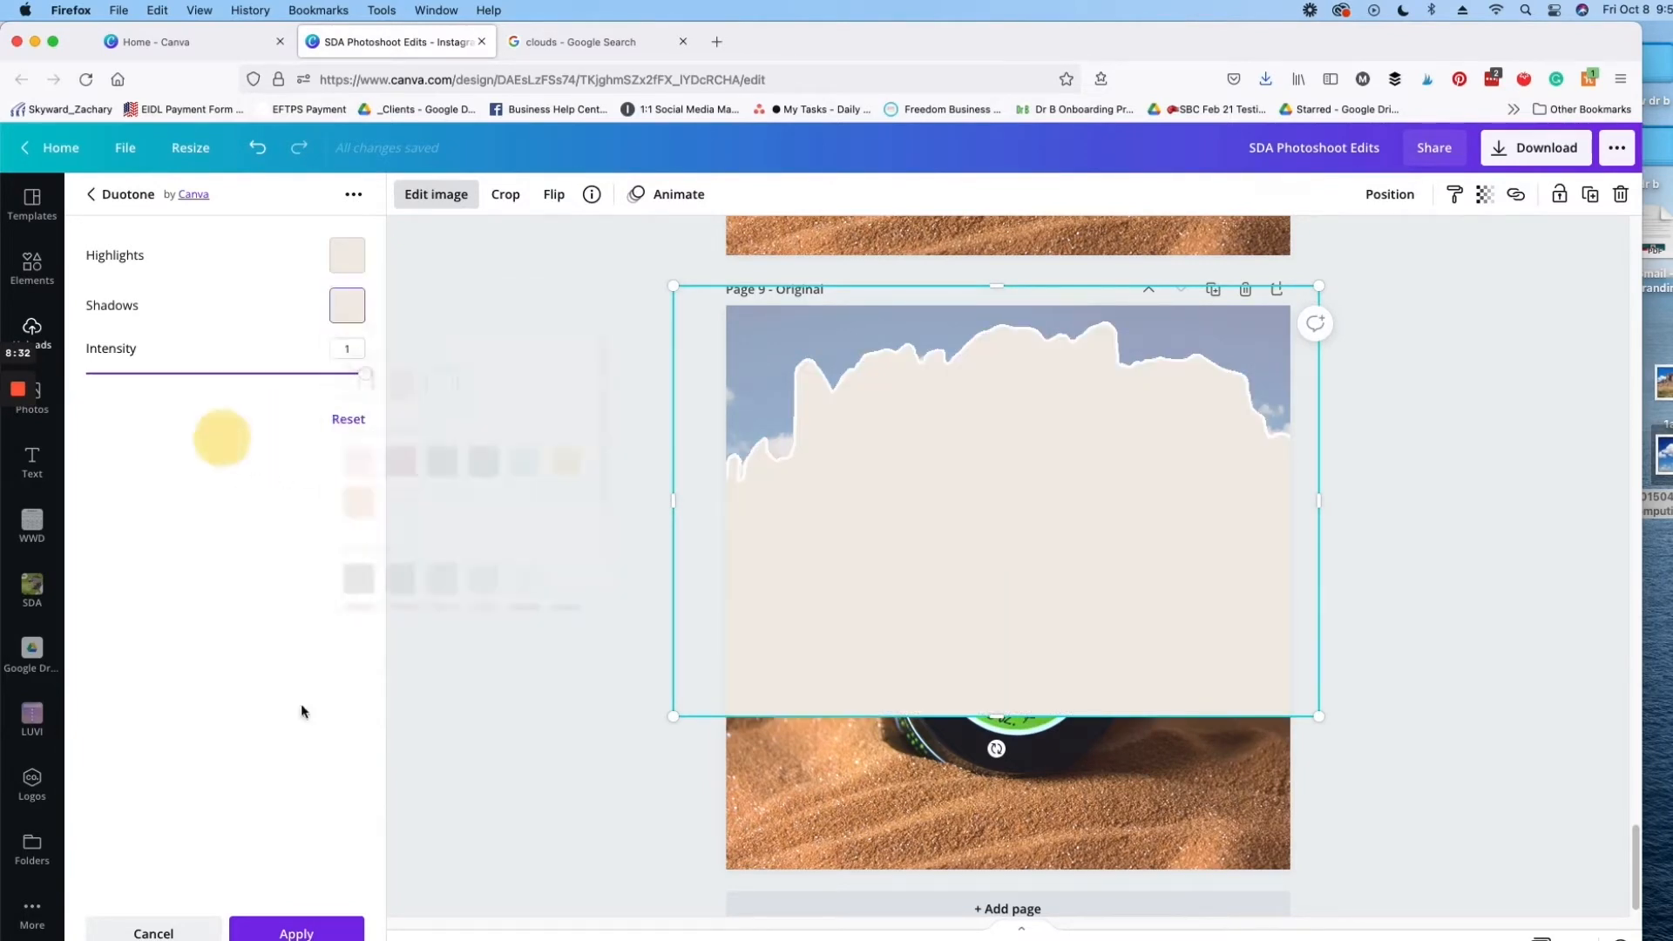
{"action": "left_click", "coordinate": [296, 927]}
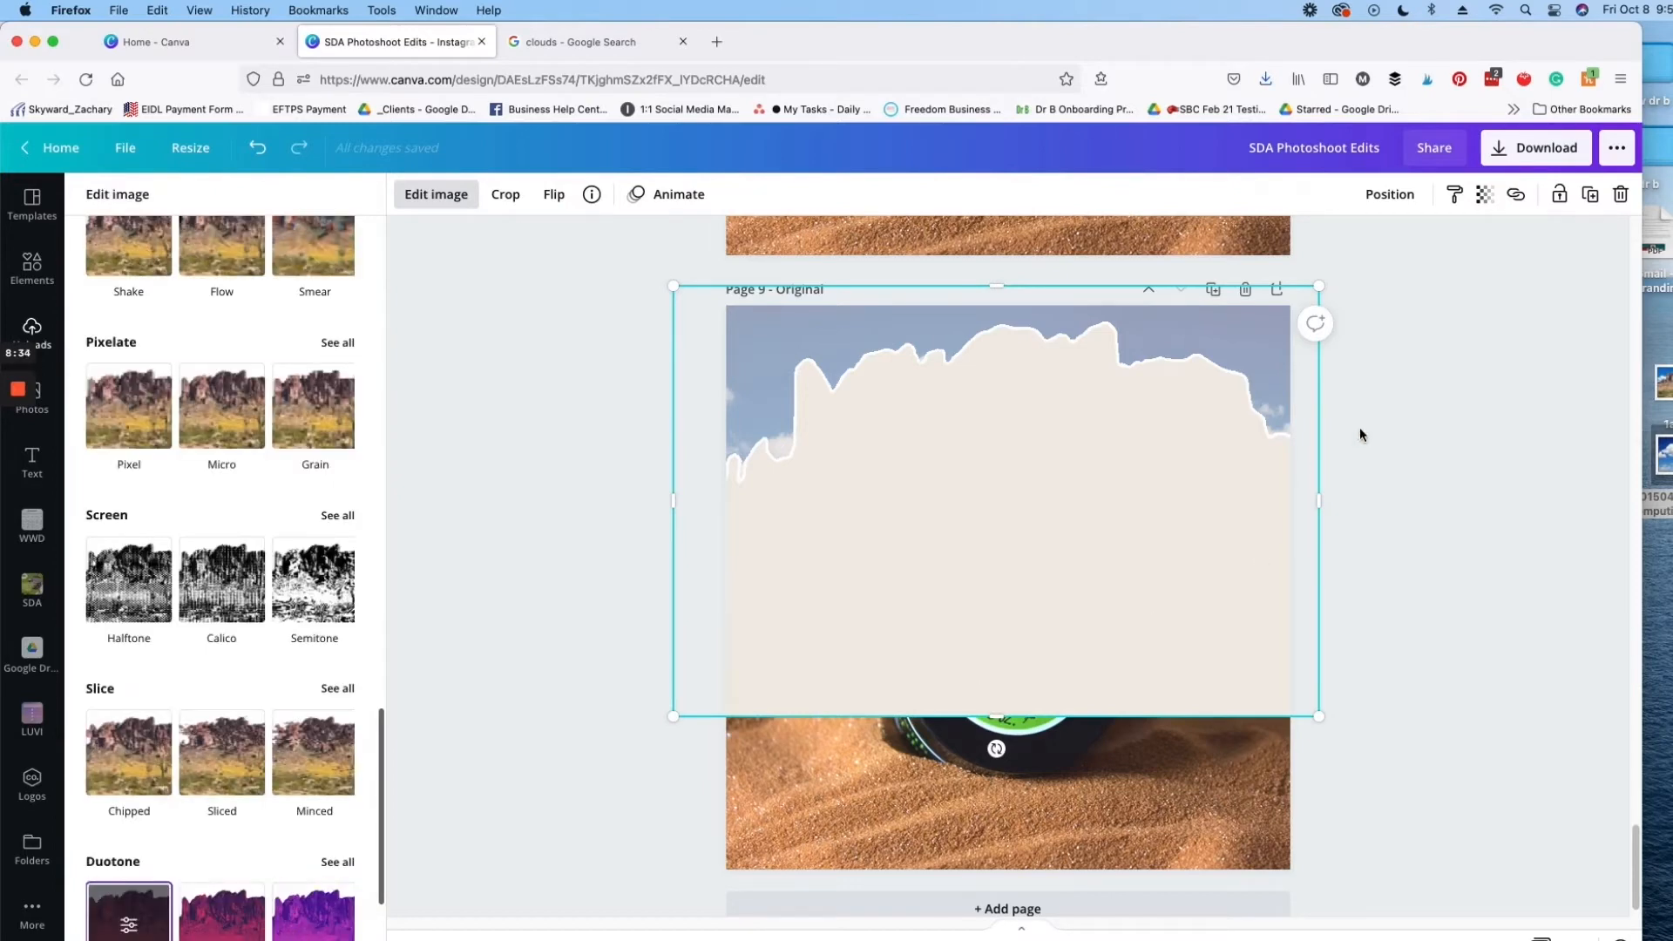
{"action": "left_click", "coordinate": [1408, 310]}
Step: Move the beige mountain silhouette down so its outline lines up over the faded mountain
{"action": "left_click_drag", "start_coordinate": [1028, 424], "coordinate": [1005, 553]}
{"action": "key", "text": "Up"}
{"action": "key", "text": "Up"}
{"action": "key", "text": "Up"}
{"action": "key", "text": "Up"}
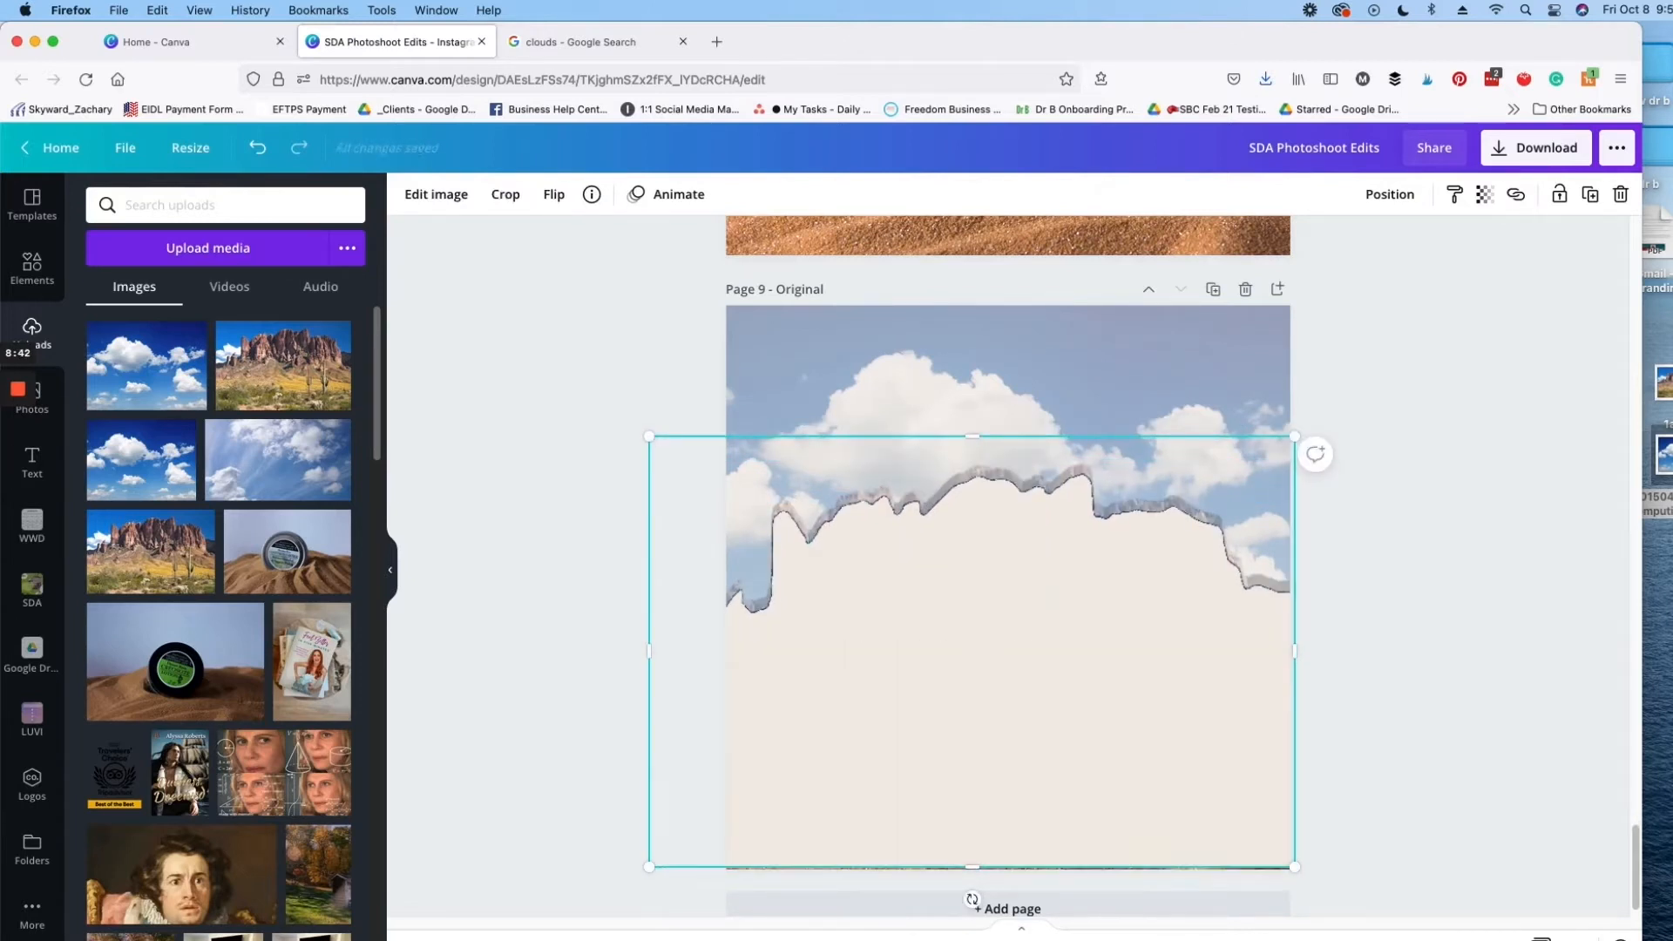
{"action": "left_click_drag", "start_coordinate": [992, 603], "coordinate": [991, 590]}
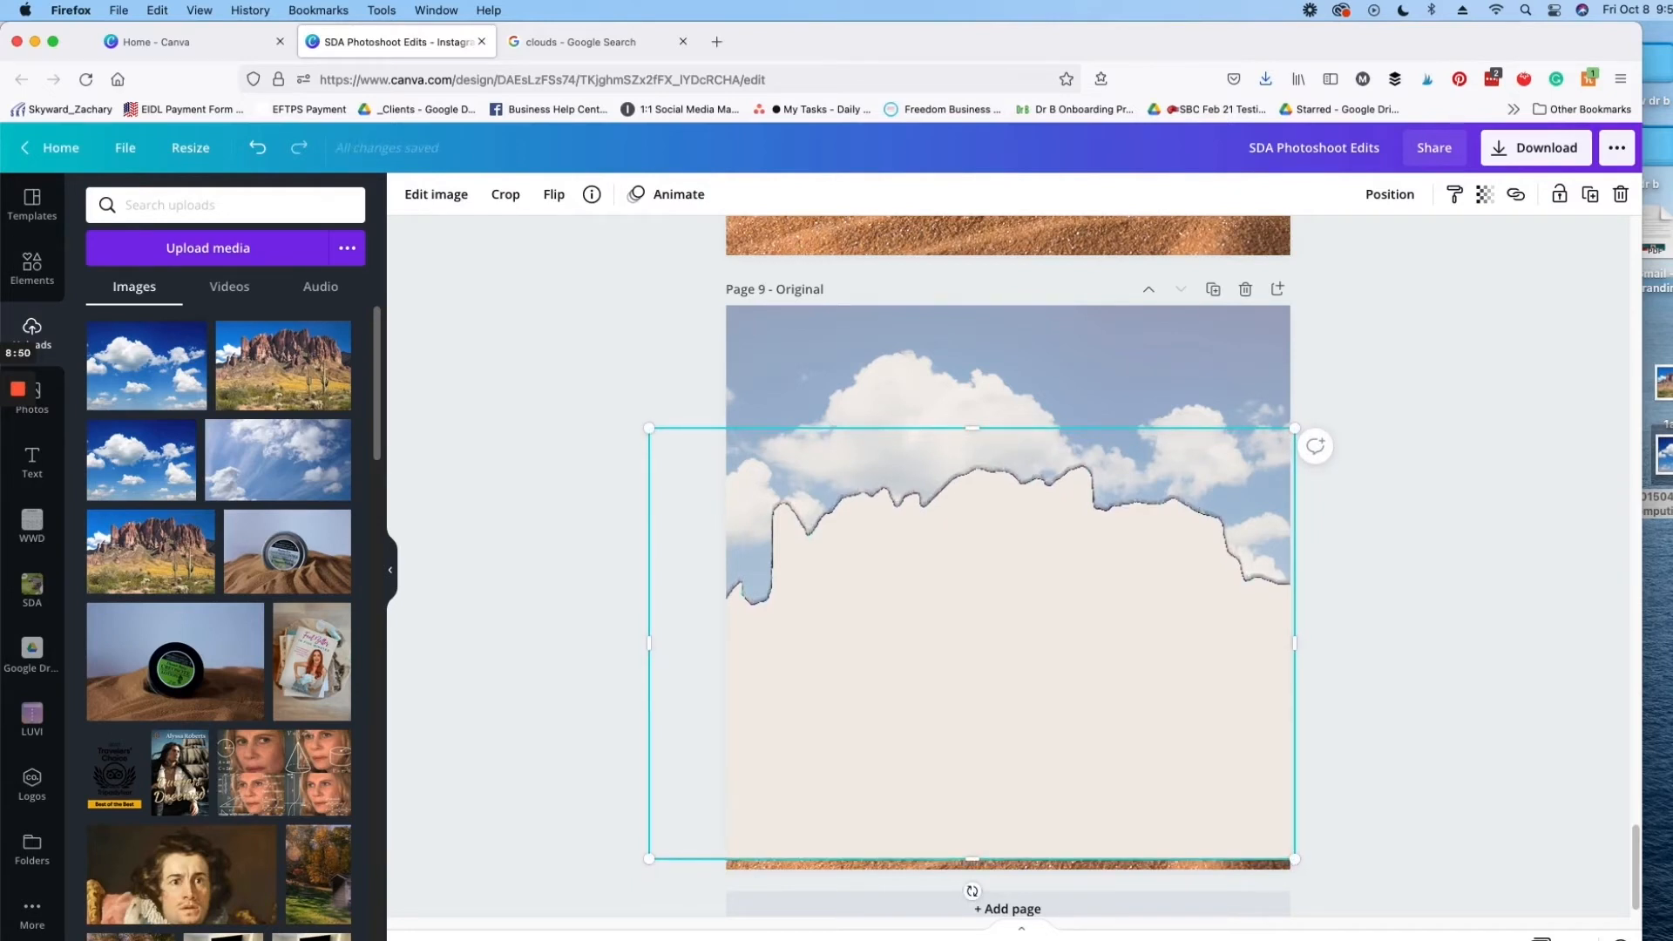
Step: Send the beige silhouette backward until it sits behind the faded mountain and the jar image
{"action": "left_click", "coordinate": [1391, 194]}
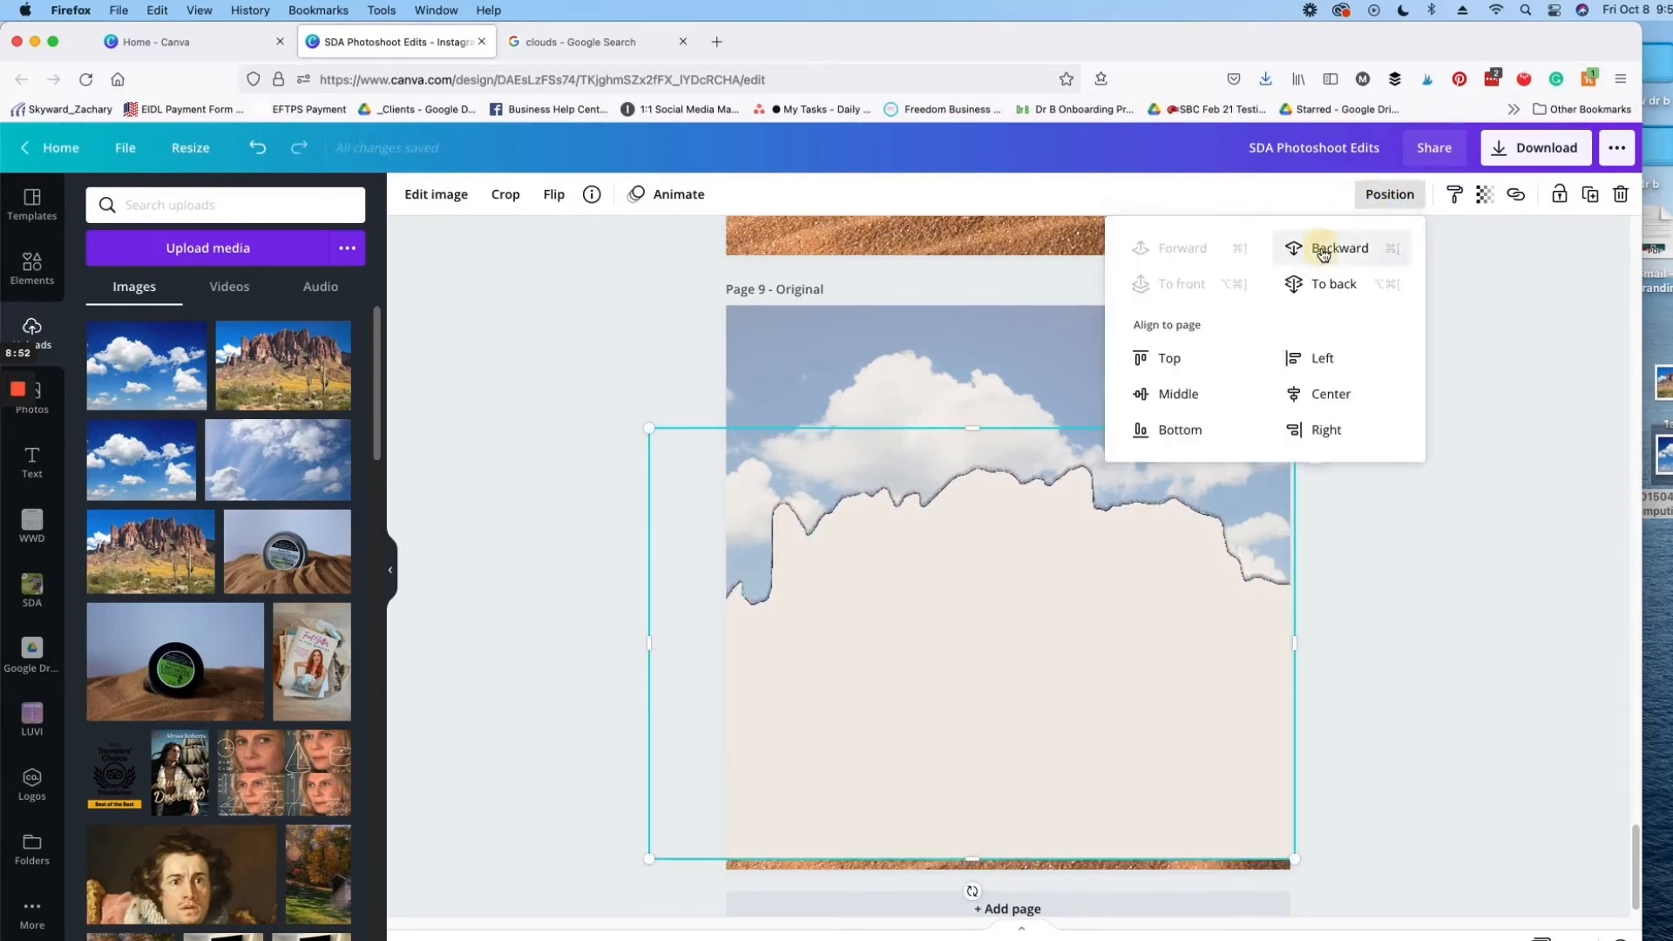
{"action": "left_click", "coordinate": [1323, 252]}
{"action": "left_click", "coordinate": [1331, 251]}
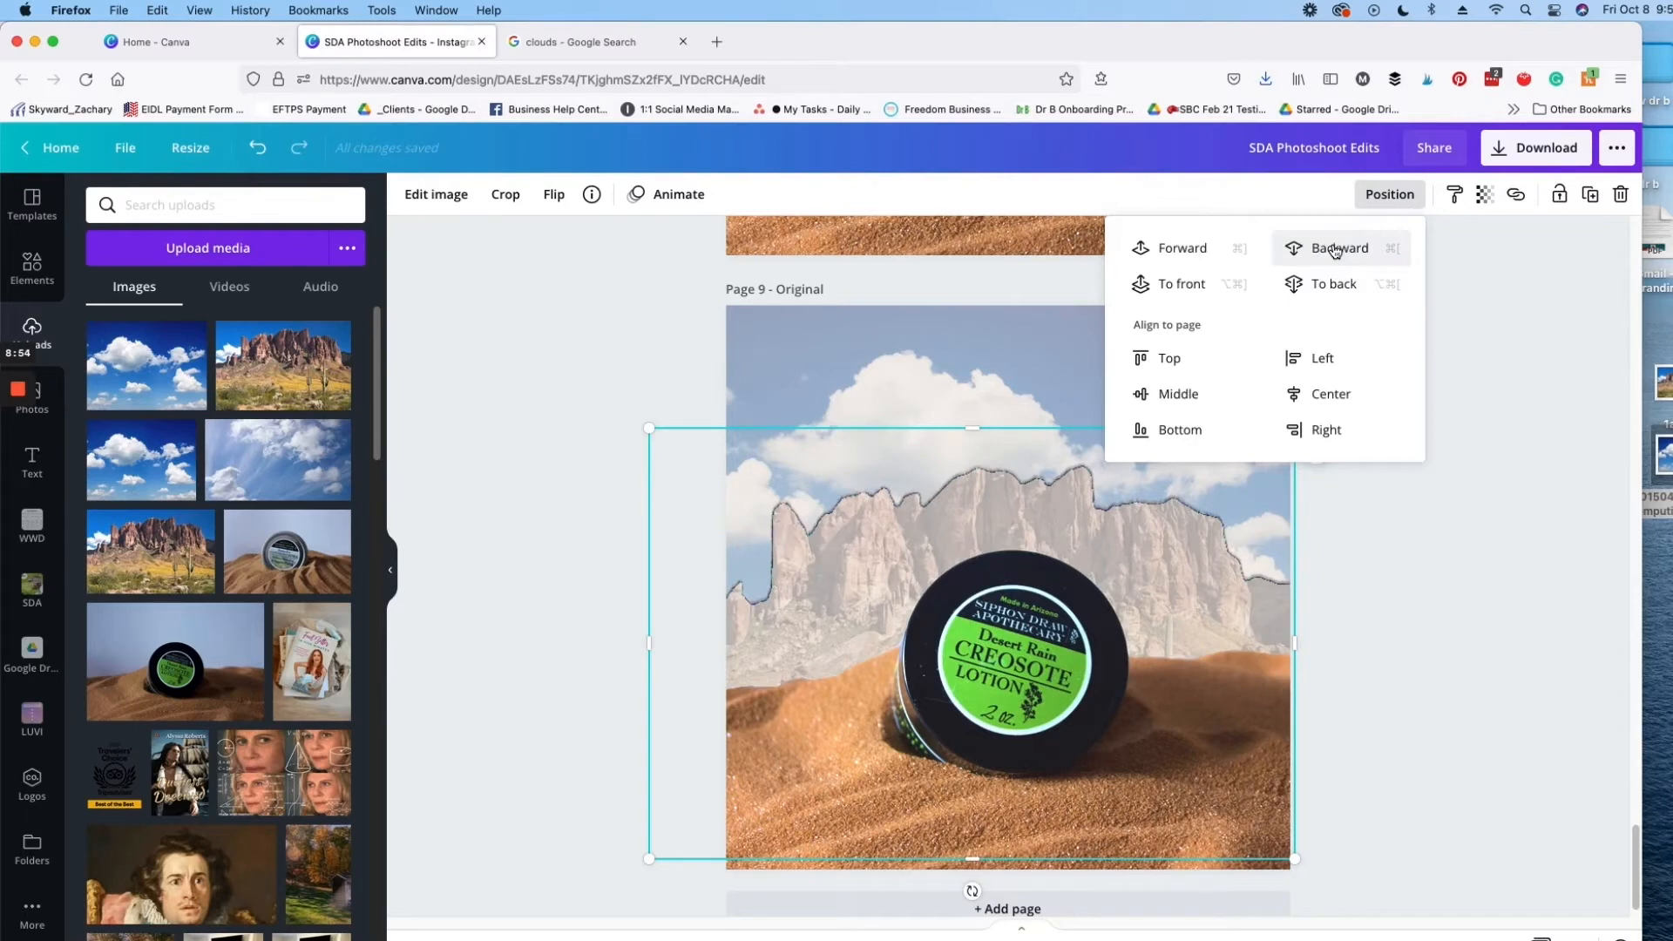
{"action": "left_click", "coordinate": [1482, 194]}
{"action": "left_click_drag", "start_coordinate": [1424, 248], "coordinate": [1466, 437]}
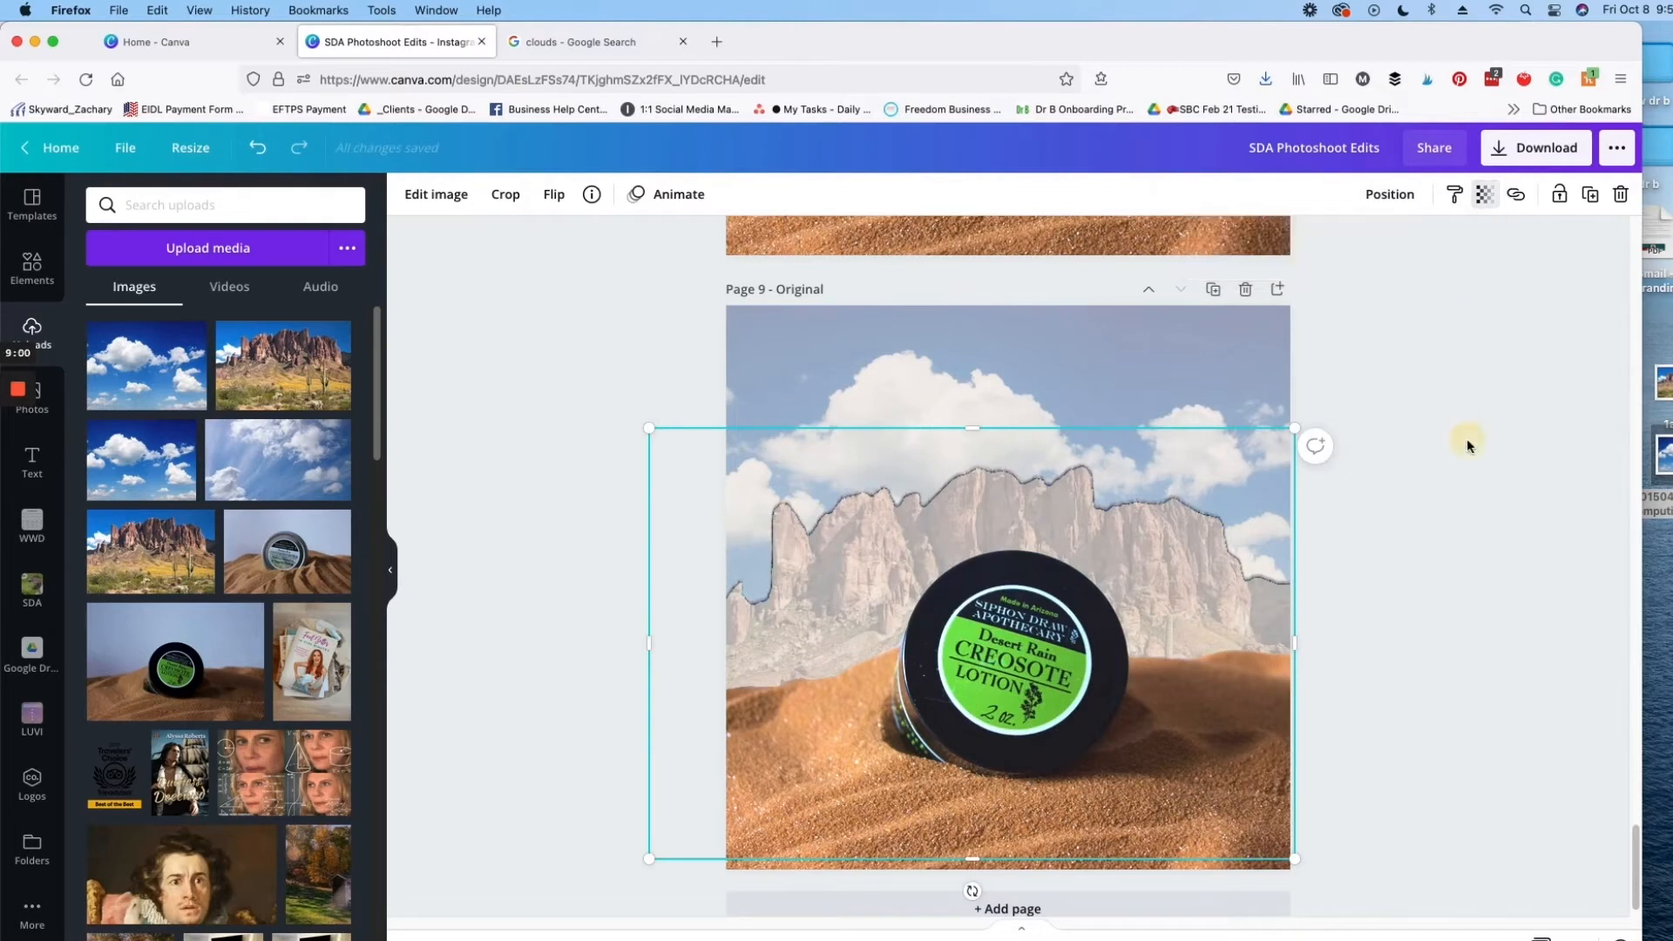
{"action": "left_click", "coordinate": [1495, 337]}
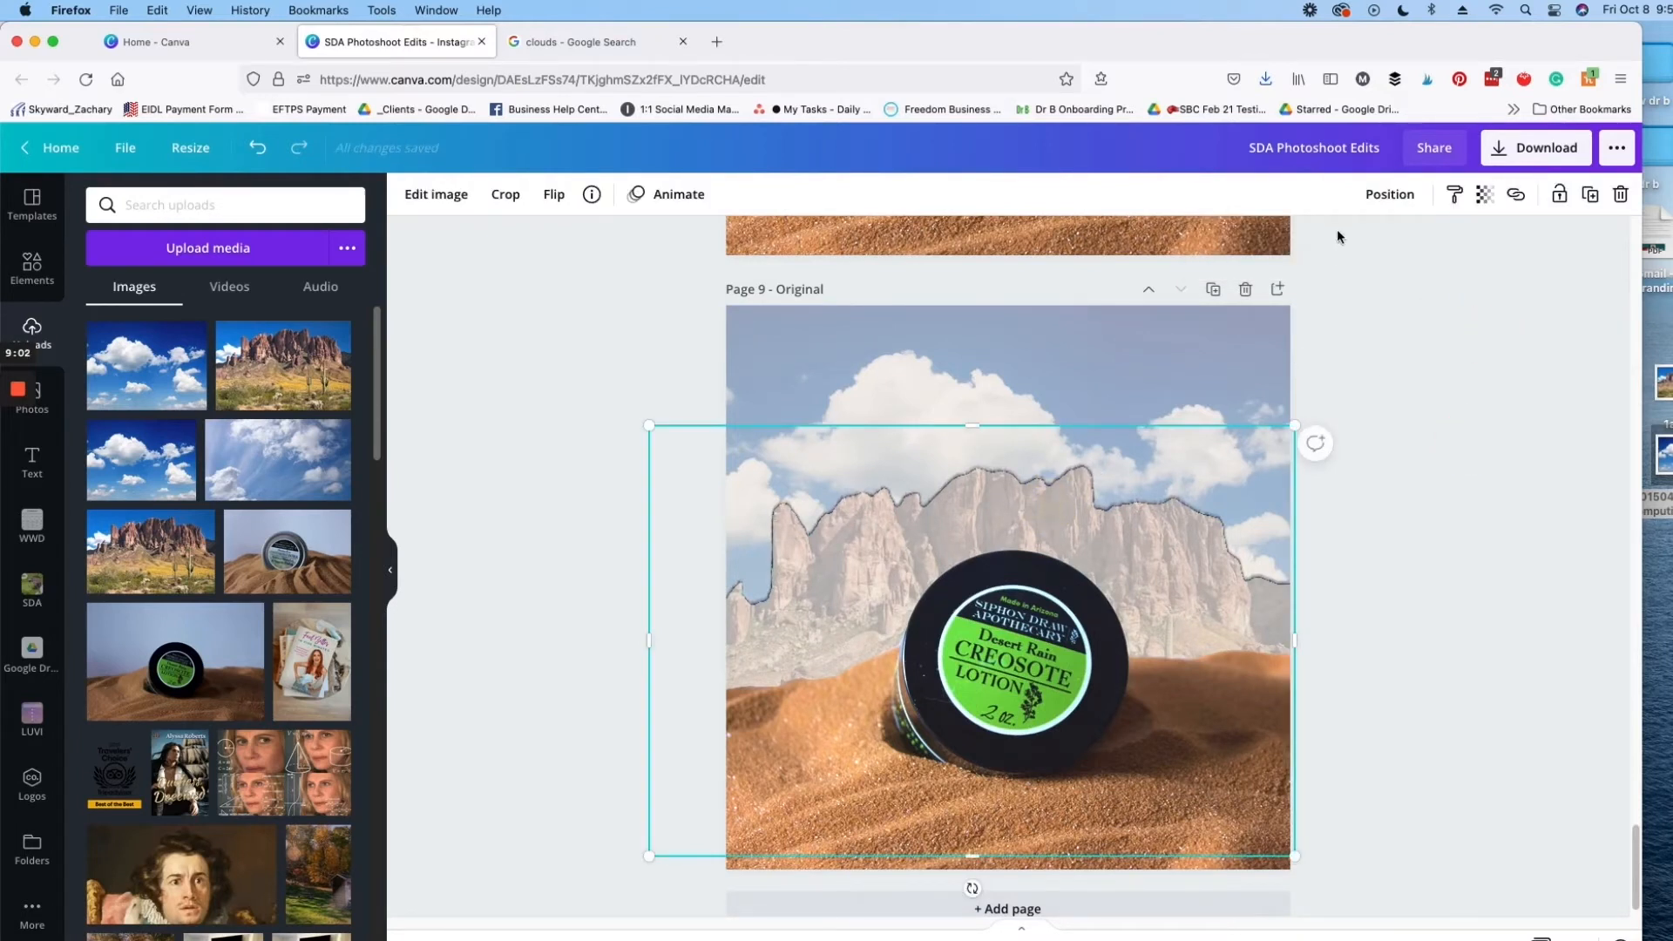
Step: Bring the faded mountain in front of the jar, try its transparency at 100, and undo that transparency change
{"action": "left_click", "coordinate": [1387, 195]}
{"action": "left_click", "coordinate": [1183, 247]}
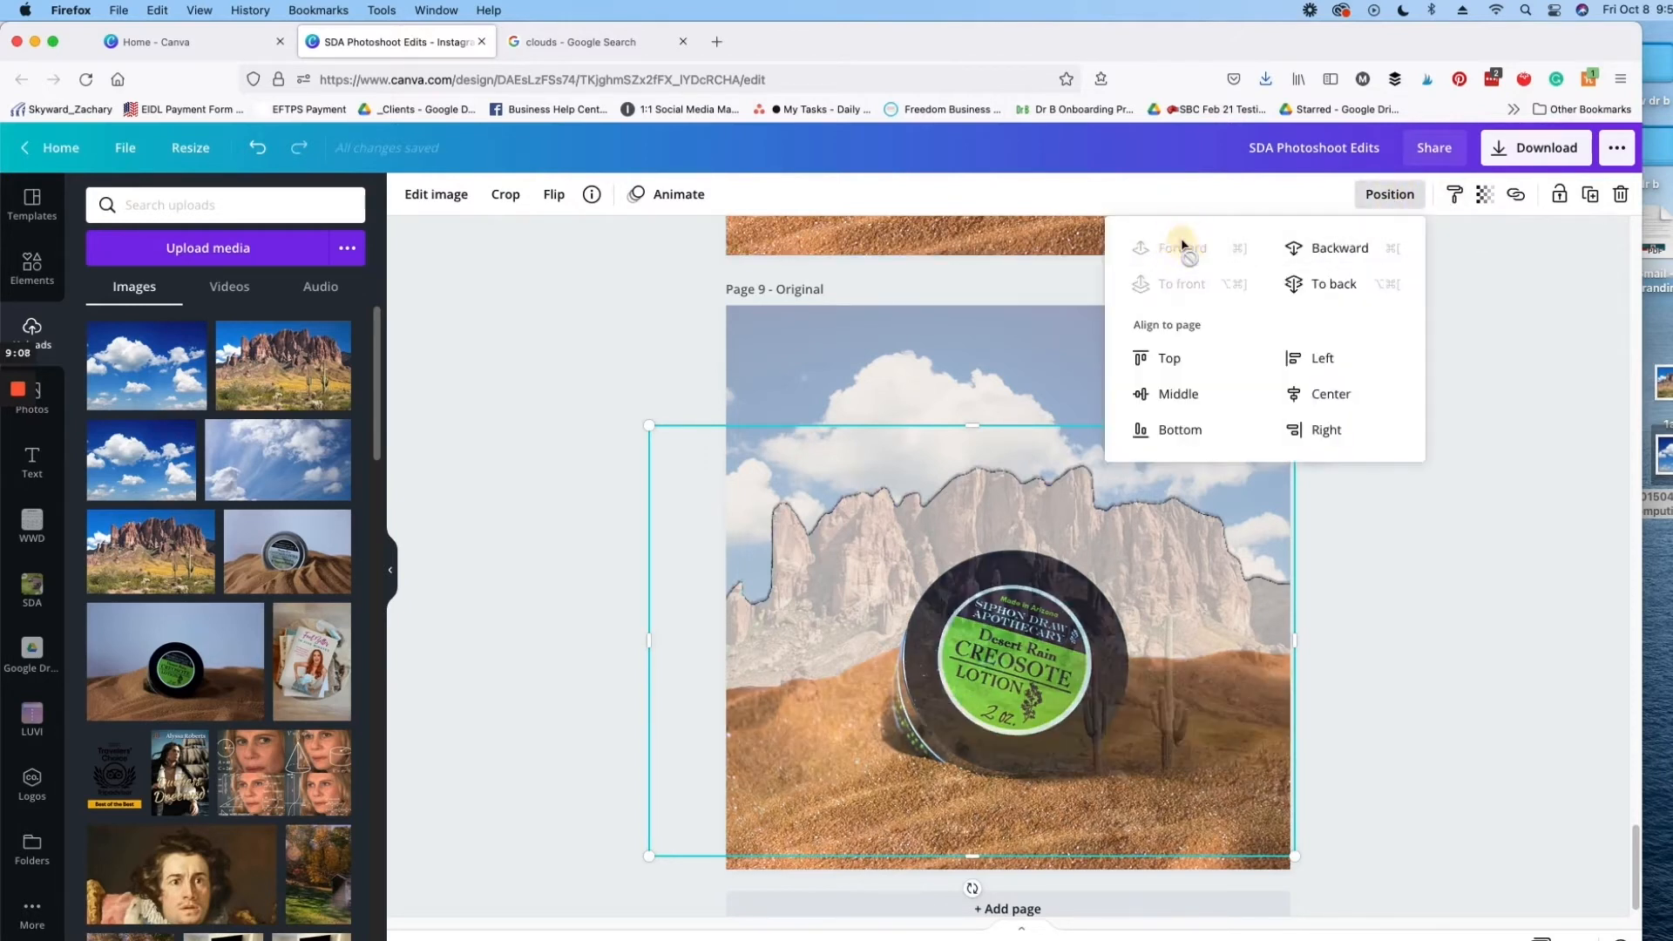
{"action": "left_click", "coordinate": [1484, 194]}
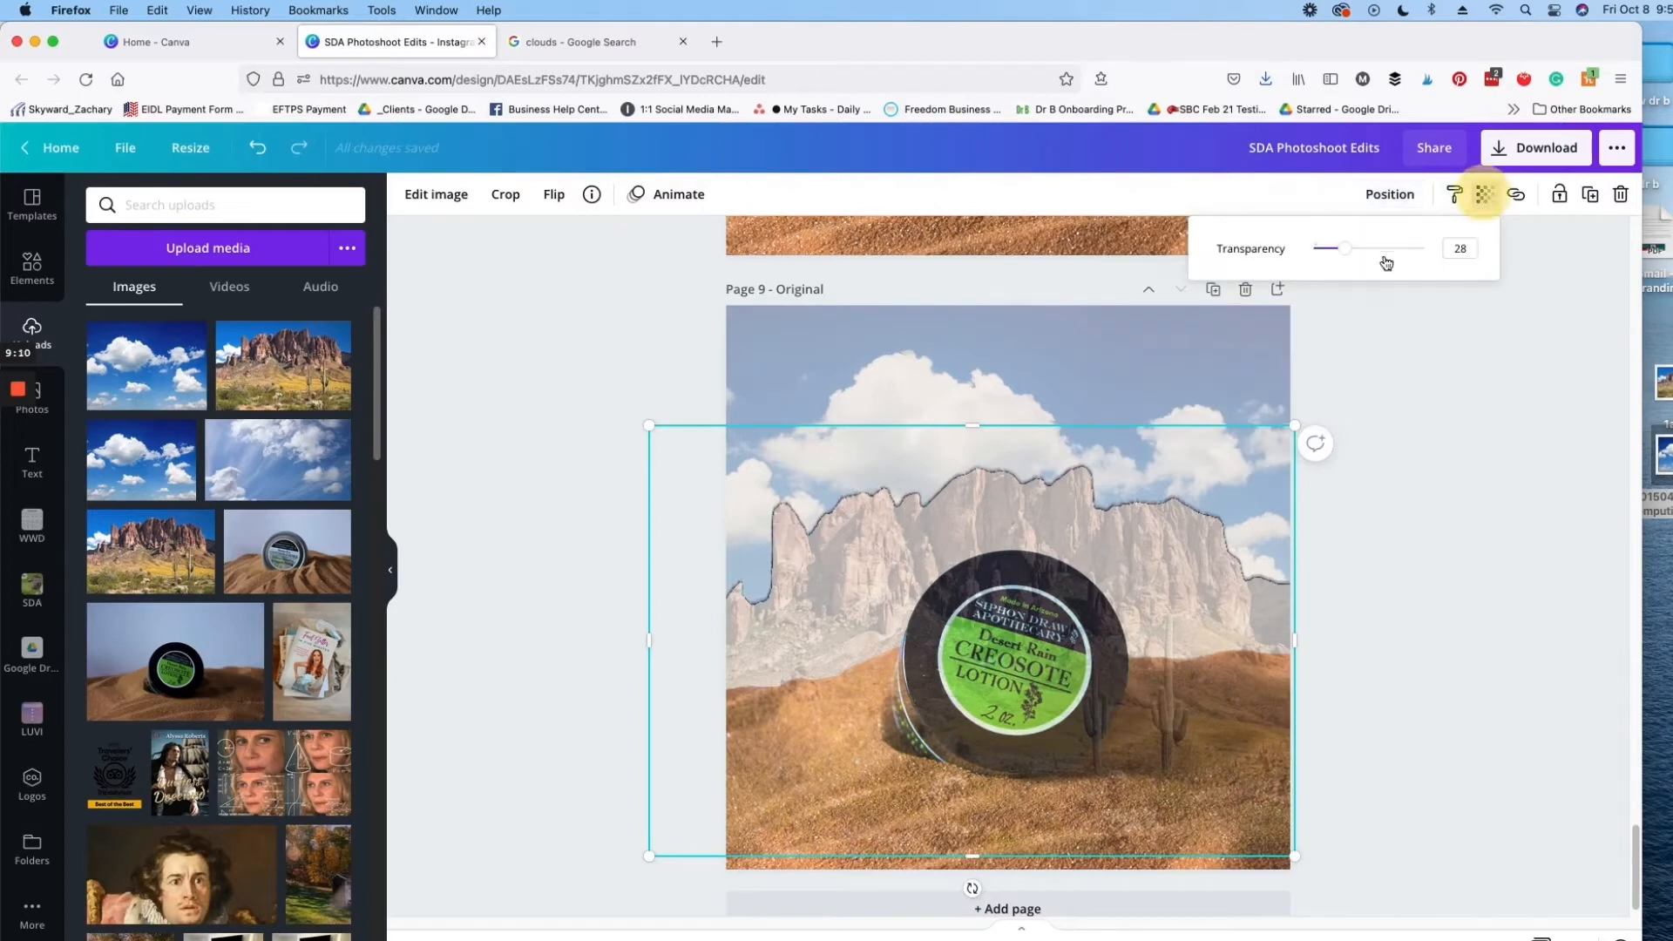
{"action": "left_click_drag", "start_coordinate": [1447, 245], "coordinate": [1500, 250]}
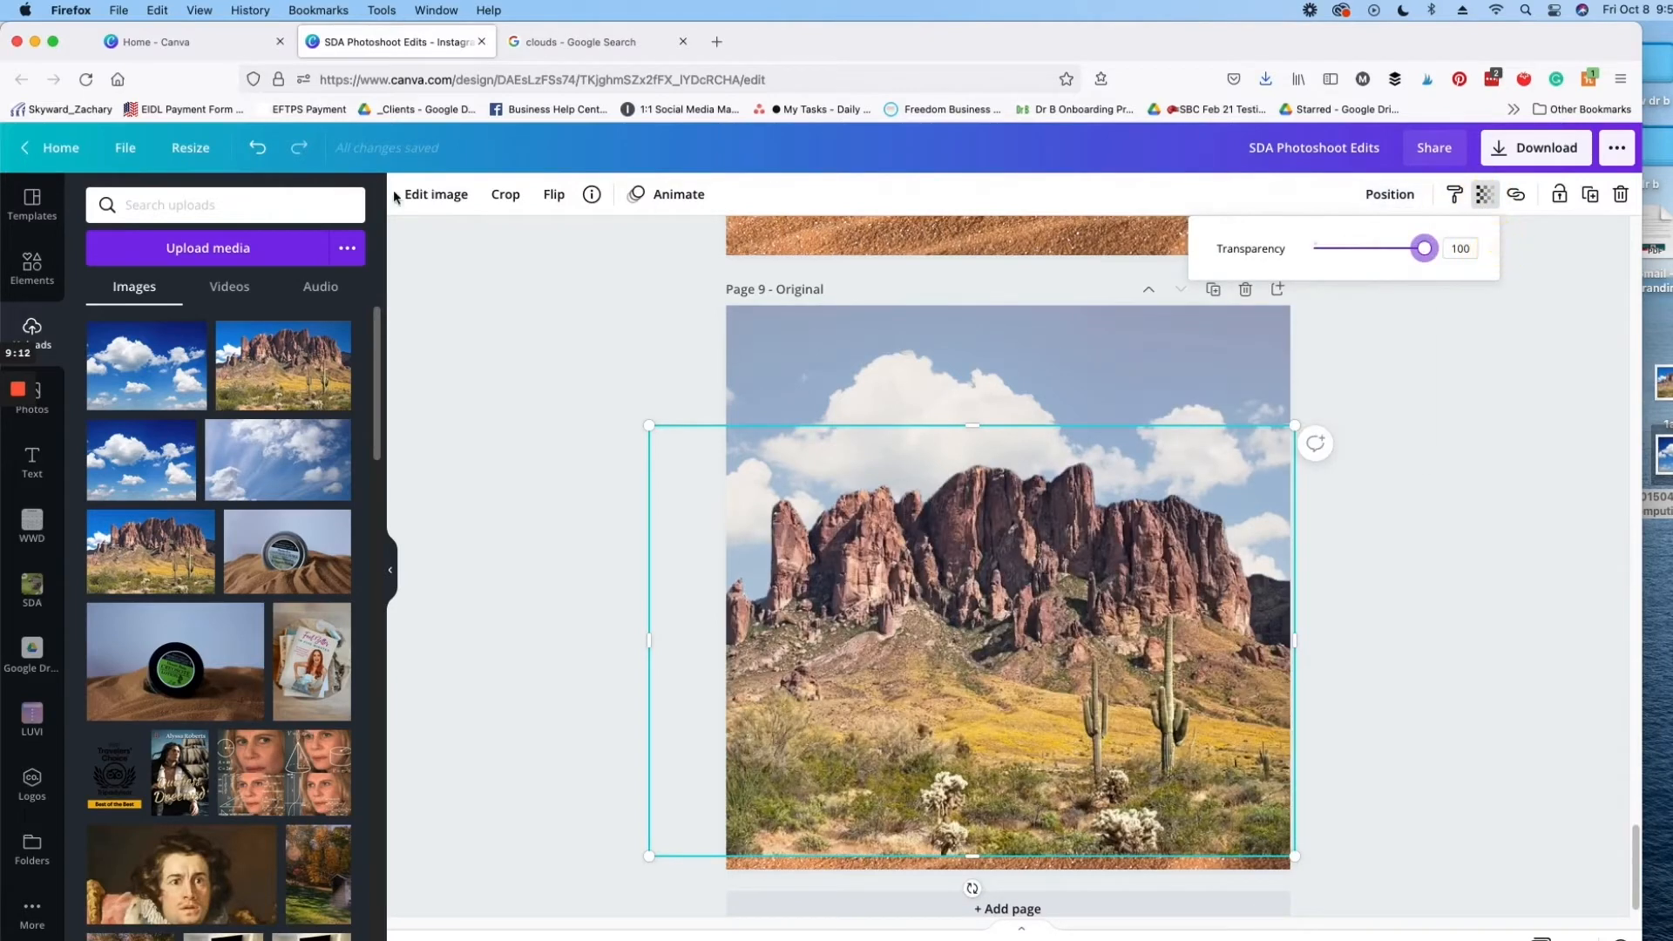
{"action": "left_click", "coordinate": [272, 149]}
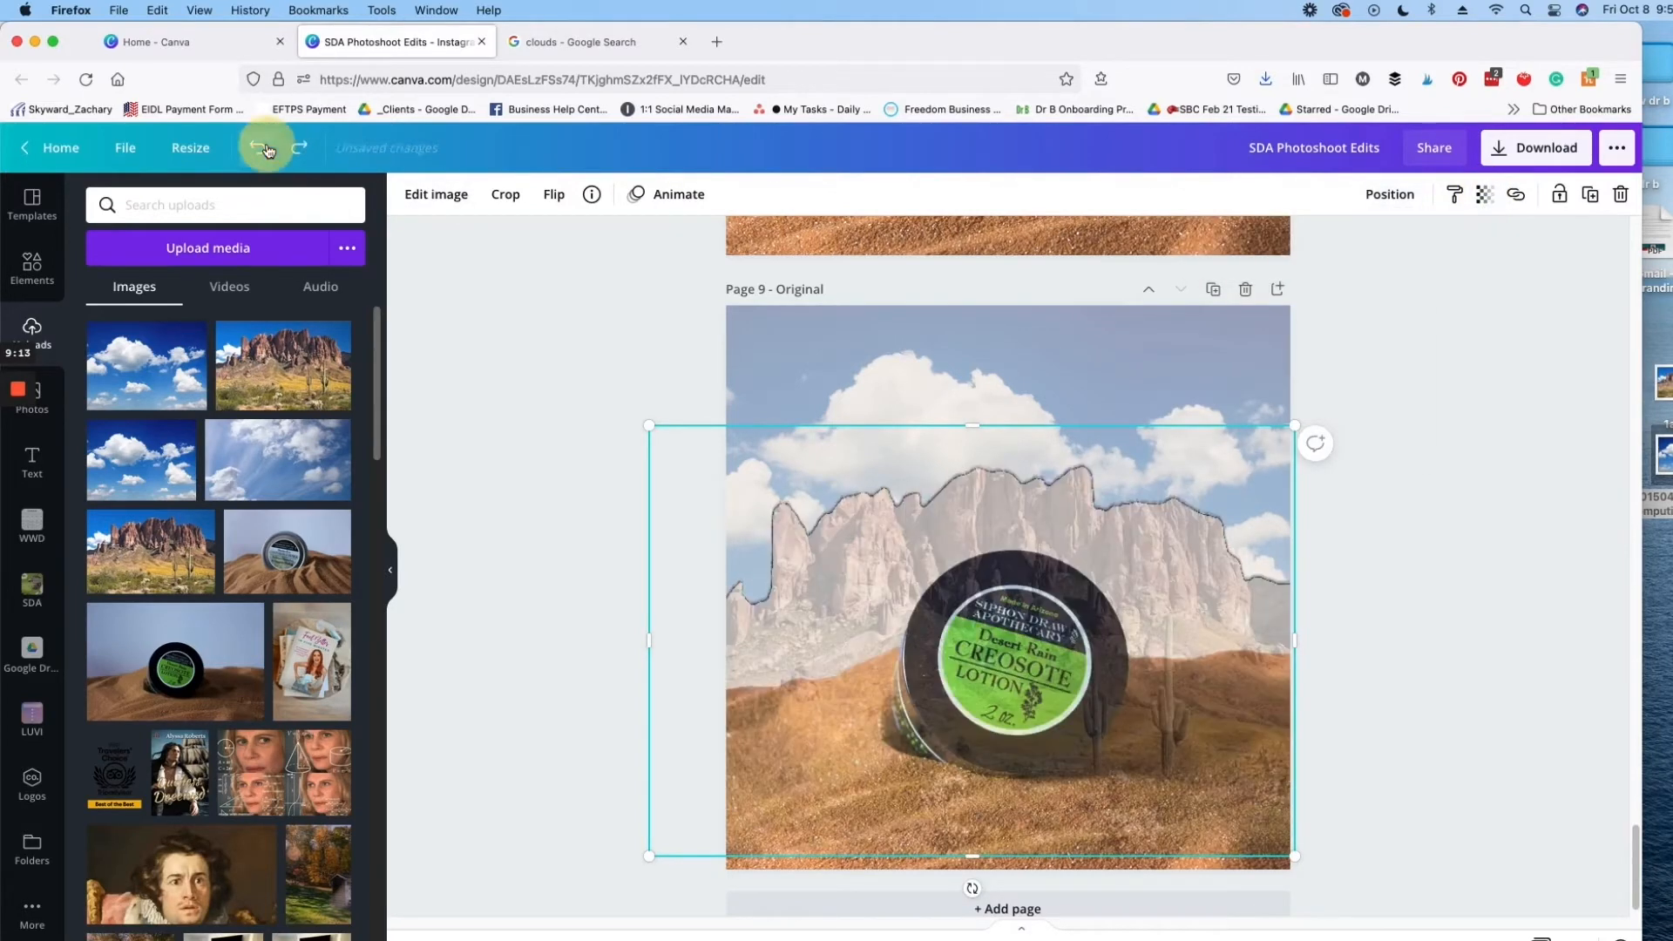
Step: Send the faded mountain backward behind the jar image and the beige silhouette
{"action": "left_click", "coordinate": [1380, 203]}
{"action": "left_click", "coordinate": [1328, 253]}
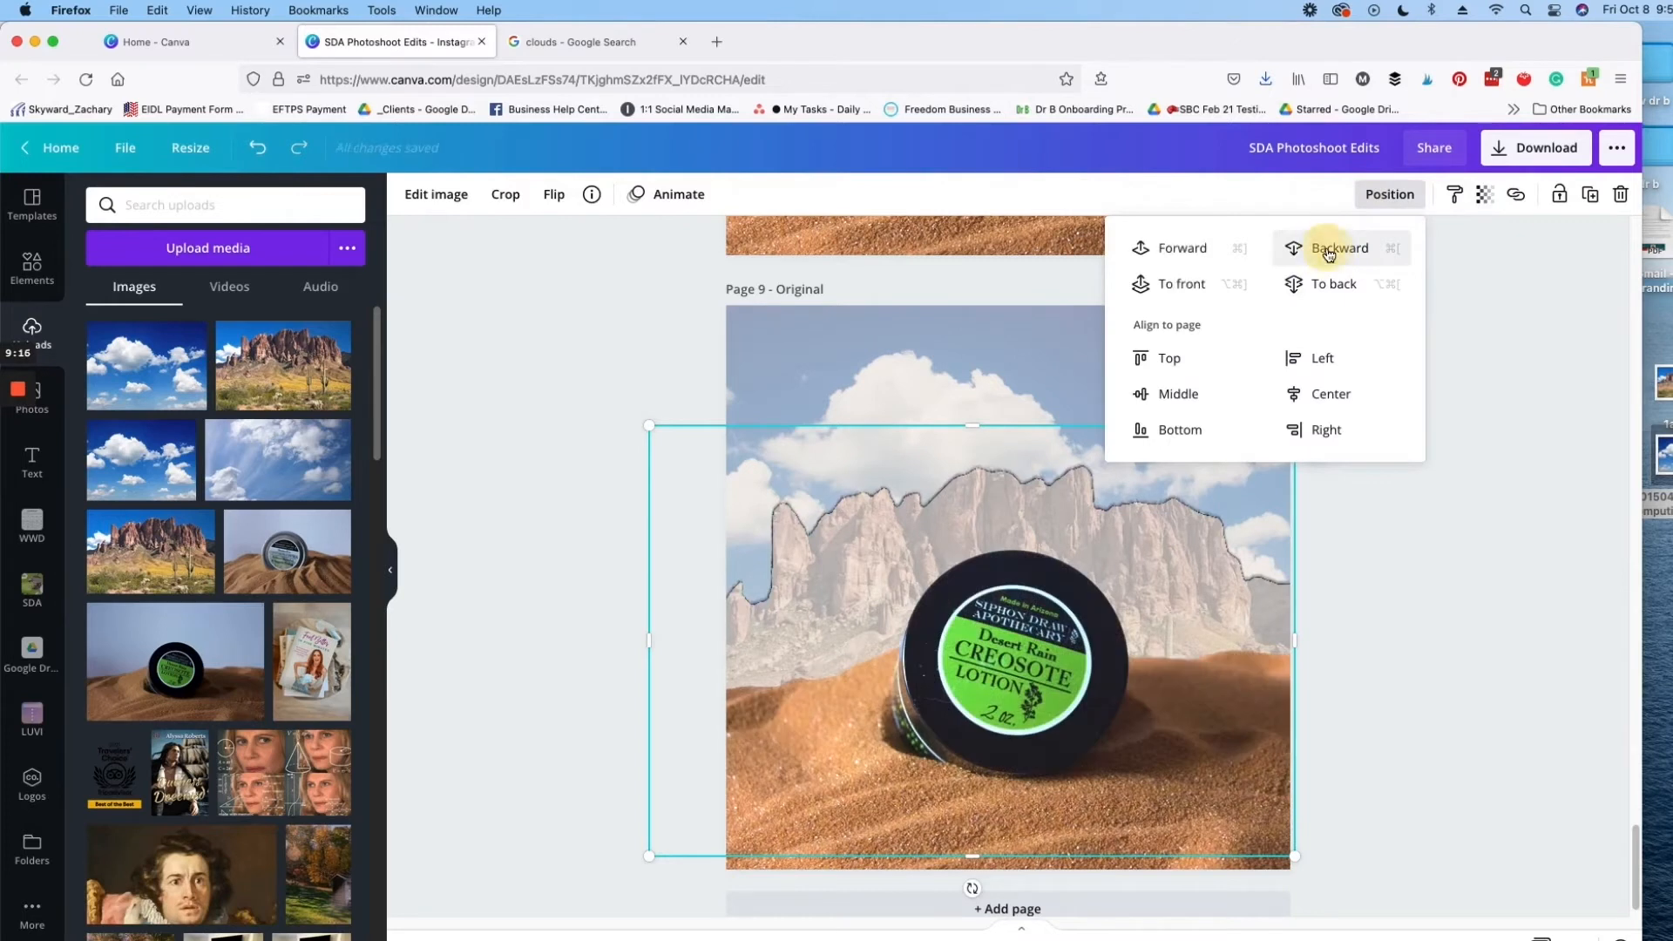
{"action": "left_click", "coordinate": [1394, 525]}
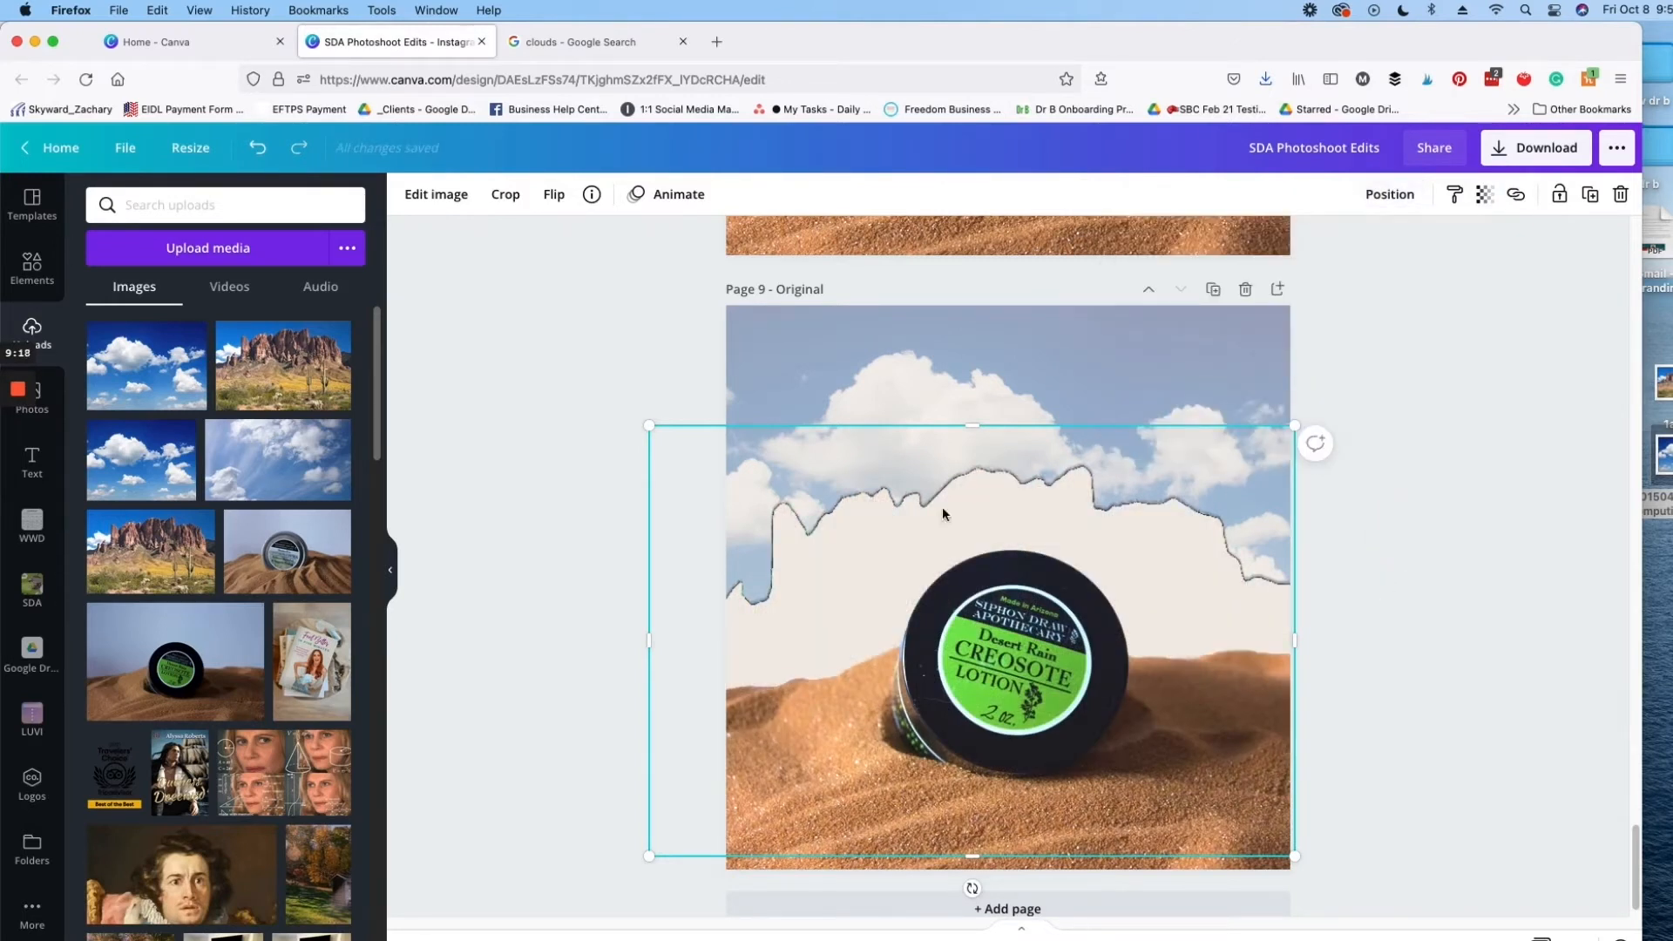
Step: Open the Background Remover for the beige silhouette and remove the silhouette from the page
{"action": "left_click_drag", "start_coordinate": [870, 498], "coordinate": [865, 503]}
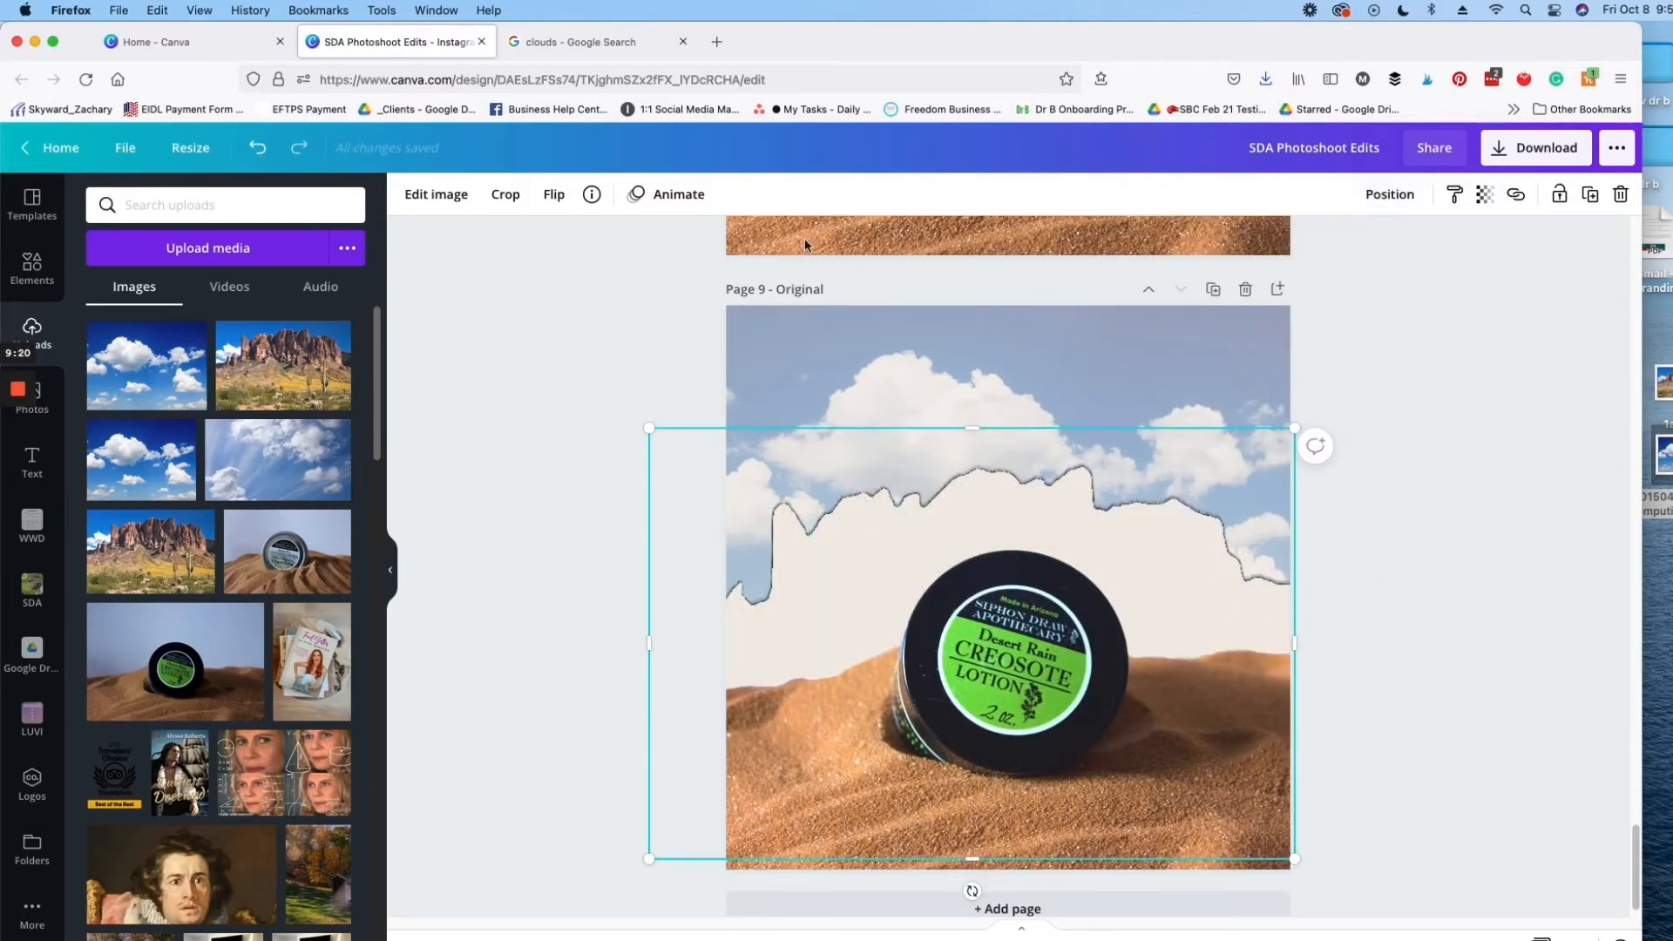
{"action": "left_click", "coordinate": [436, 193]}
{"action": "left_click", "coordinate": [195, 361]}
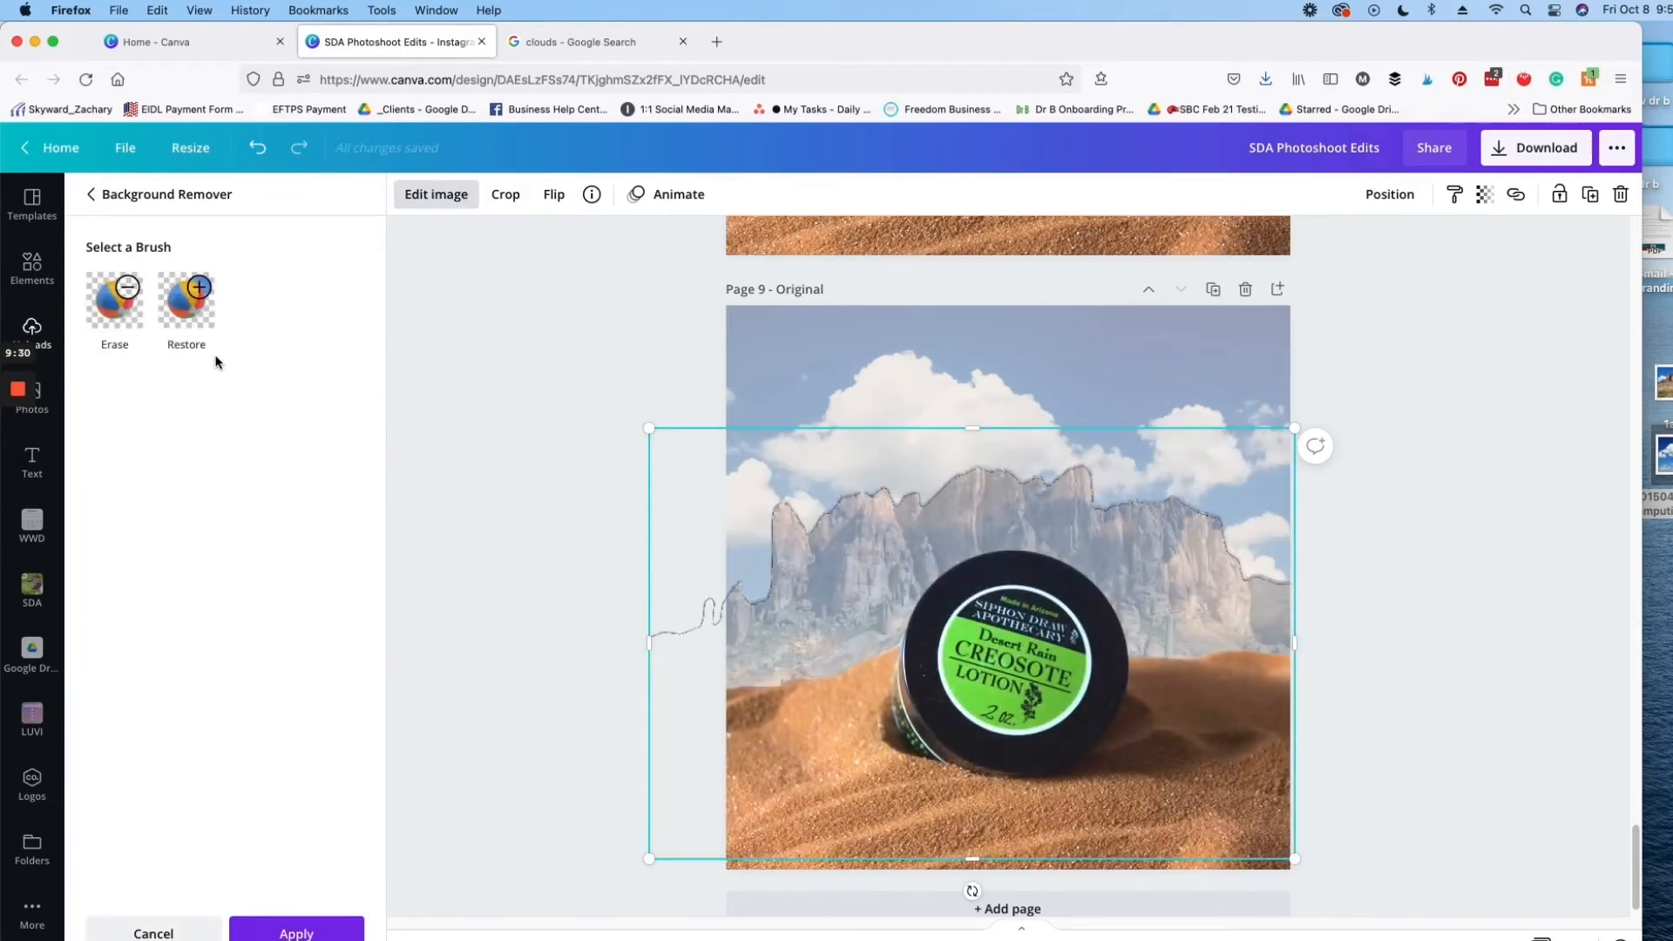
{"action": "key", "text": "Escape"}
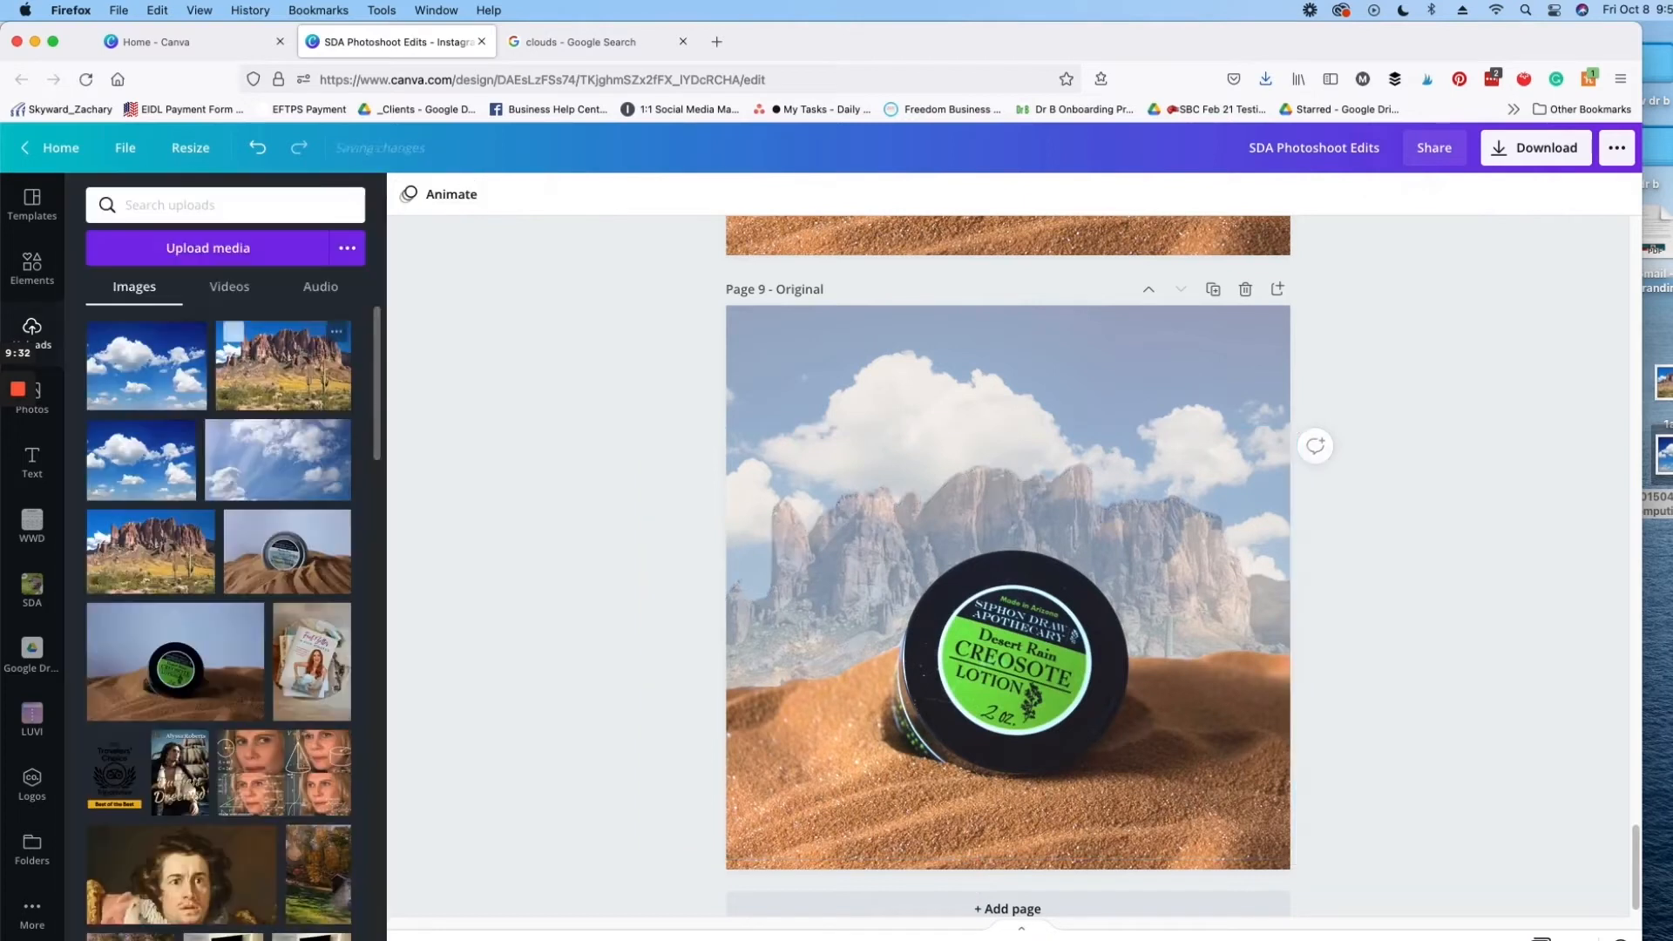
Step: Duplicate the faded mountain image and align the copy exactly over the original
{"action": "left_click", "coordinate": [1176, 512]}
{"action": "left_click", "coordinate": [1394, 197]}
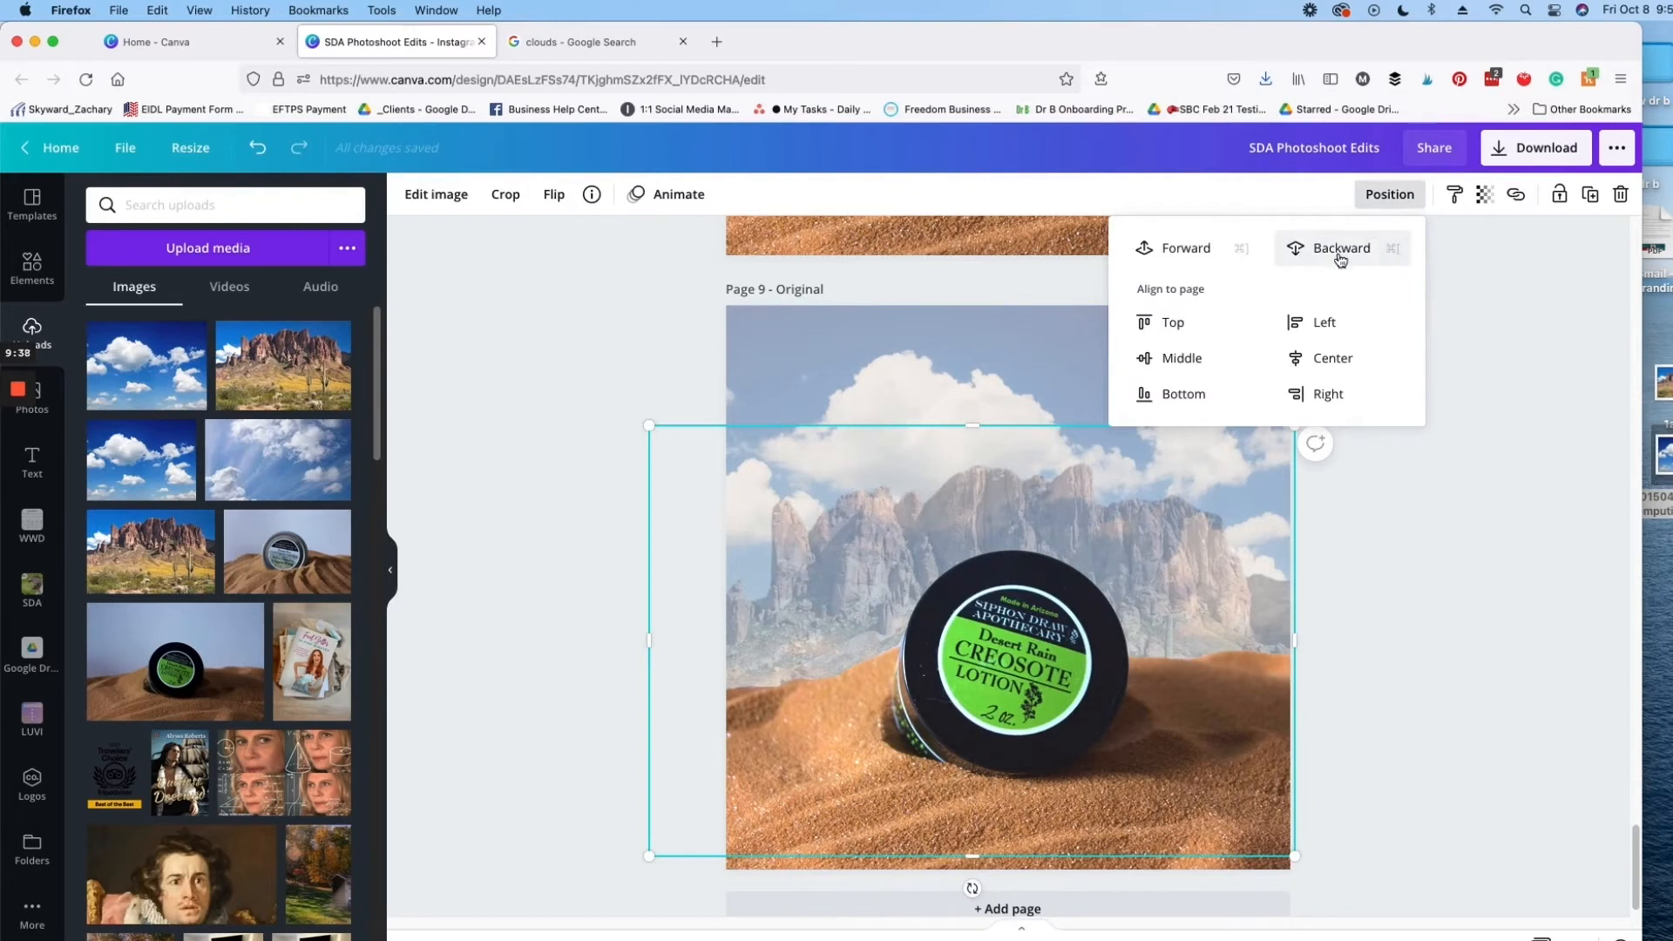
{"action": "left_click", "coordinate": [1180, 552]}
{"action": "left_click", "coordinate": [1157, 508]}
{"action": "left_click", "coordinate": [1178, 493]}
{"action": "key", "text": "super+d"}
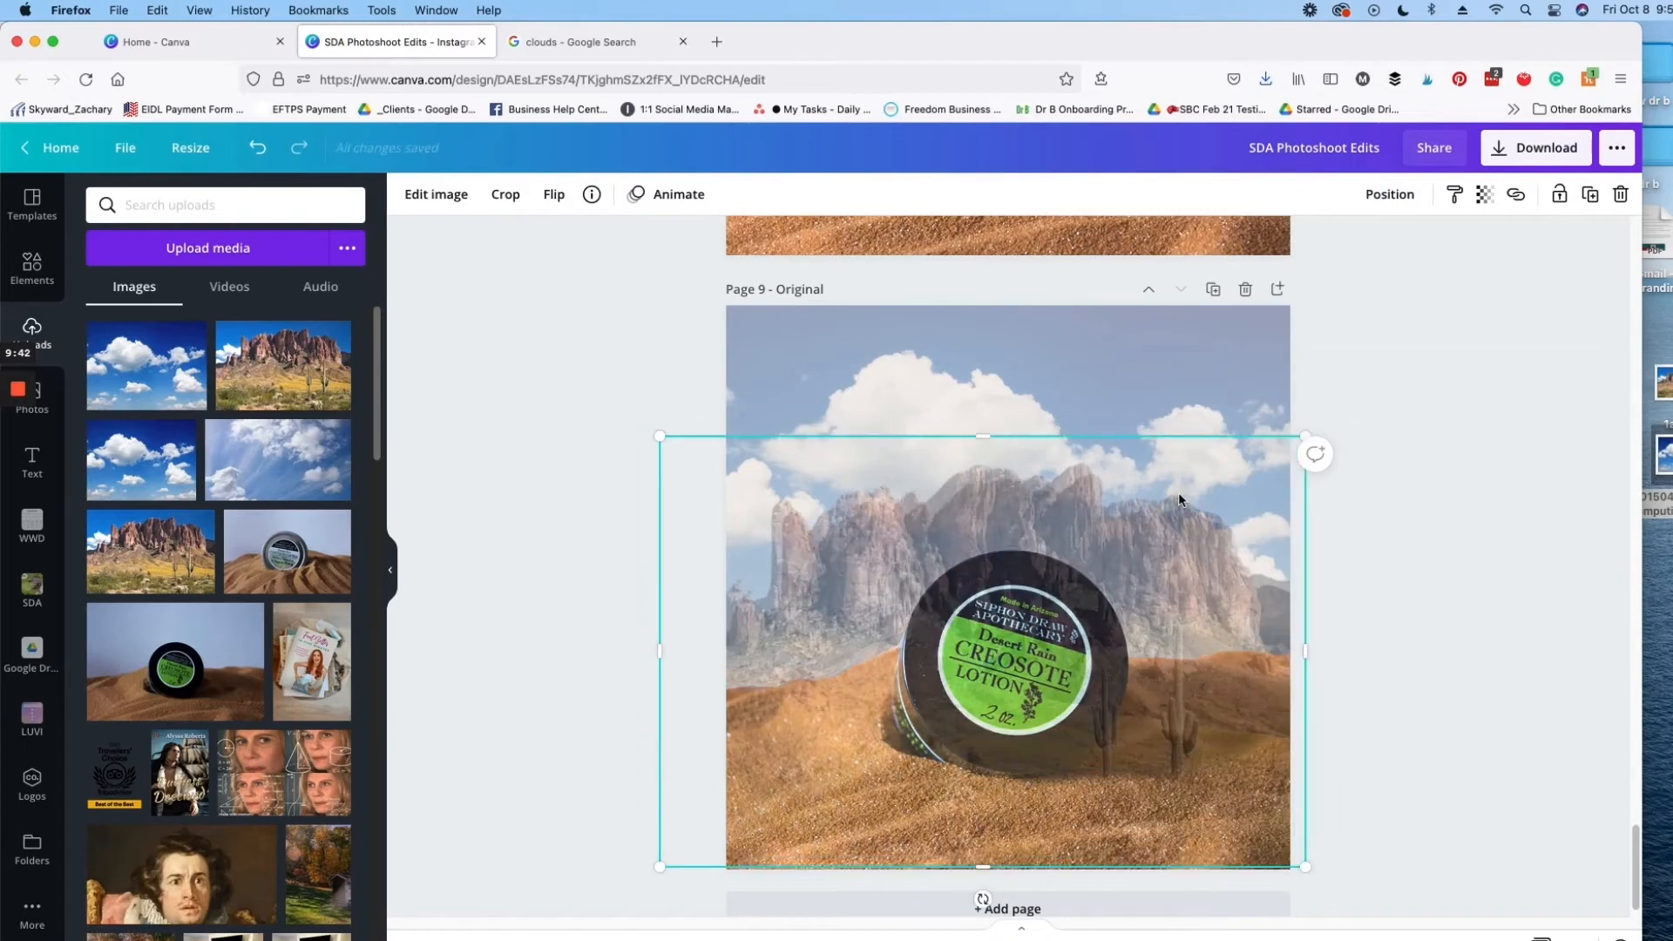
{"action": "mouse_move", "coordinate": [1165, 542]}
{"action": "left_mouse_down"}
{"action": "mouse_move", "coordinate": [1146, 534]}
{"action": "mouse_move", "coordinate": [1162, 539]}
{"action": "left_mouse_up"}
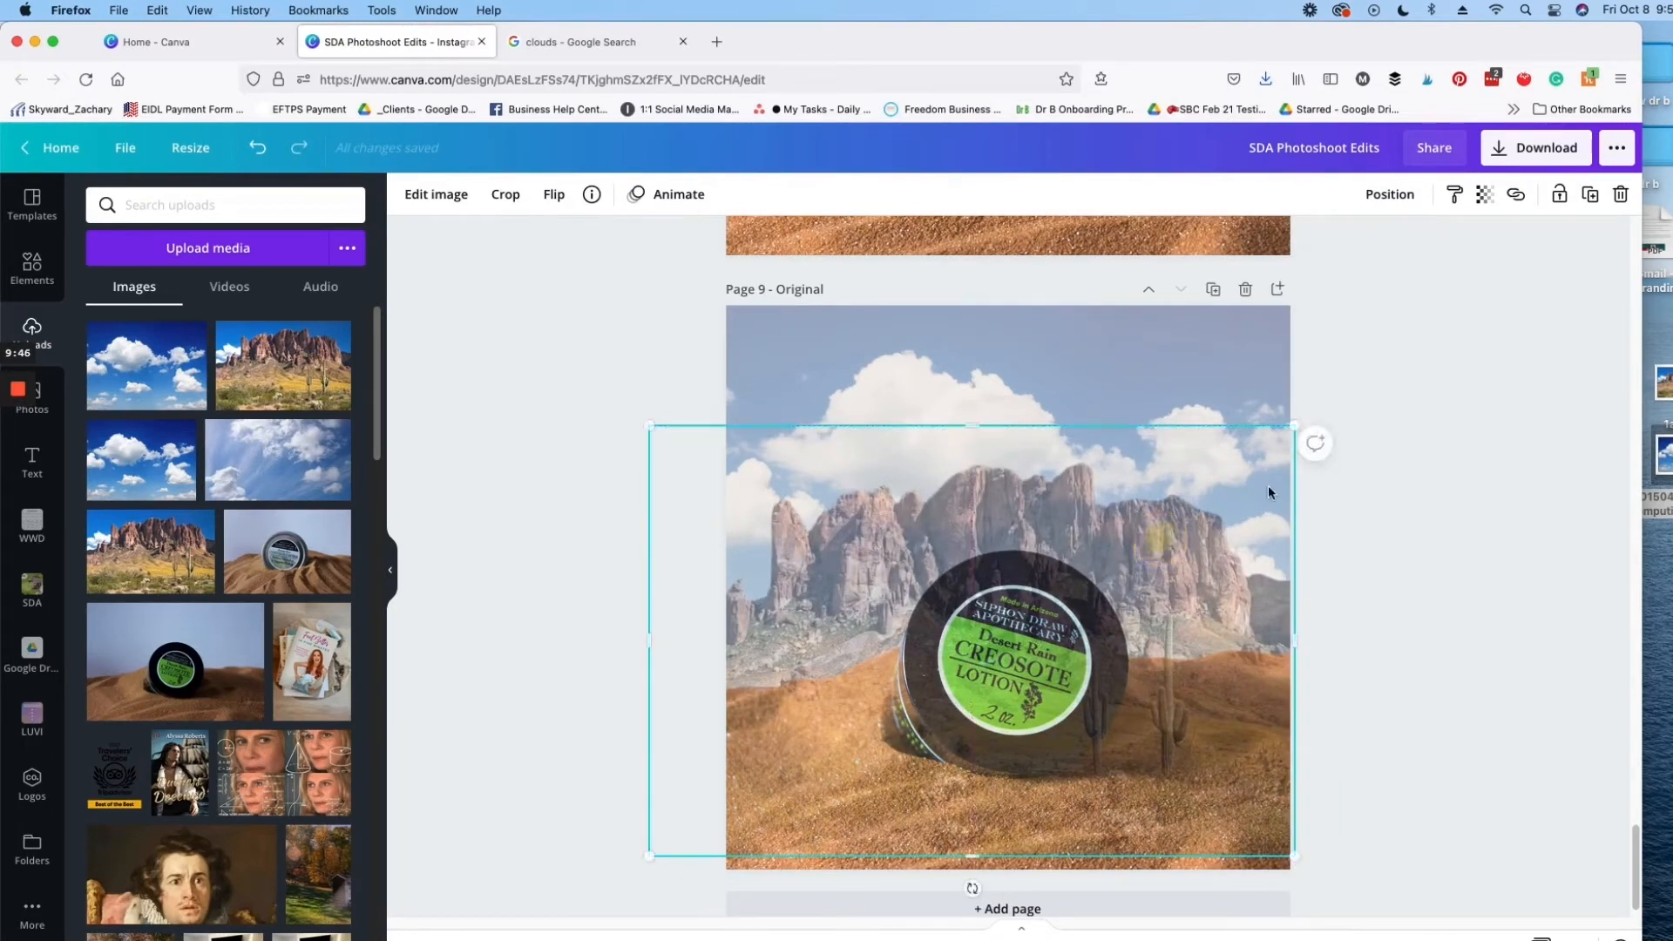
Step: Send the new mountain copy backward behind the jar image and raise its transparency value slightly
{"action": "left_click", "coordinate": [1390, 193]}
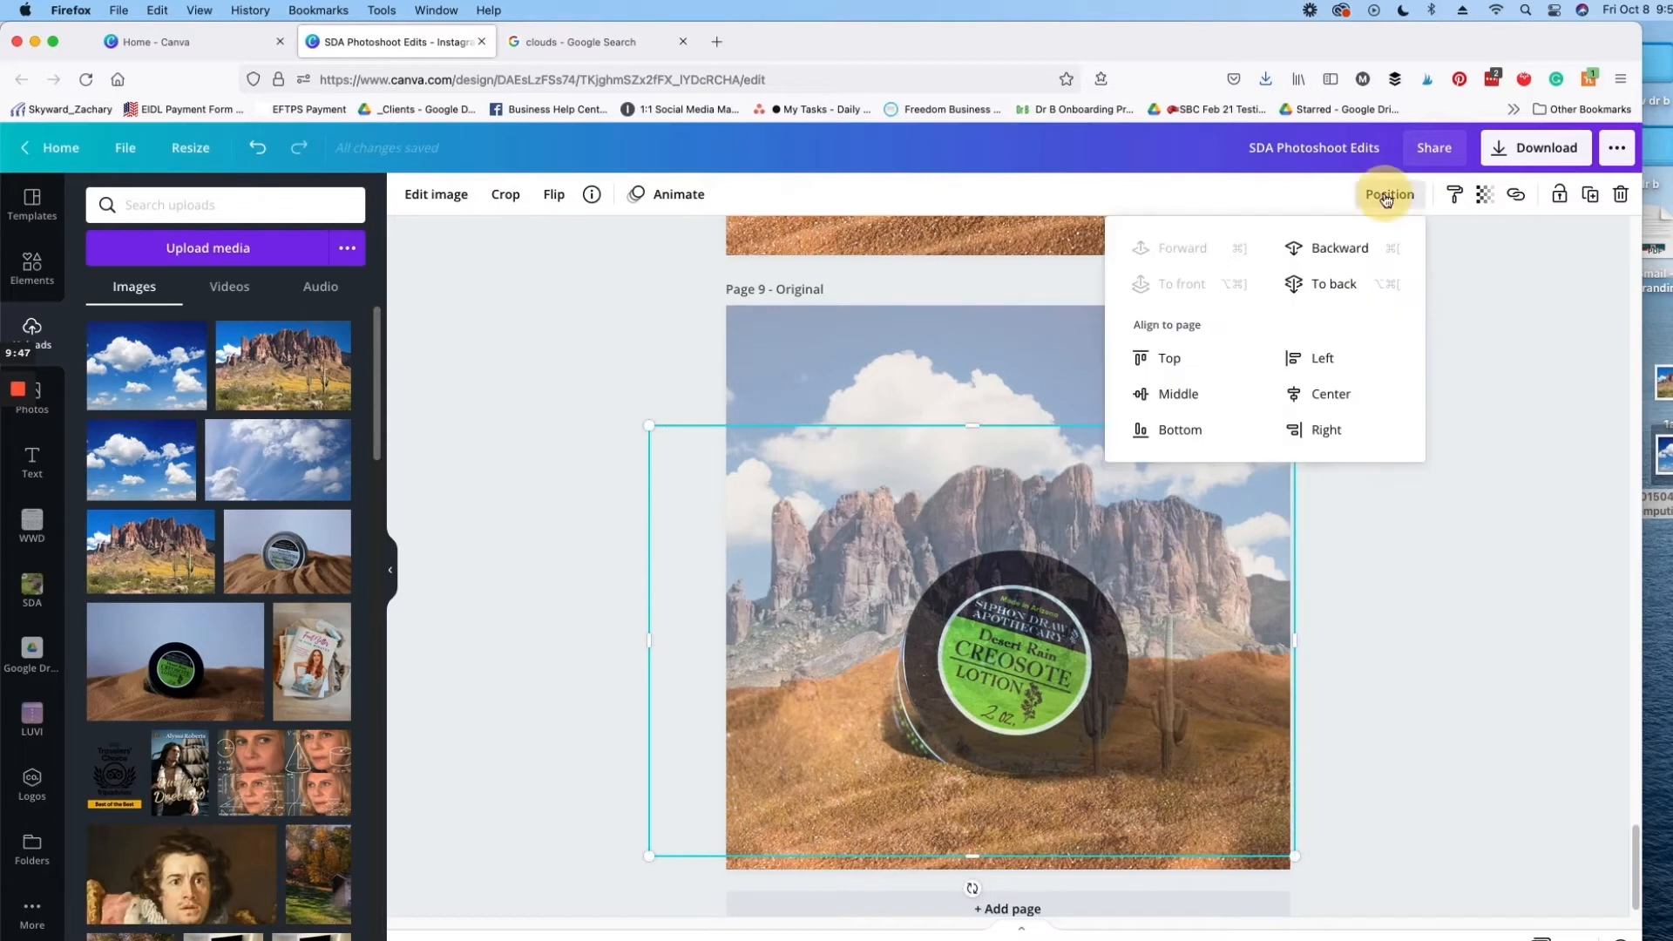
{"action": "left_click", "coordinate": [1318, 251]}
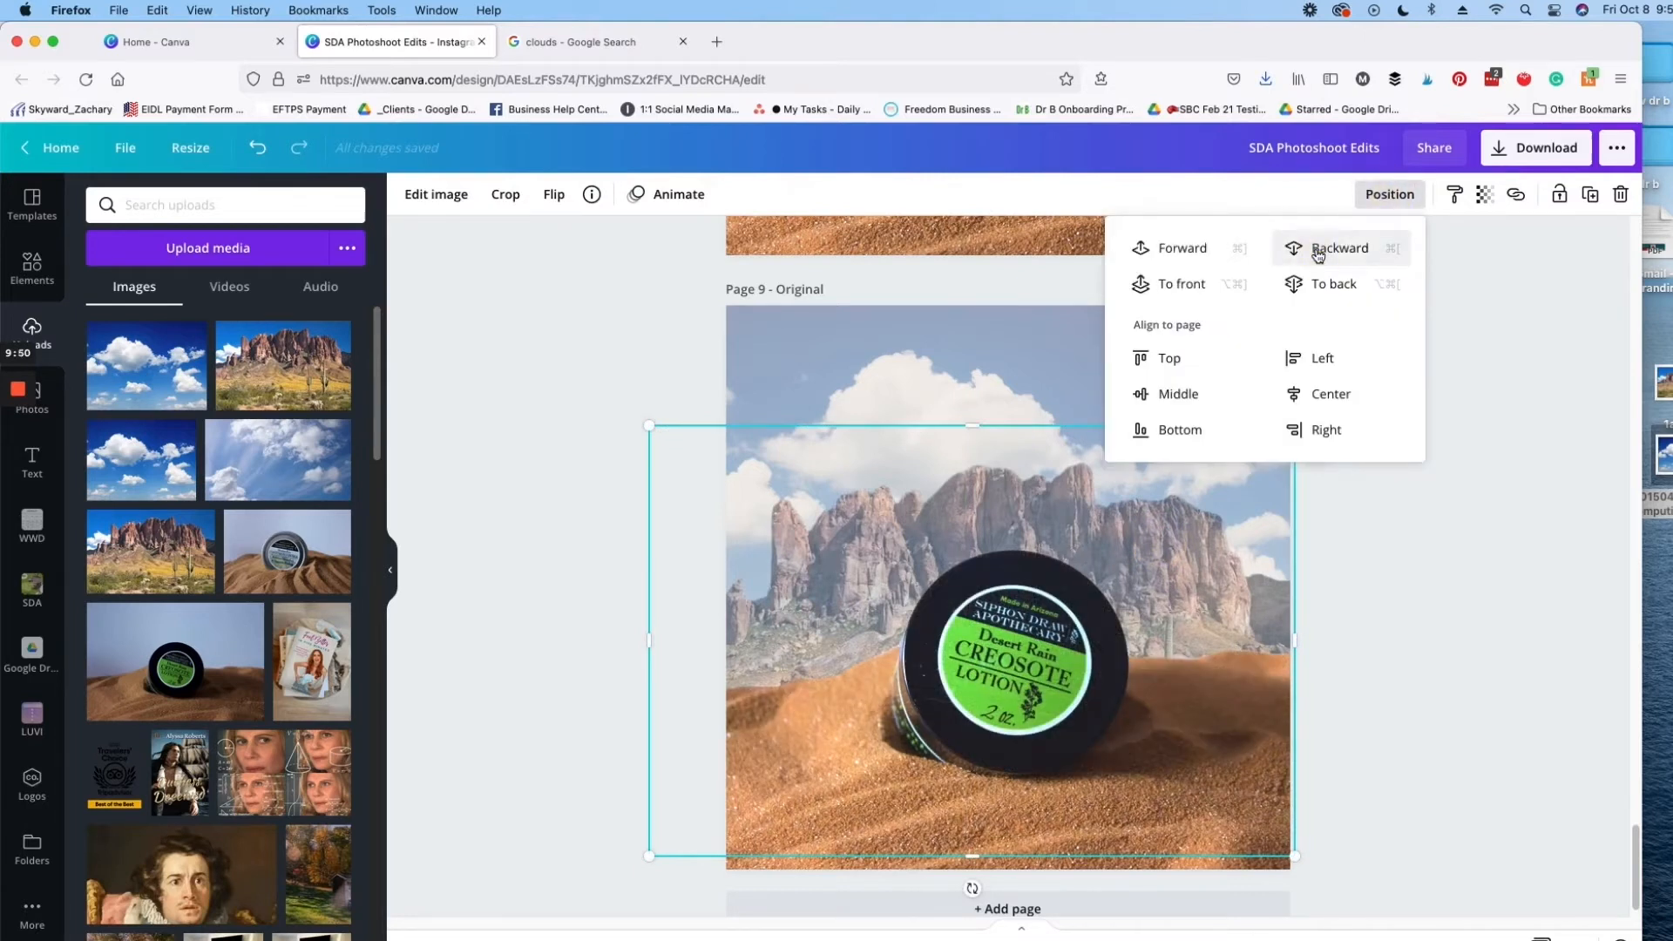
{"action": "left_click", "coordinate": [1484, 193]}
{"action": "left_click", "coordinate": [1359, 250]}
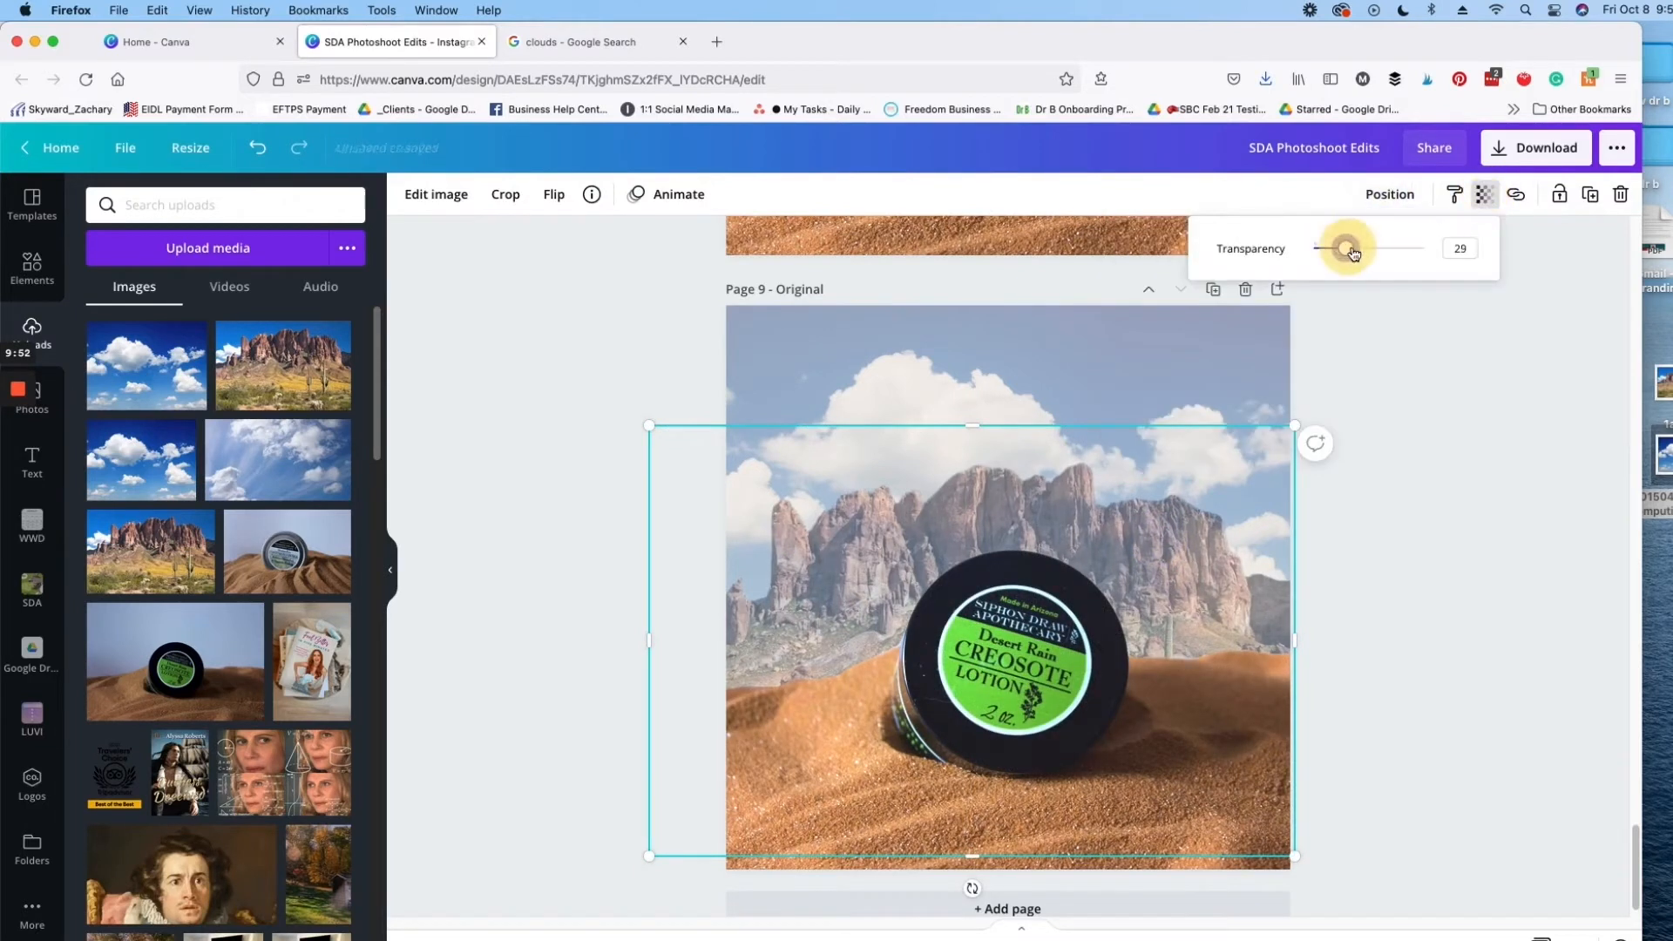
{"action": "left_click_drag", "start_coordinate": [1363, 254], "coordinate": [1367, 256]}
{"action": "left_click", "coordinate": [1415, 558]}
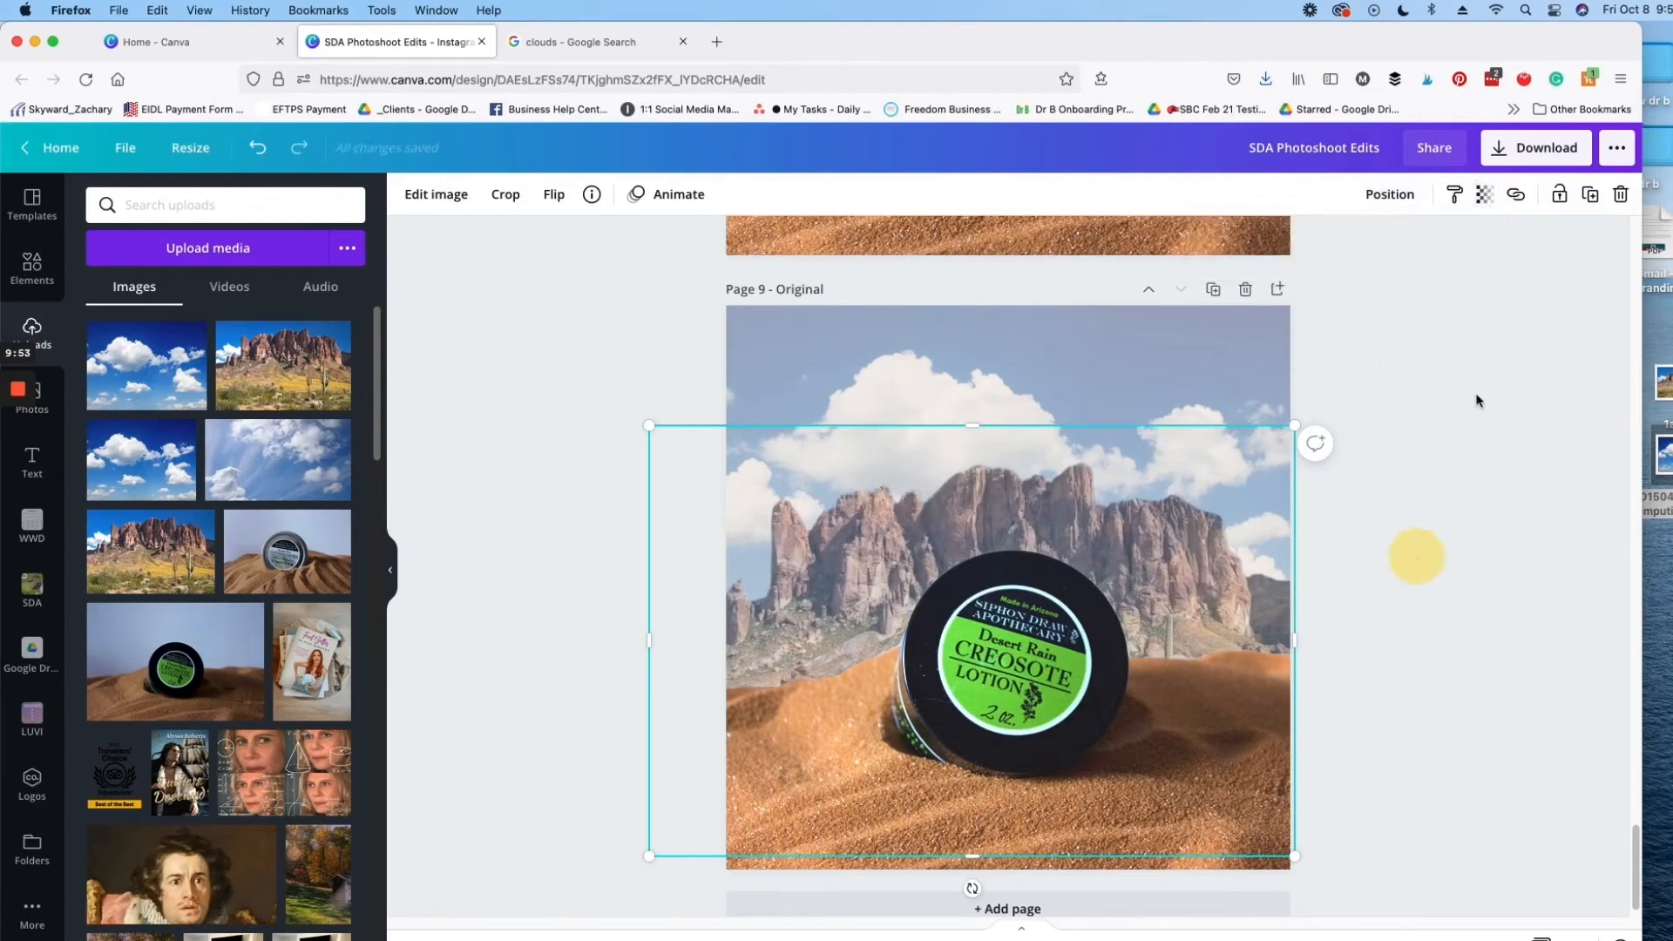
Step: Recrop the cloud image so the clouds sit slightly higher within its frame behind the mountain
{"action": "left_click", "coordinate": [1158, 344]}
{"action": "mouse_move", "coordinate": [1010, 299]}
{"action": "left_mouse_down"}
{"action": "mouse_move", "coordinate": [1008, 284]}
{"action": "mouse_move", "coordinate": [1004, 305]}
{"action": "left_mouse_up"}
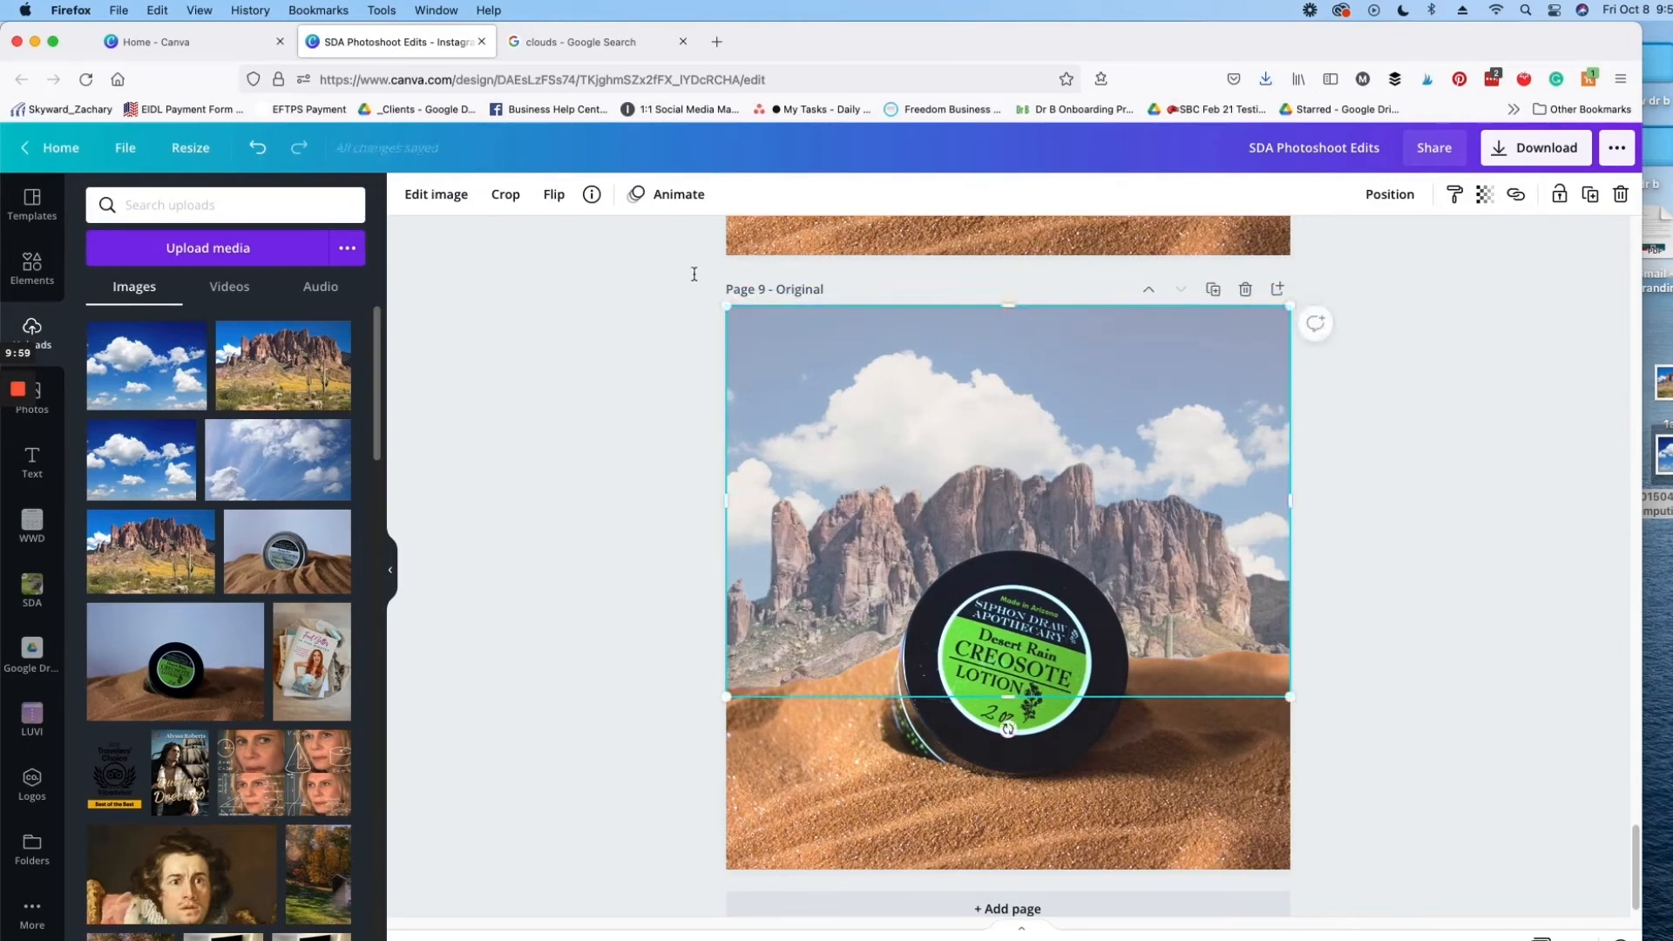
{"action": "left_click", "coordinate": [506, 196]}
{"action": "left_click_drag", "start_coordinate": [1334, 271], "coordinate": [1359, 228]}
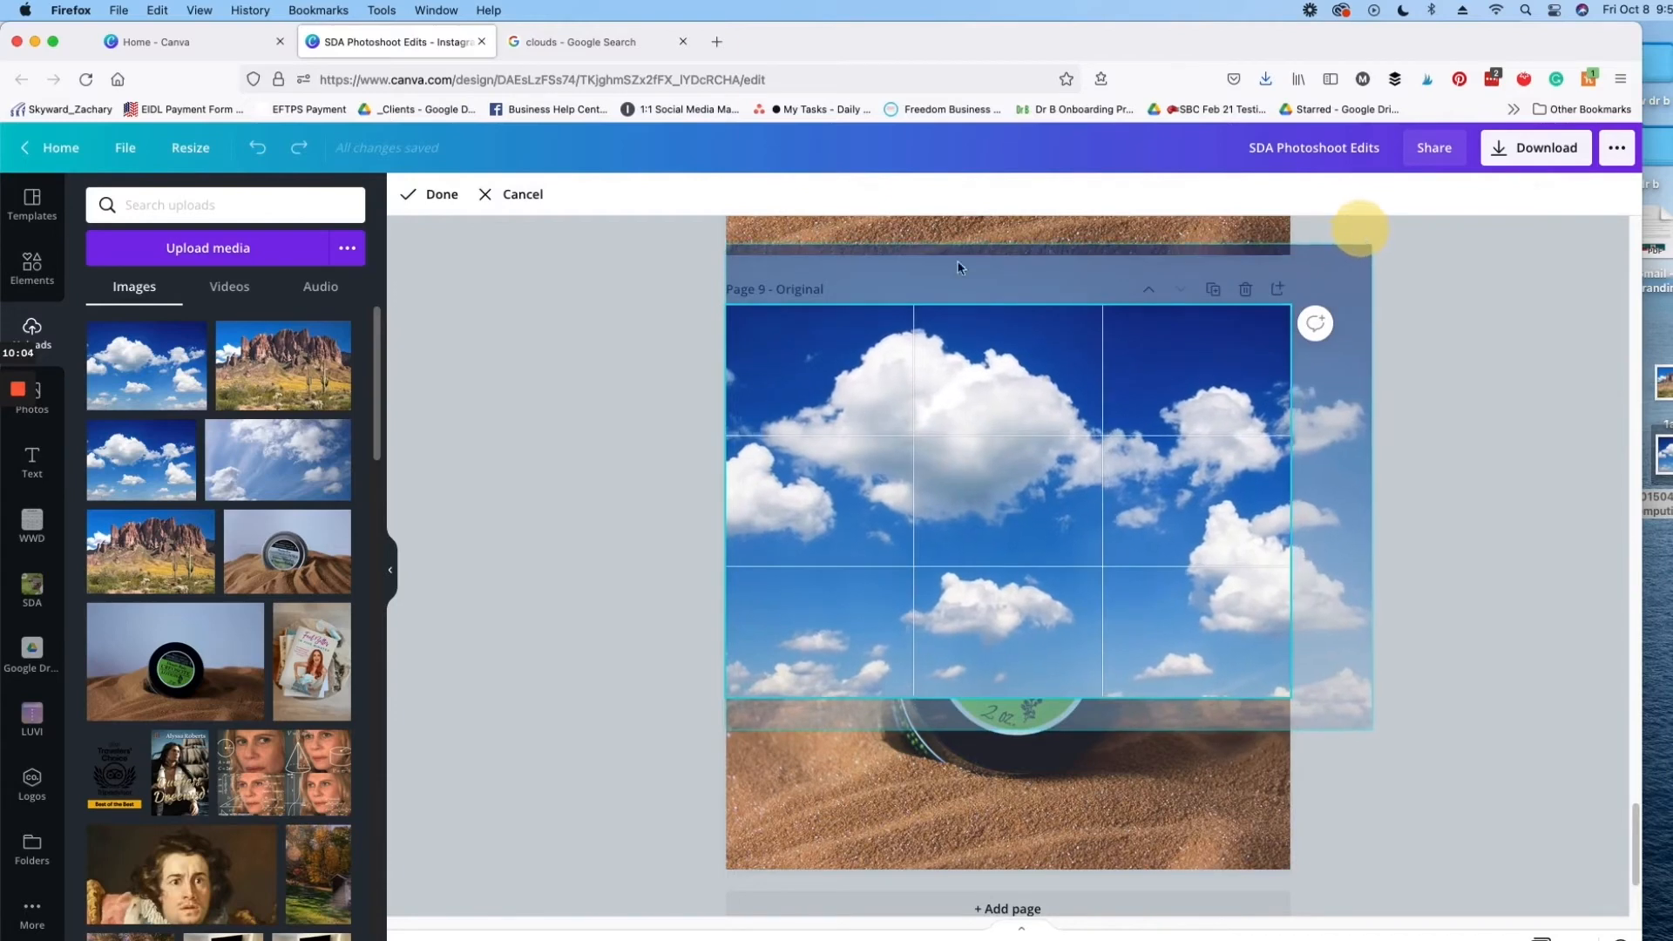
{"action": "left_click", "coordinate": [431, 194]}
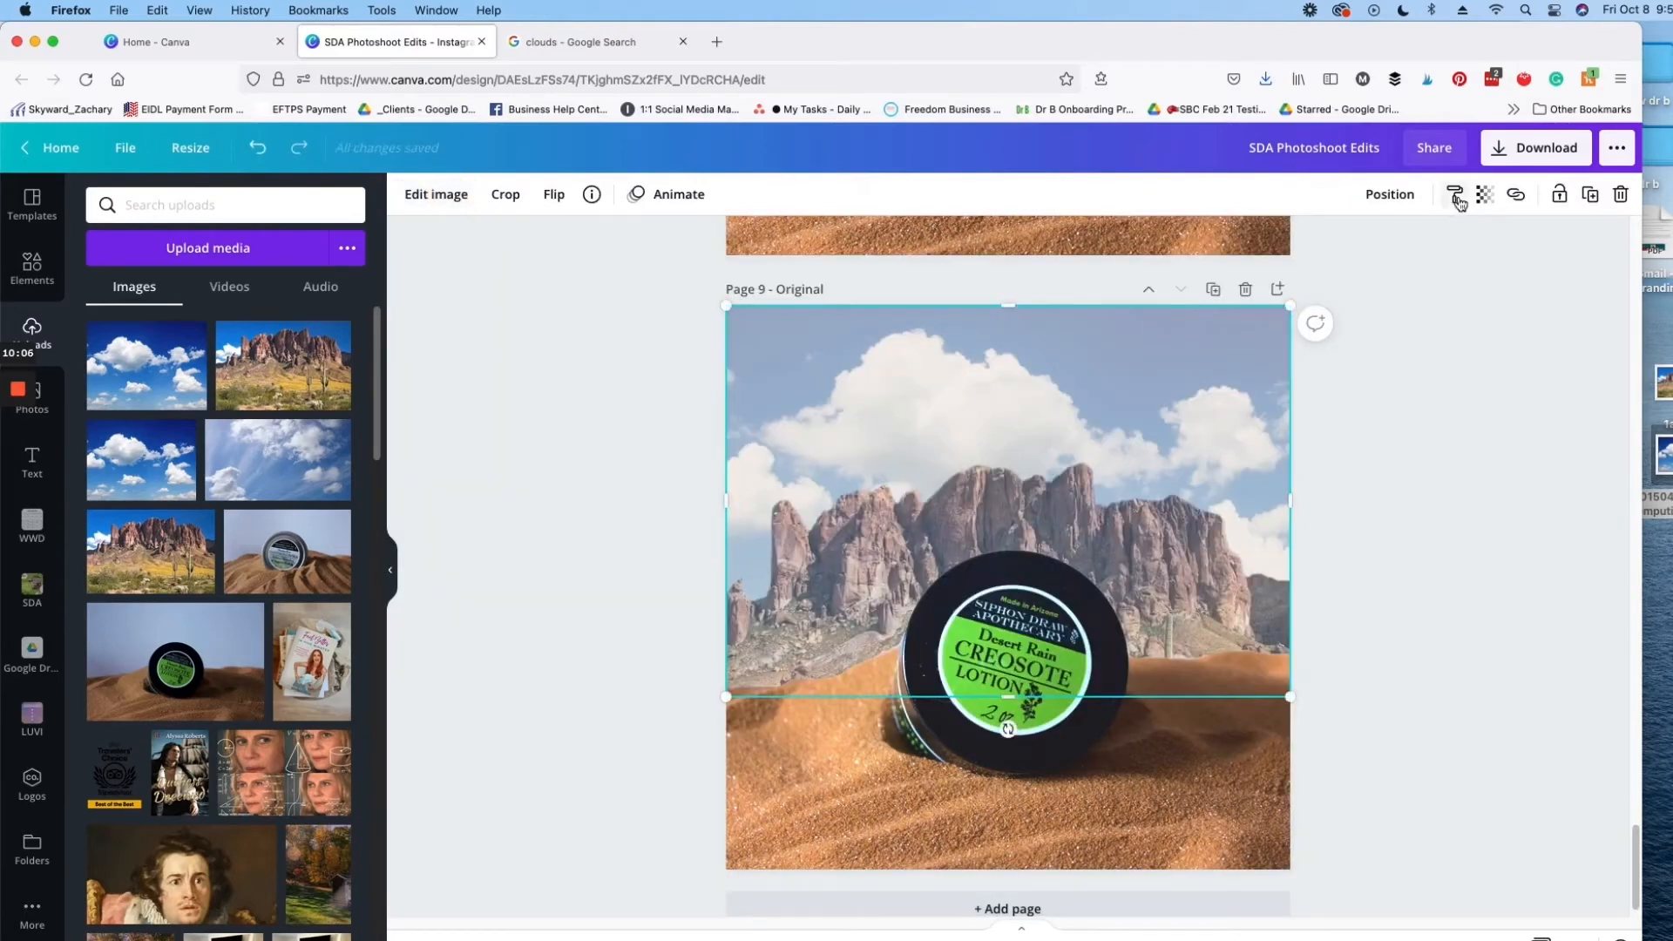
Step: Lower the cloud image's transparency value to about 12
{"action": "left_click", "coordinate": [1486, 198]}
{"action": "mouse_move", "coordinate": [1349, 253]}
{"action": "left_mouse_down"}
{"action": "mouse_move", "coordinate": [1325, 264]}
{"action": "mouse_move", "coordinate": [1359, 263]}
{"action": "mouse_move", "coordinate": [1330, 271]}
{"action": "left_mouse_up"}
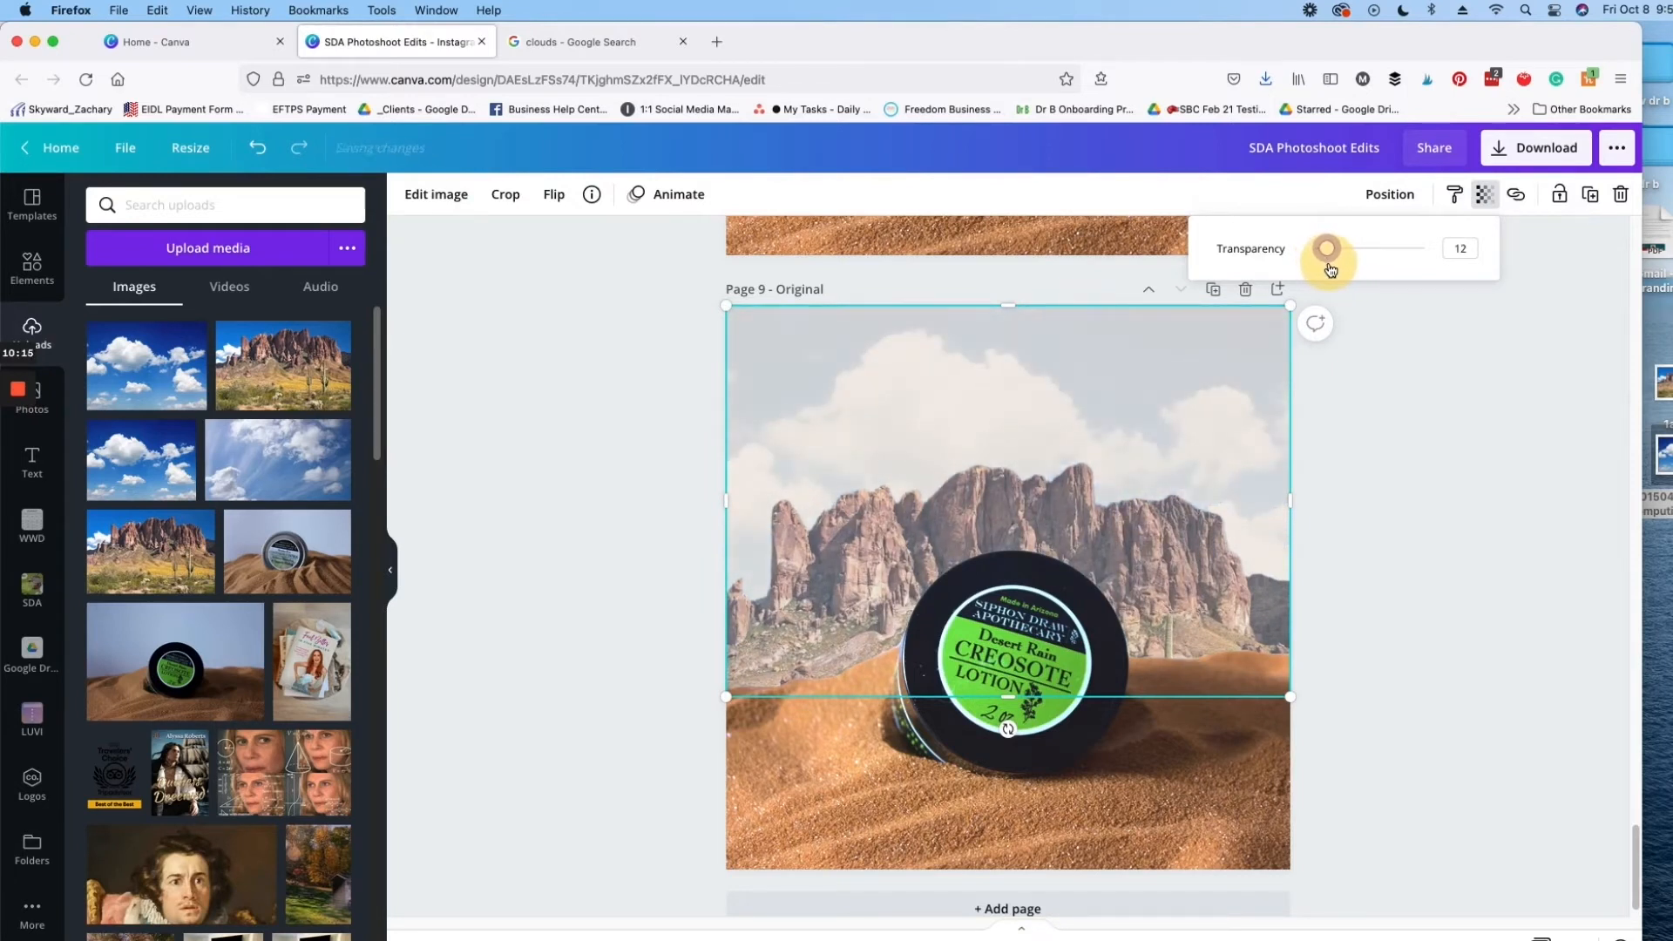
{"action": "left_click", "coordinate": [1488, 362]}
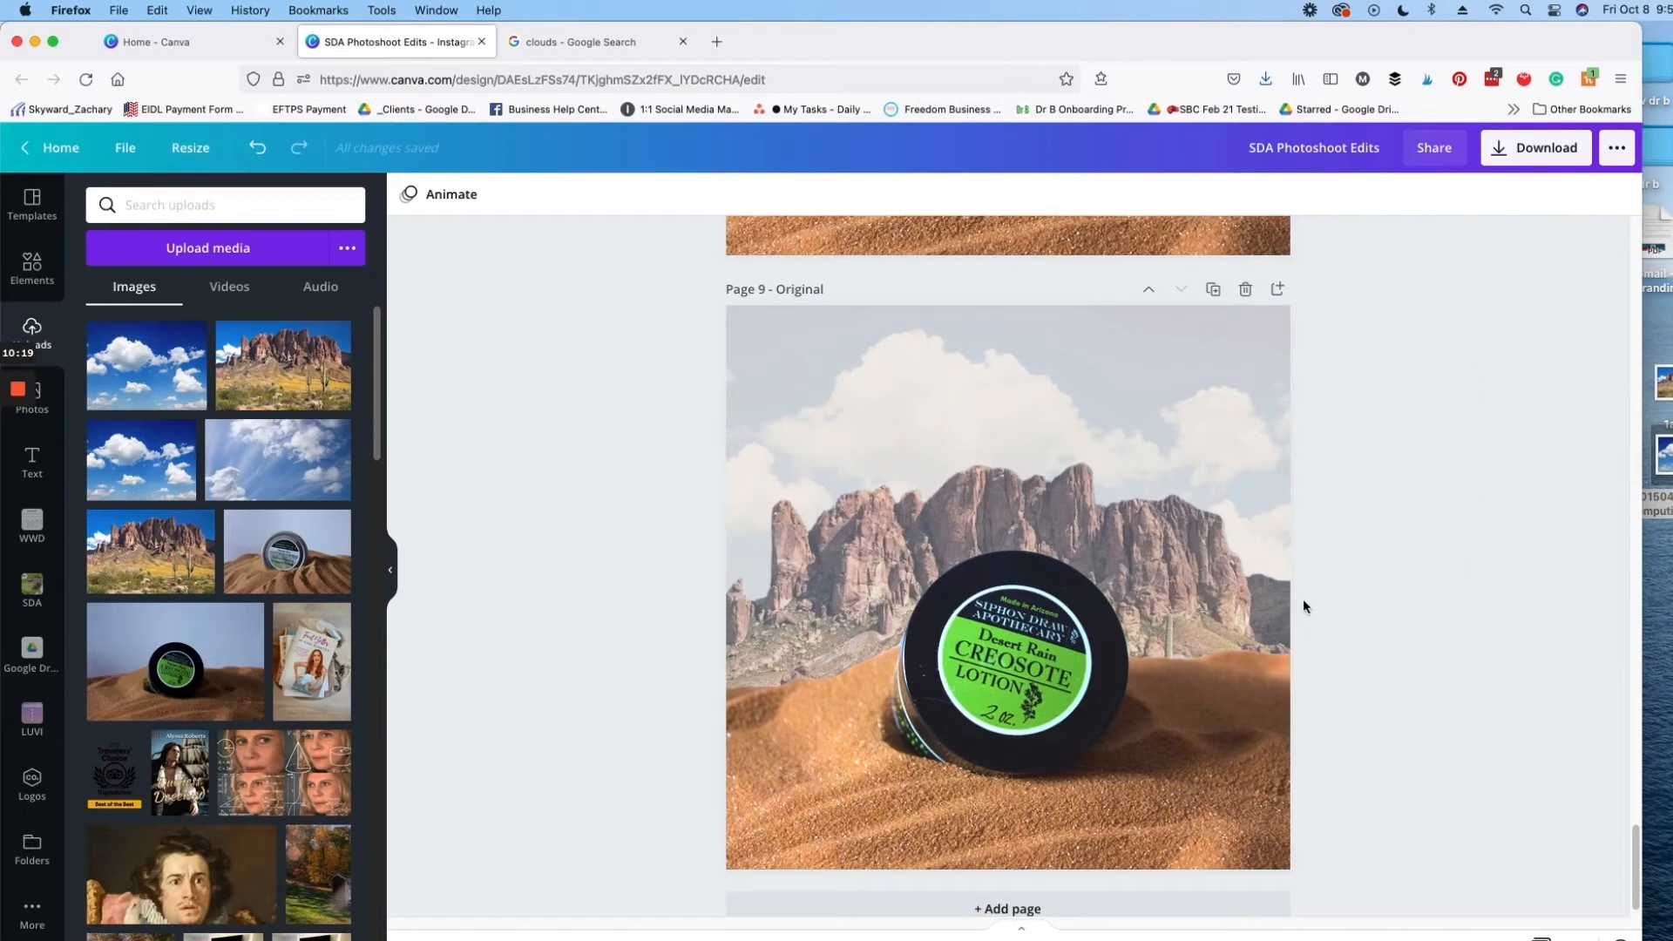
Step: Lower the transparency value of the selected mountain layer to about 22
{"action": "left_click", "coordinate": [1063, 491]}
{"action": "left_click", "coordinate": [1483, 193]}
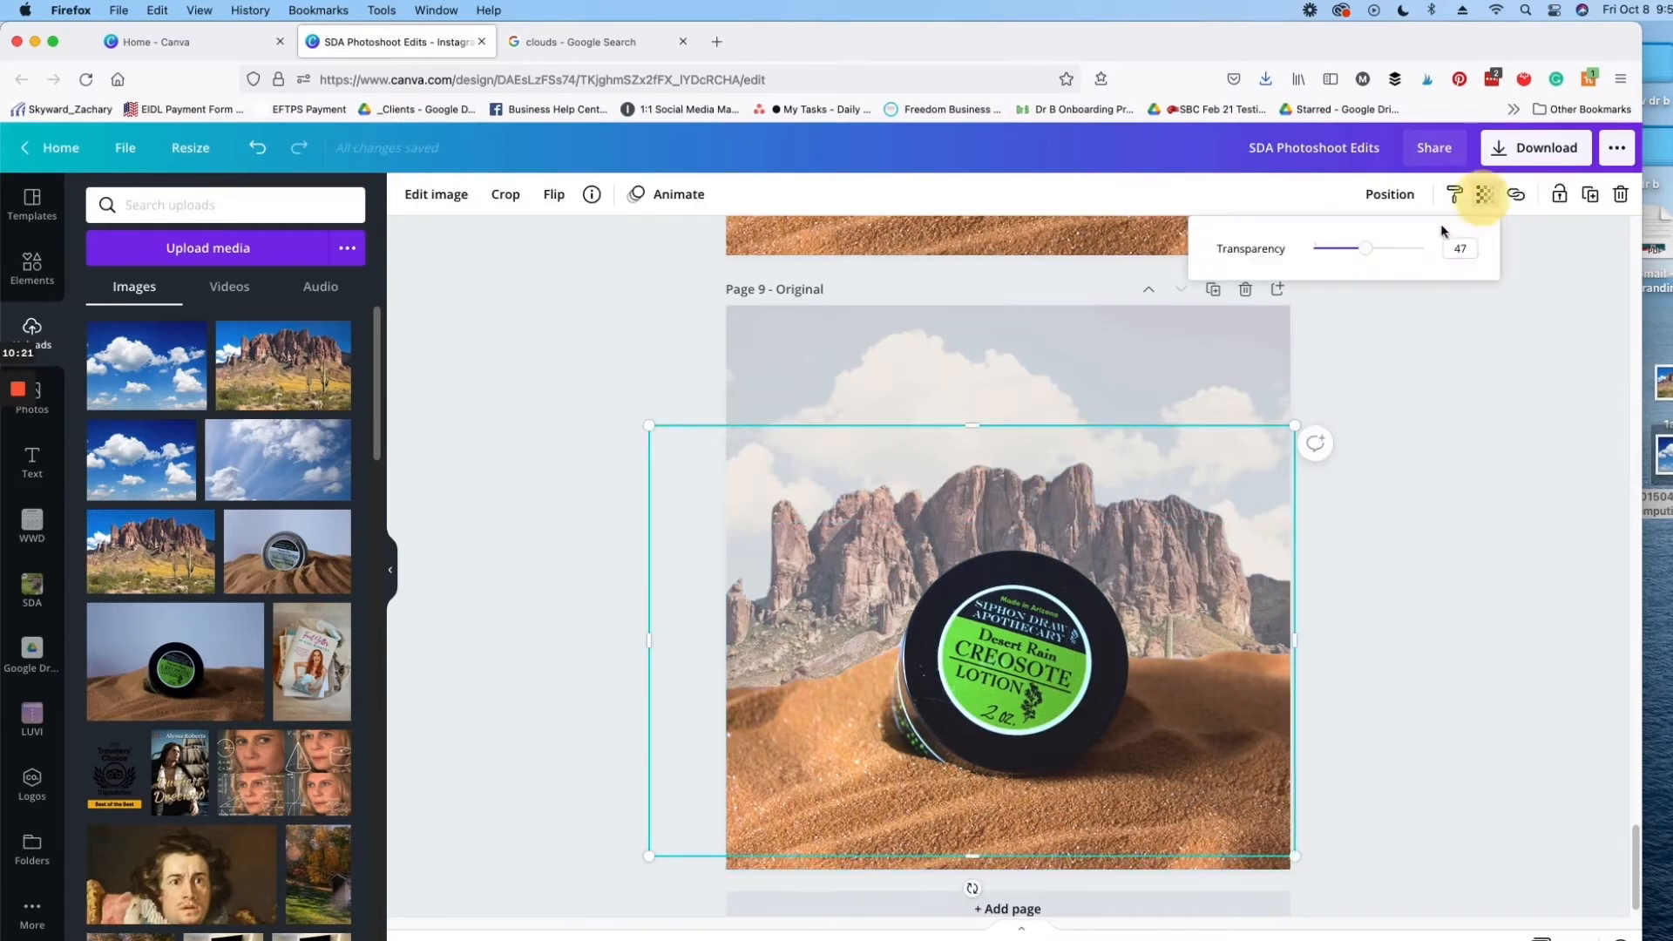
{"action": "left_click_drag", "start_coordinate": [1364, 252], "coordinate": [1351, 254]}
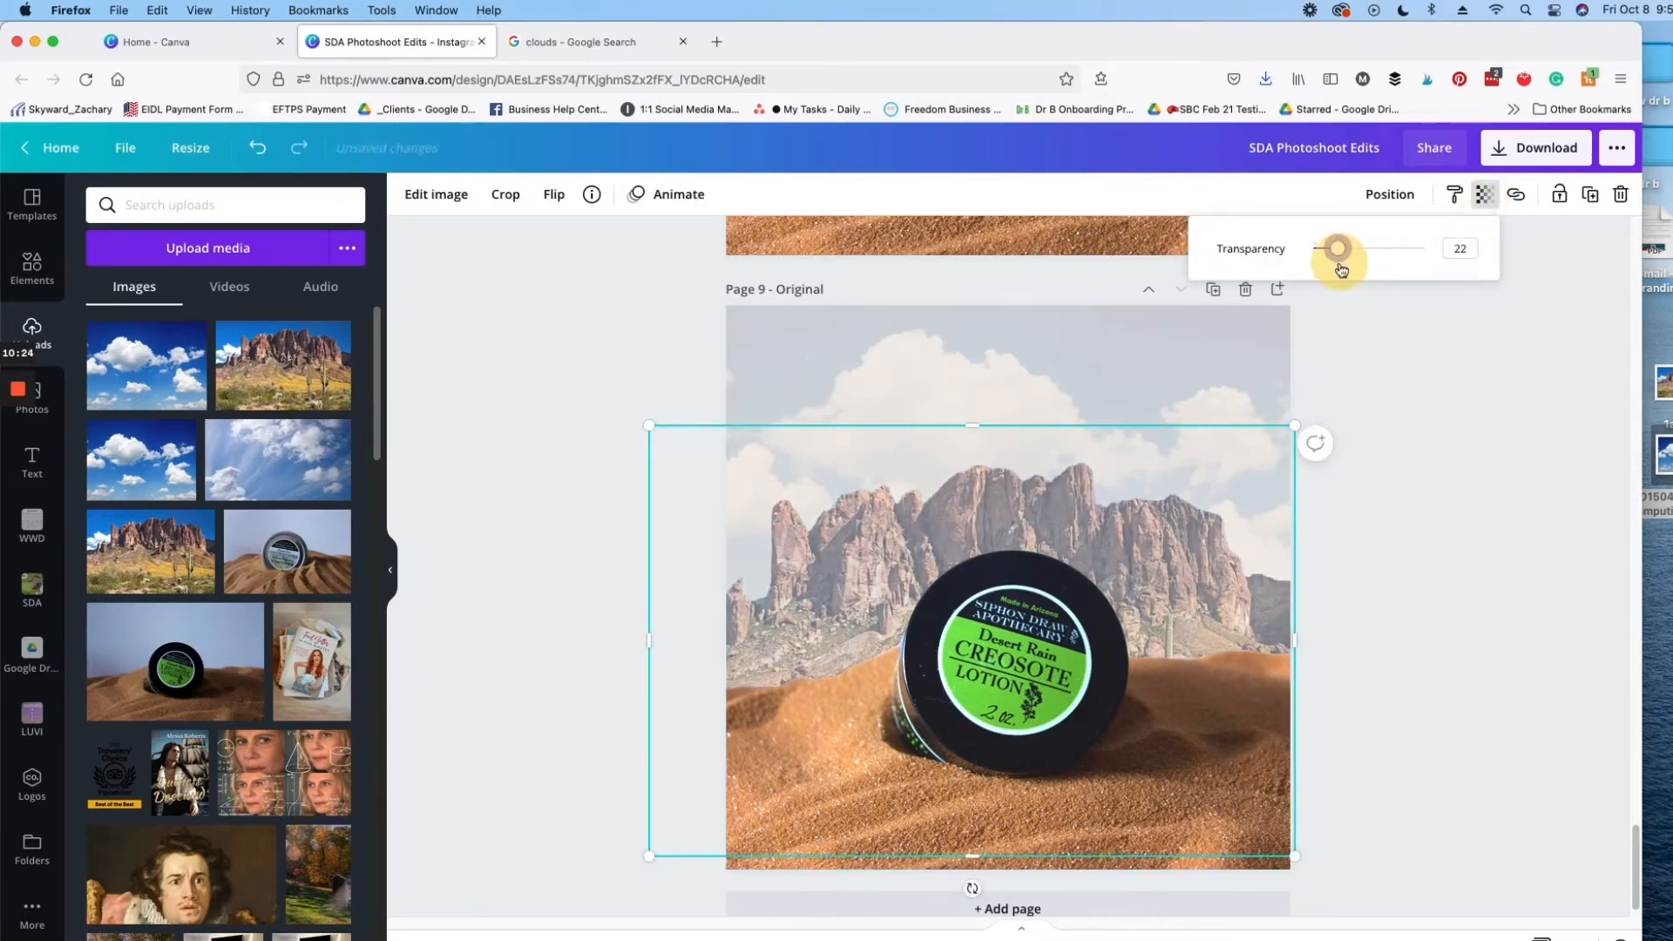
{"action": "left_click", "coordinate": [1491, 370]}
{"action": "left_click", "coordinate": [1450, 531]}
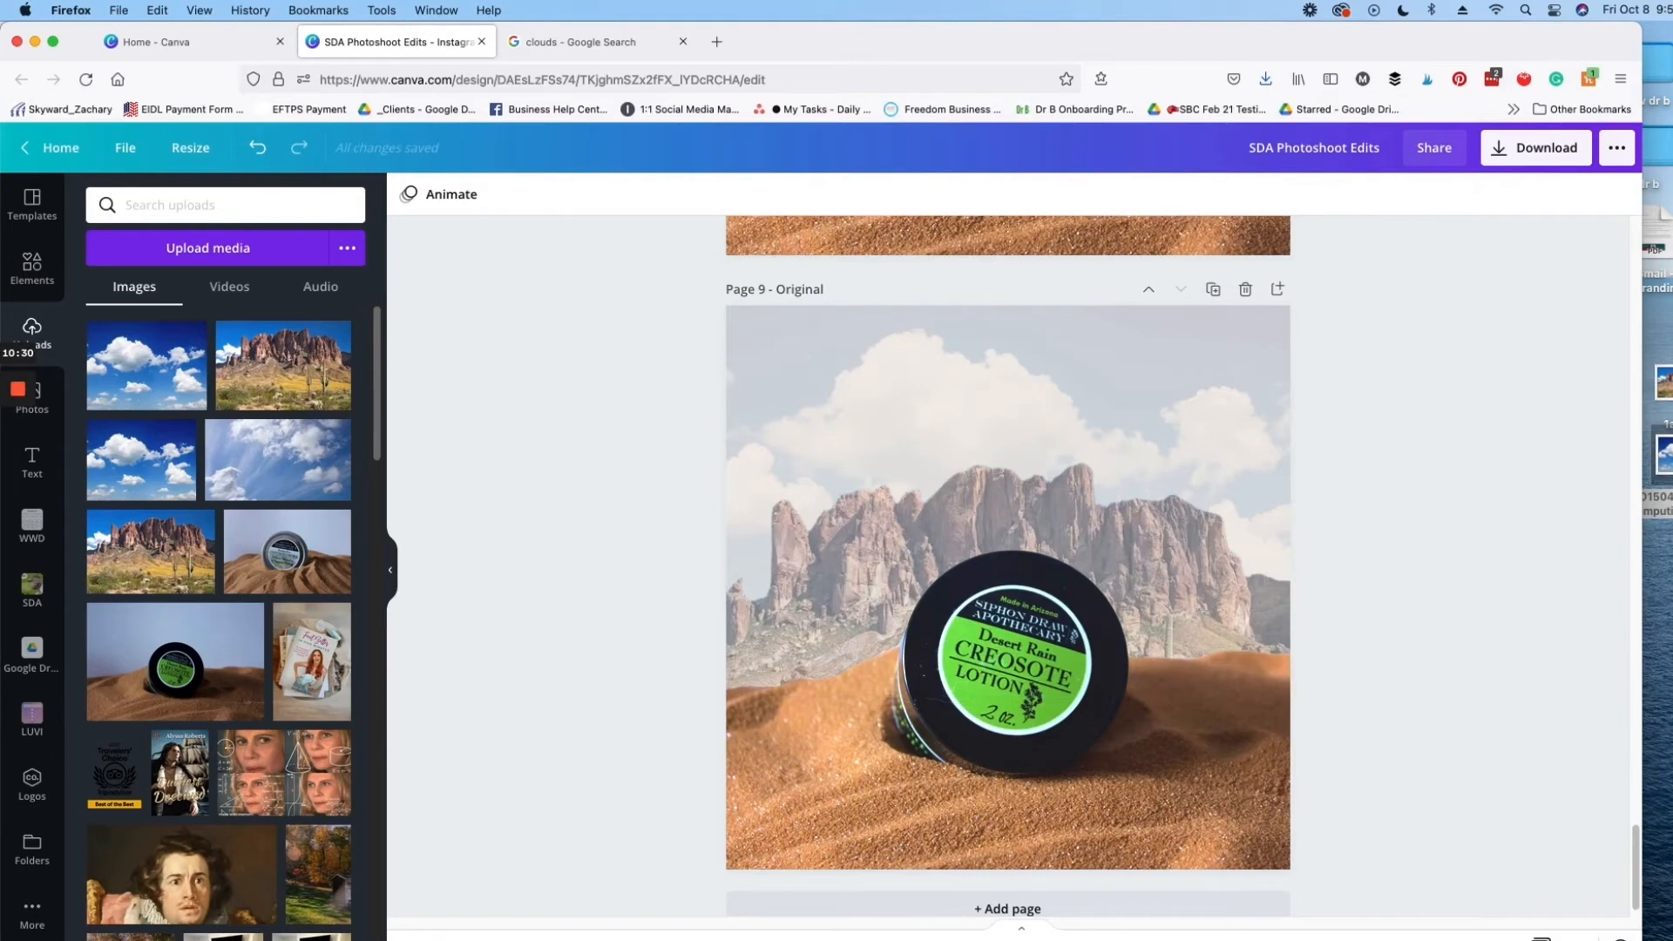
{"action": "left_click", "coordinate": [125, 148]}
{"action": "left_click", "coordinate": [138, 484]}
Step: On page 8, search the elements for "saguro cactus" and add the photo of a tall cactus against a blue sky
{"action": "scroll", "coordinate": [1333, 569], "scroll_direction": "up", "scroll_amount": 7}
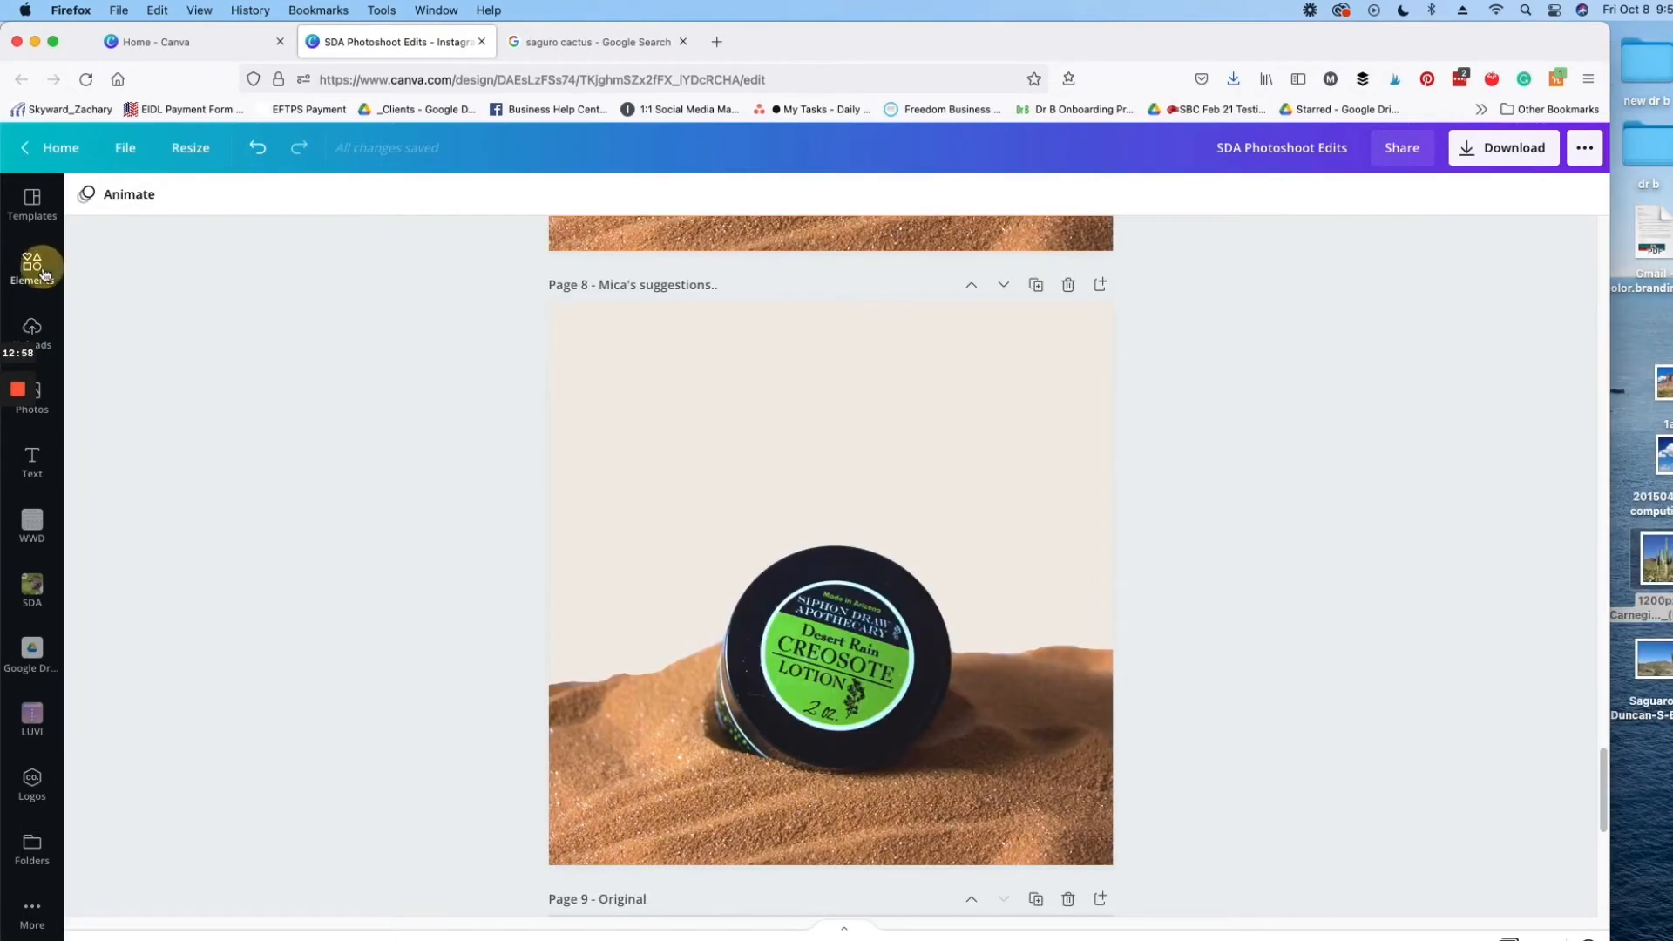
{"action": "left_click", "coordinate": [224, 206]}
{"action": "key", "text": "super+a"}
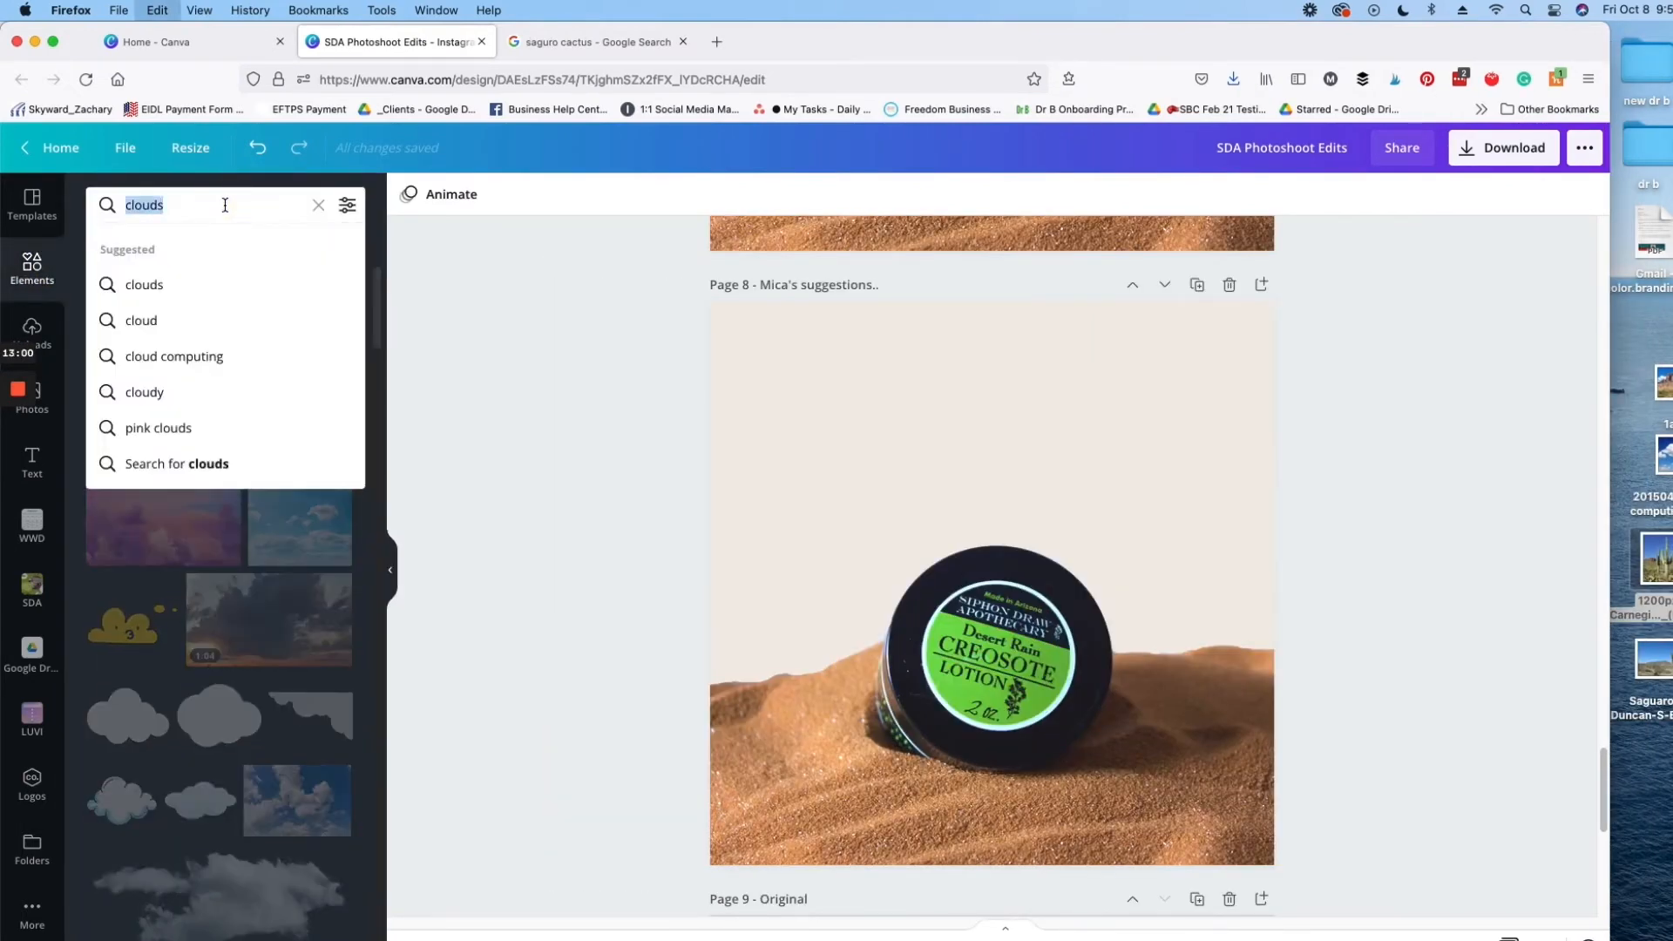
{"action": "type", "text": "saguro"}
{"action": "key", "text": "Down"}
{"action": "key", "text": "Return"}
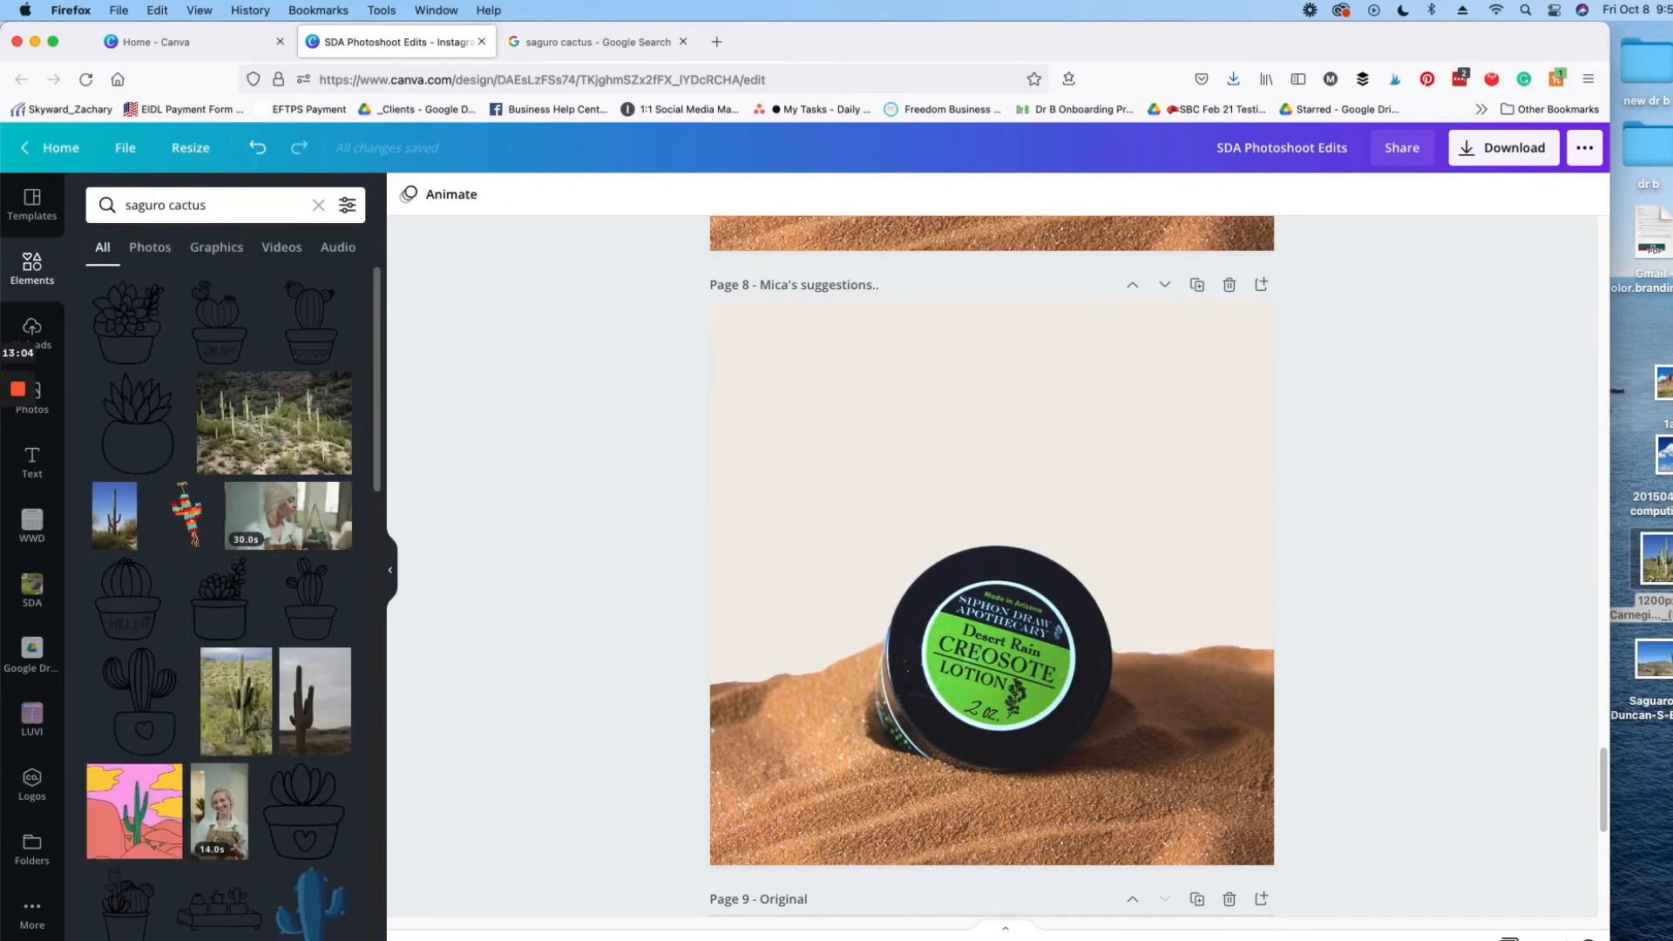
{"action": "left_click", "coordinate": [115, 514]}
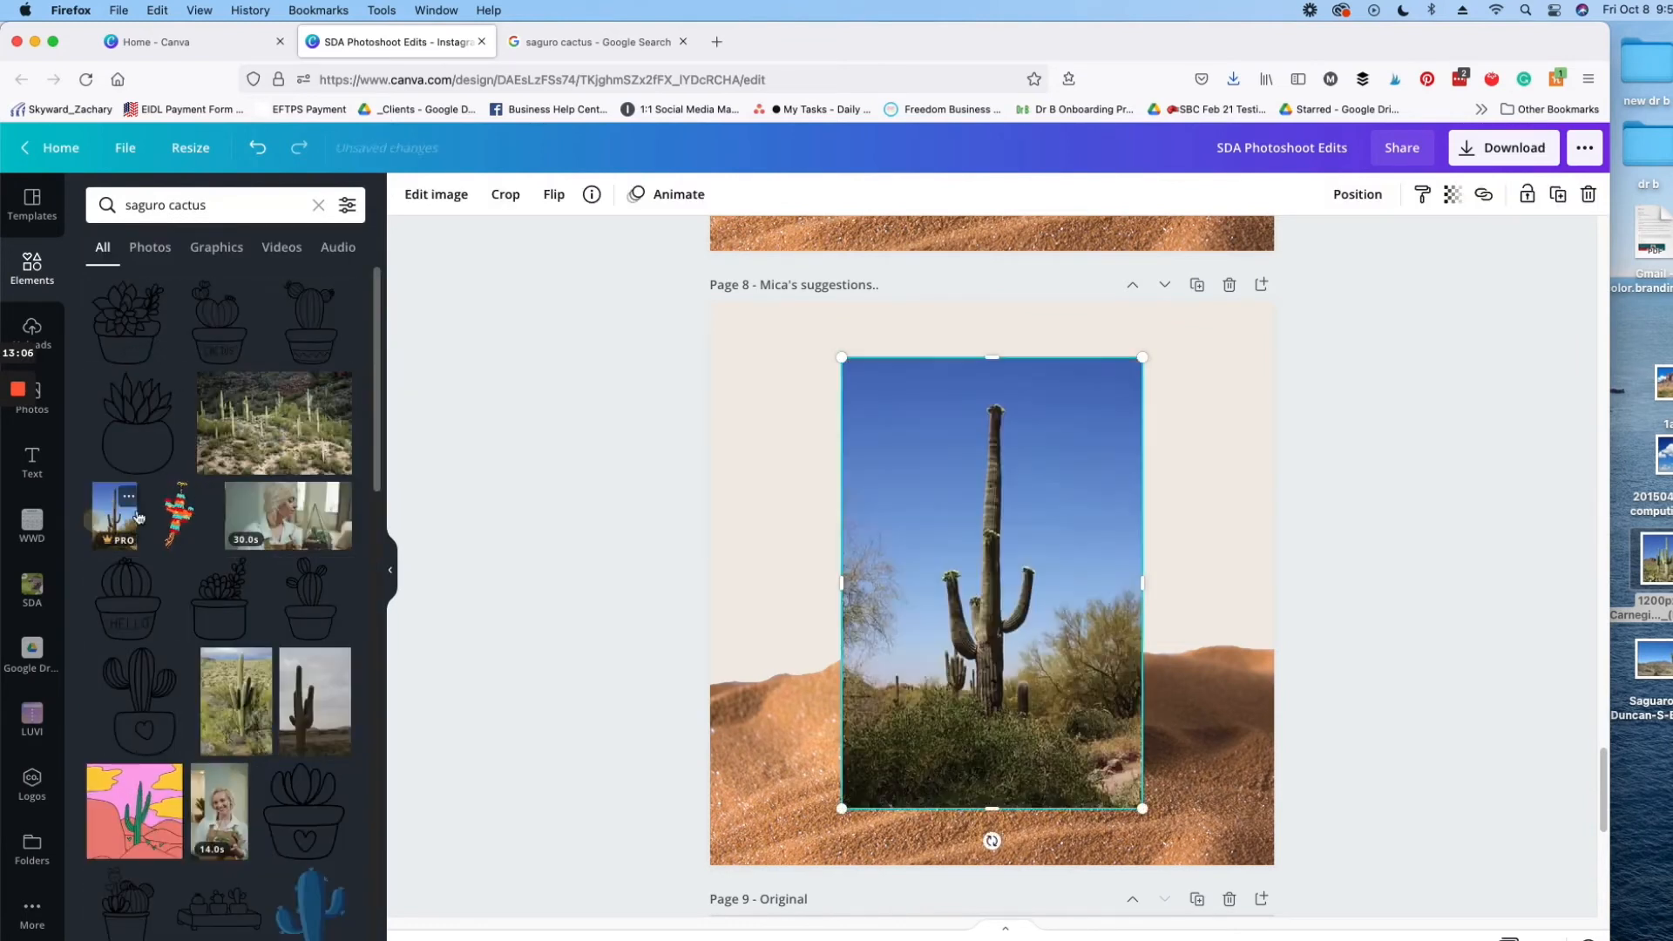
Step: Remove the background from the tall cactus photo with the Background Remover and apply the change
{"action": "left_click", "coordinate": [436, 194]}
{"action": "left_click", "coordinate": [148, 375]}
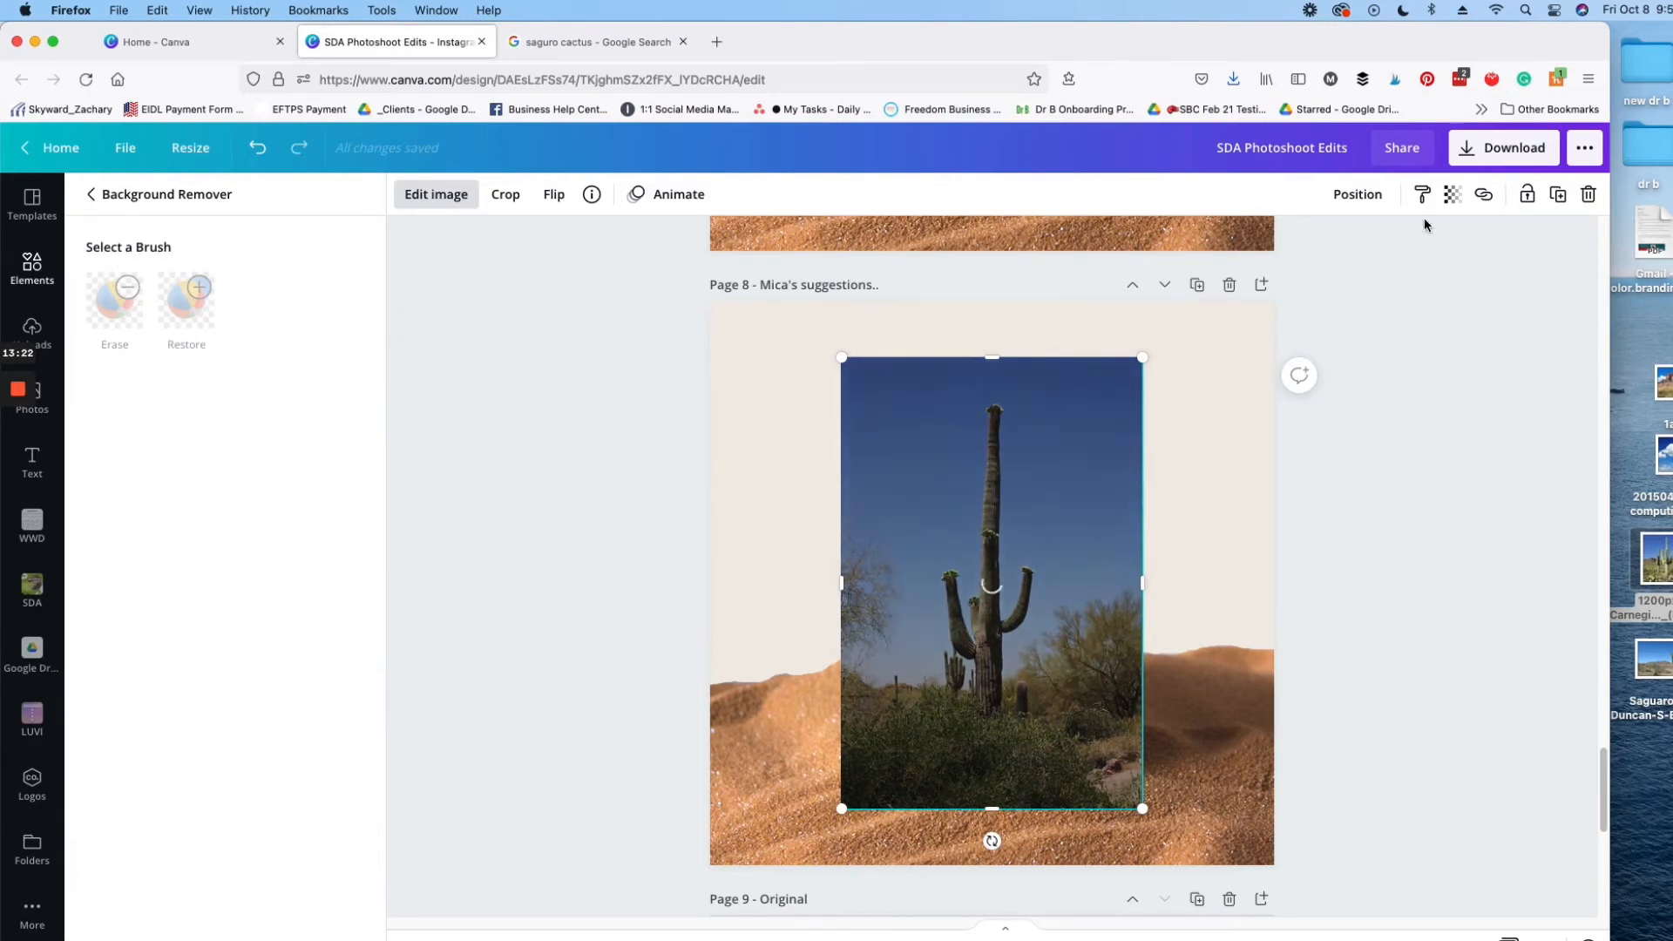
{"action": "left_click", "coordinate": [1622, 11]}
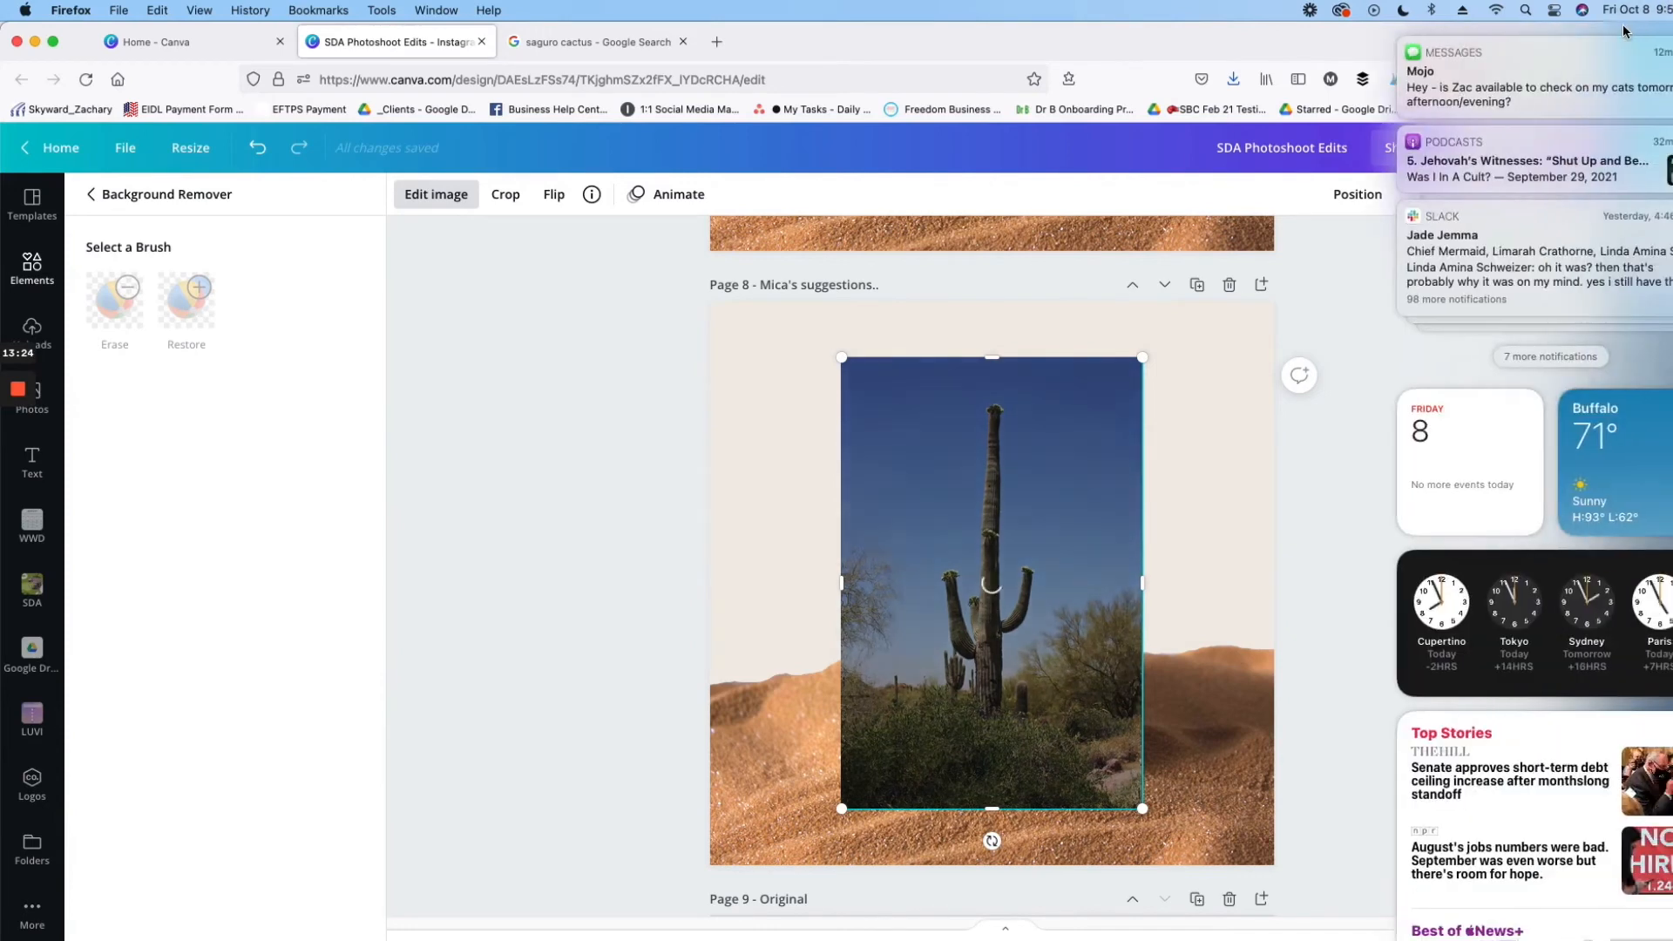
{"action": "left_click", "coordinate": [1336, 42]}
{"action": "left_click_drag", "start_coordinate": [1610, 31], "coordinate": [1672, 31]}
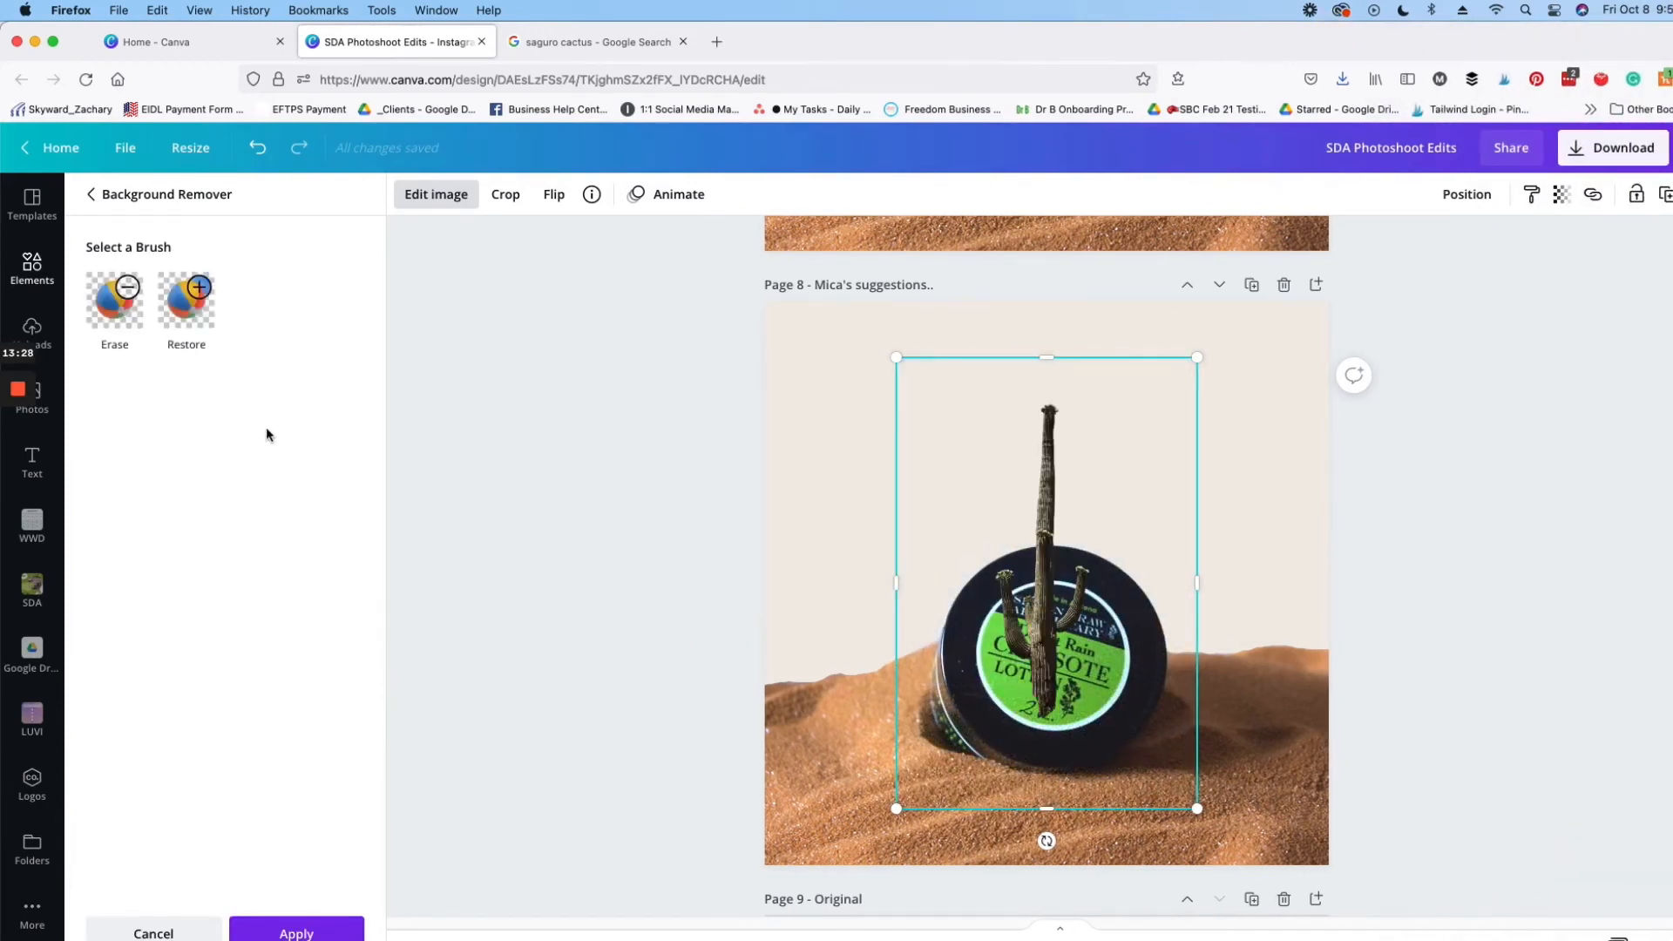
{"action": "left_click", "coordinate": [301, 930]}
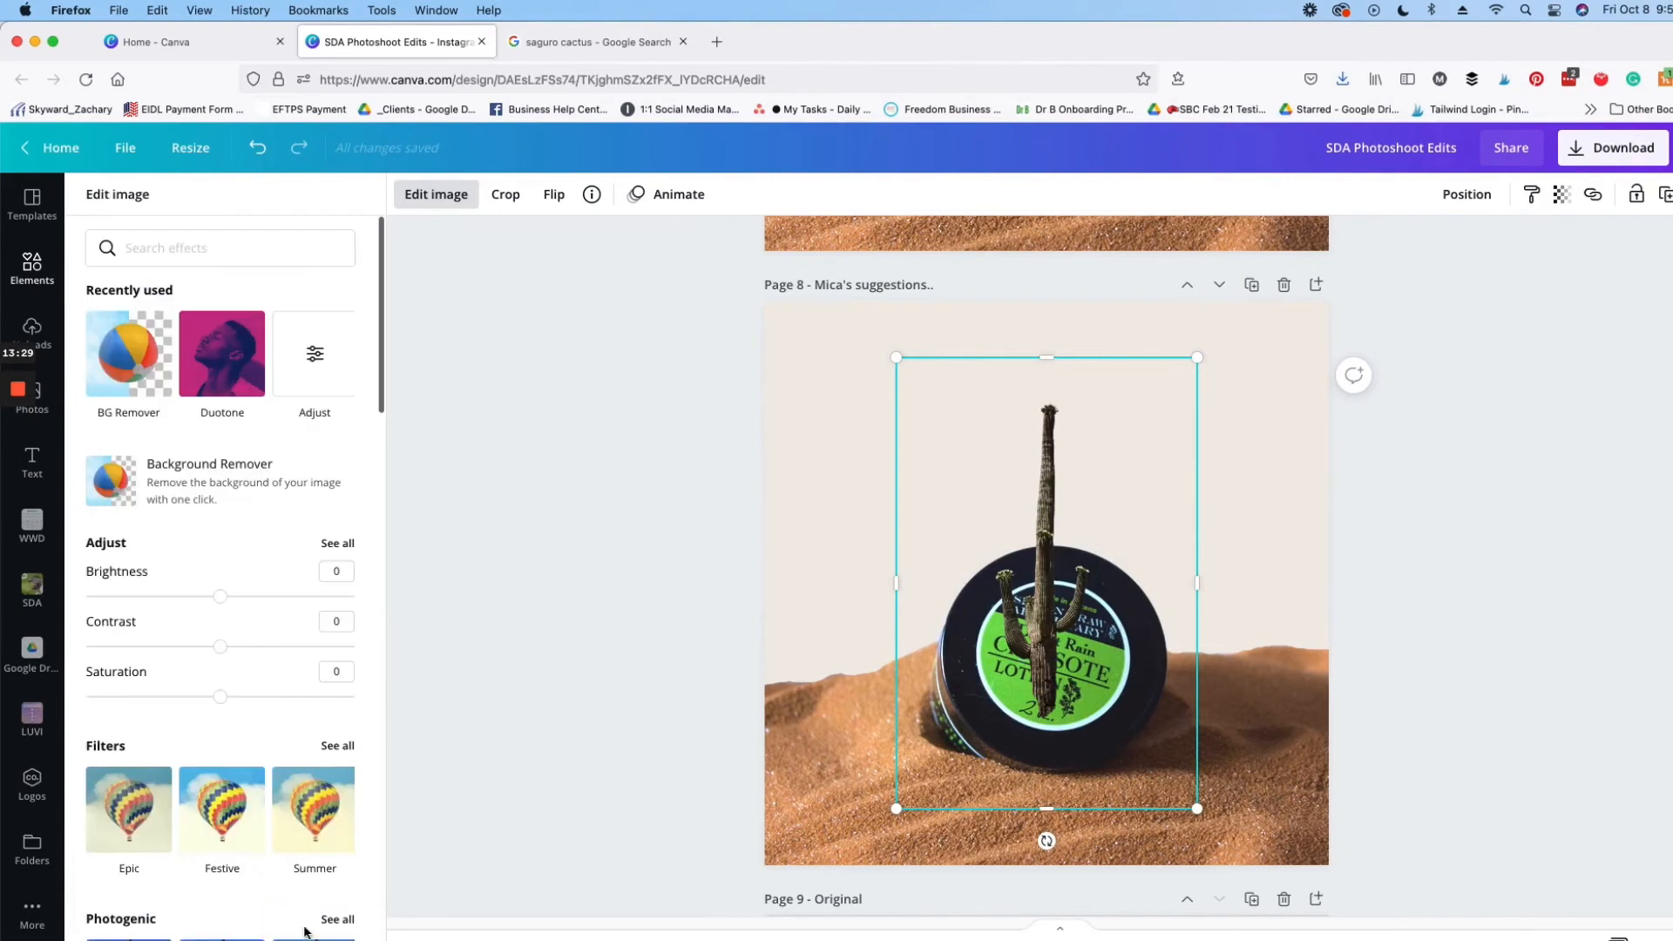
Step: Repeat the "saguro cactus" search, add the photo of the green multi-armed cactus among desert brush, and remove its background
{"action": "left_click", "coordinate": [32, 265]}
{"action": "left_click", "coordinate": [243, 200]}
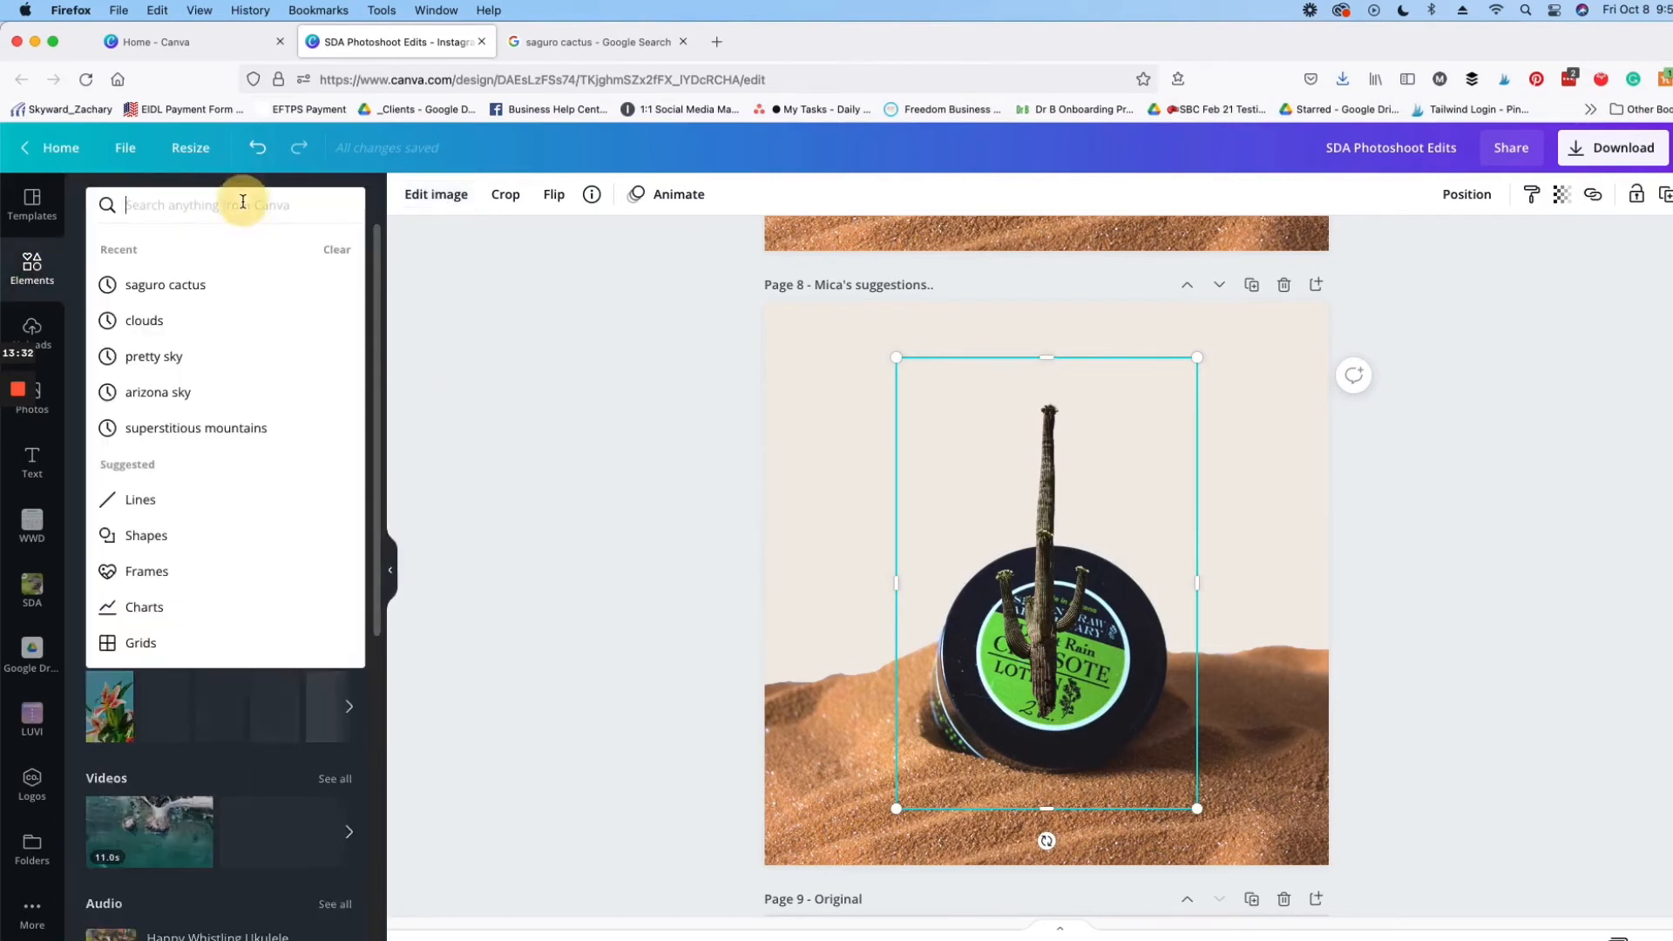
{"action": "left_click", "coordinate": [175, 290]}
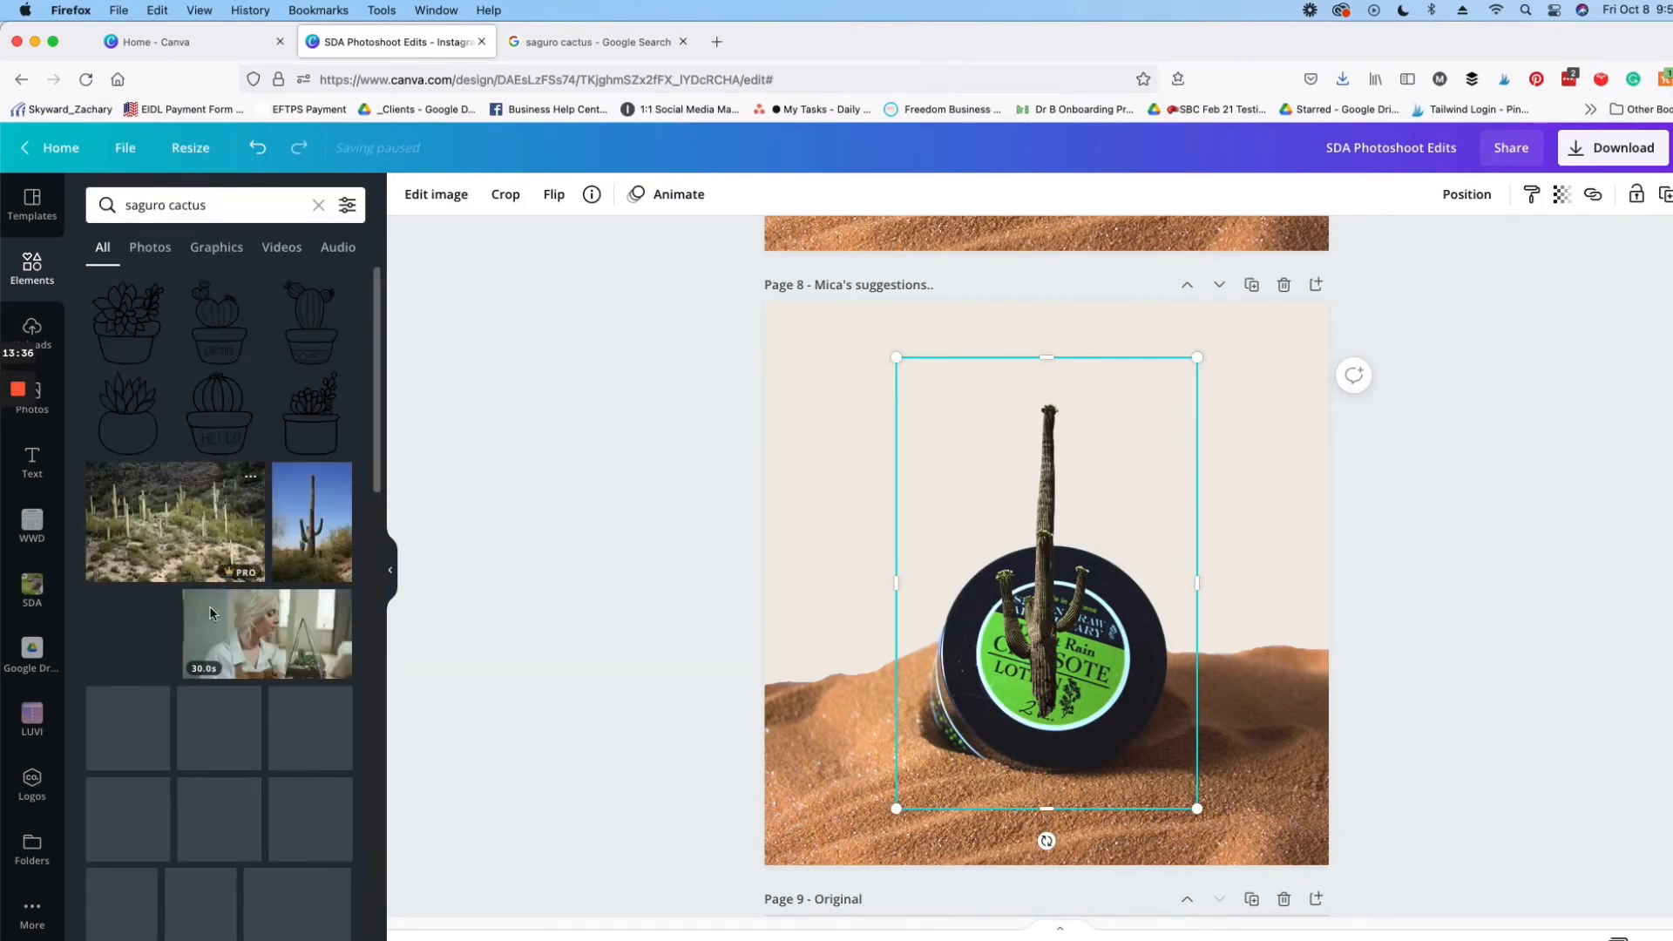
{"action": "scroll", "coordinate": [221, 668], "scroll_direction": "down", "scroll_amount": 10}
{"action": "scroll", "coordinate": [221, 668], "scroll_direction": "up", "scroll_amount": 10}
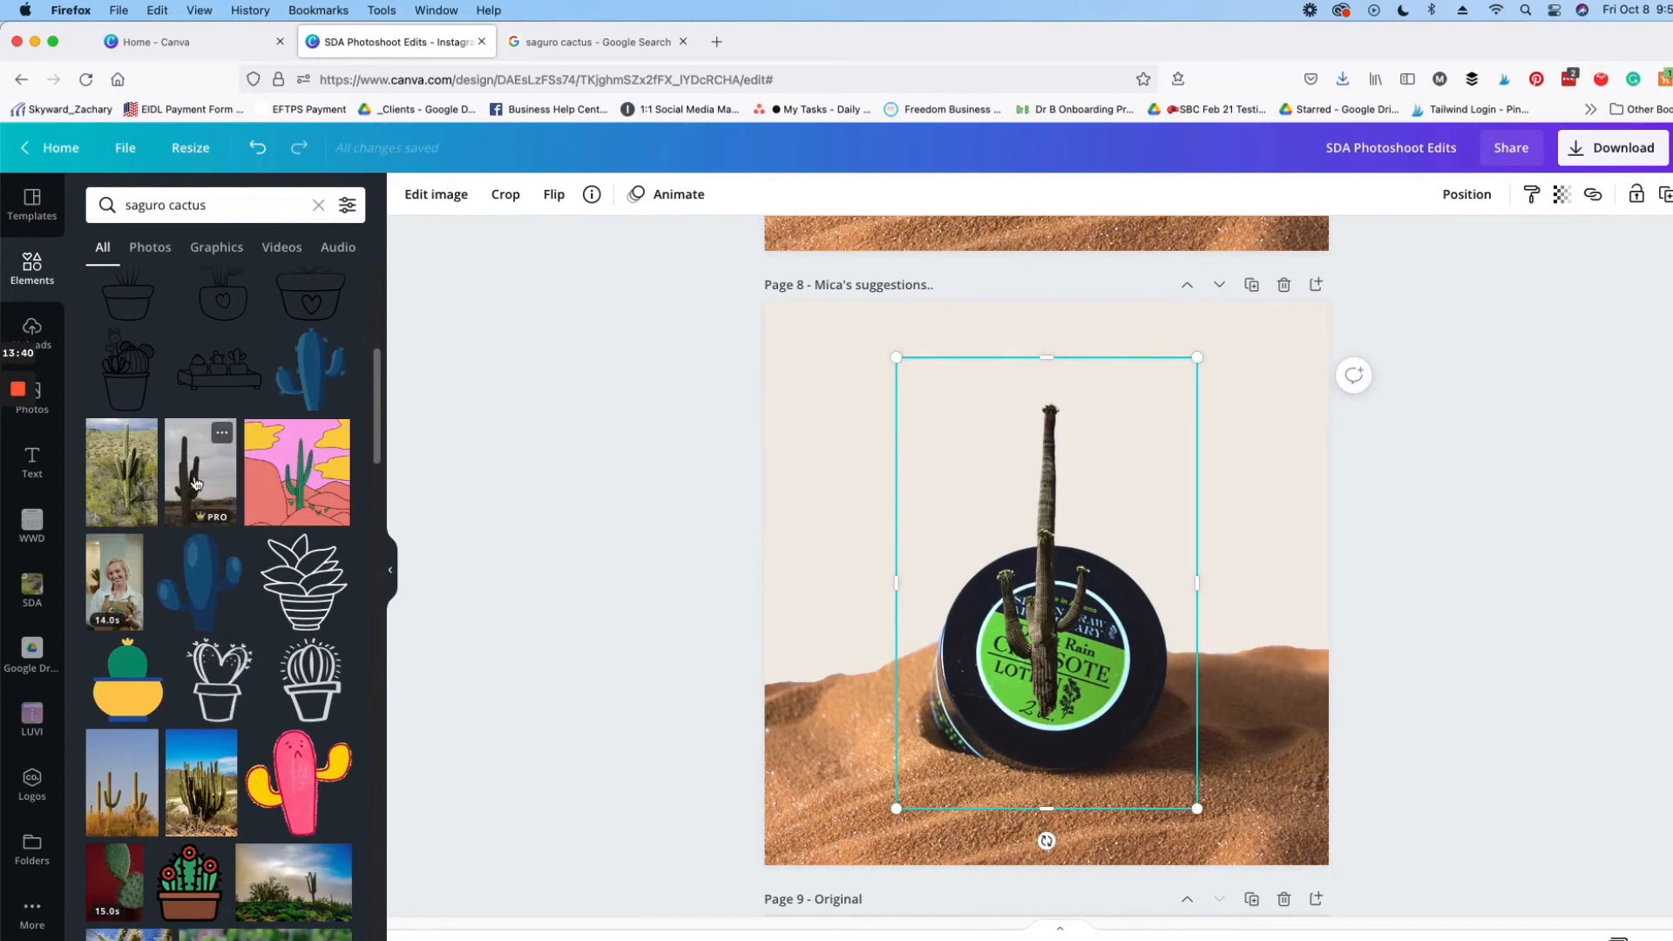
{"action": "left_click", "coordinate": [122, 471]}
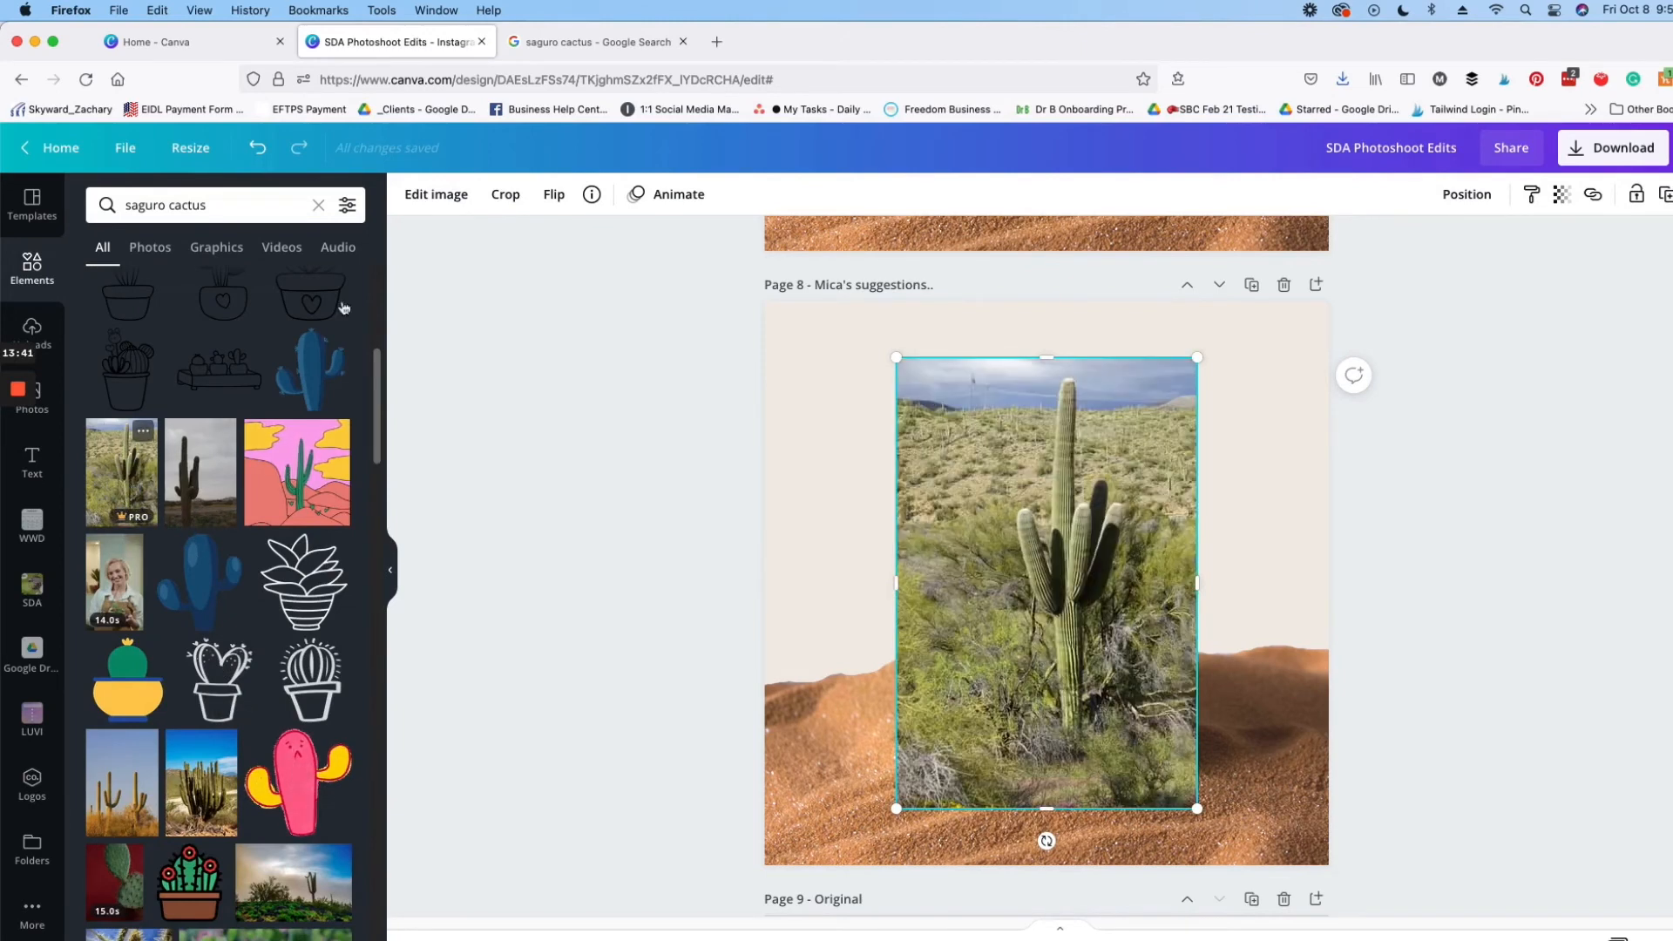
{"action": "left_click", "coordinate": [439, 194]}
{"action": "left_click", "coordinate": [150, 352]}
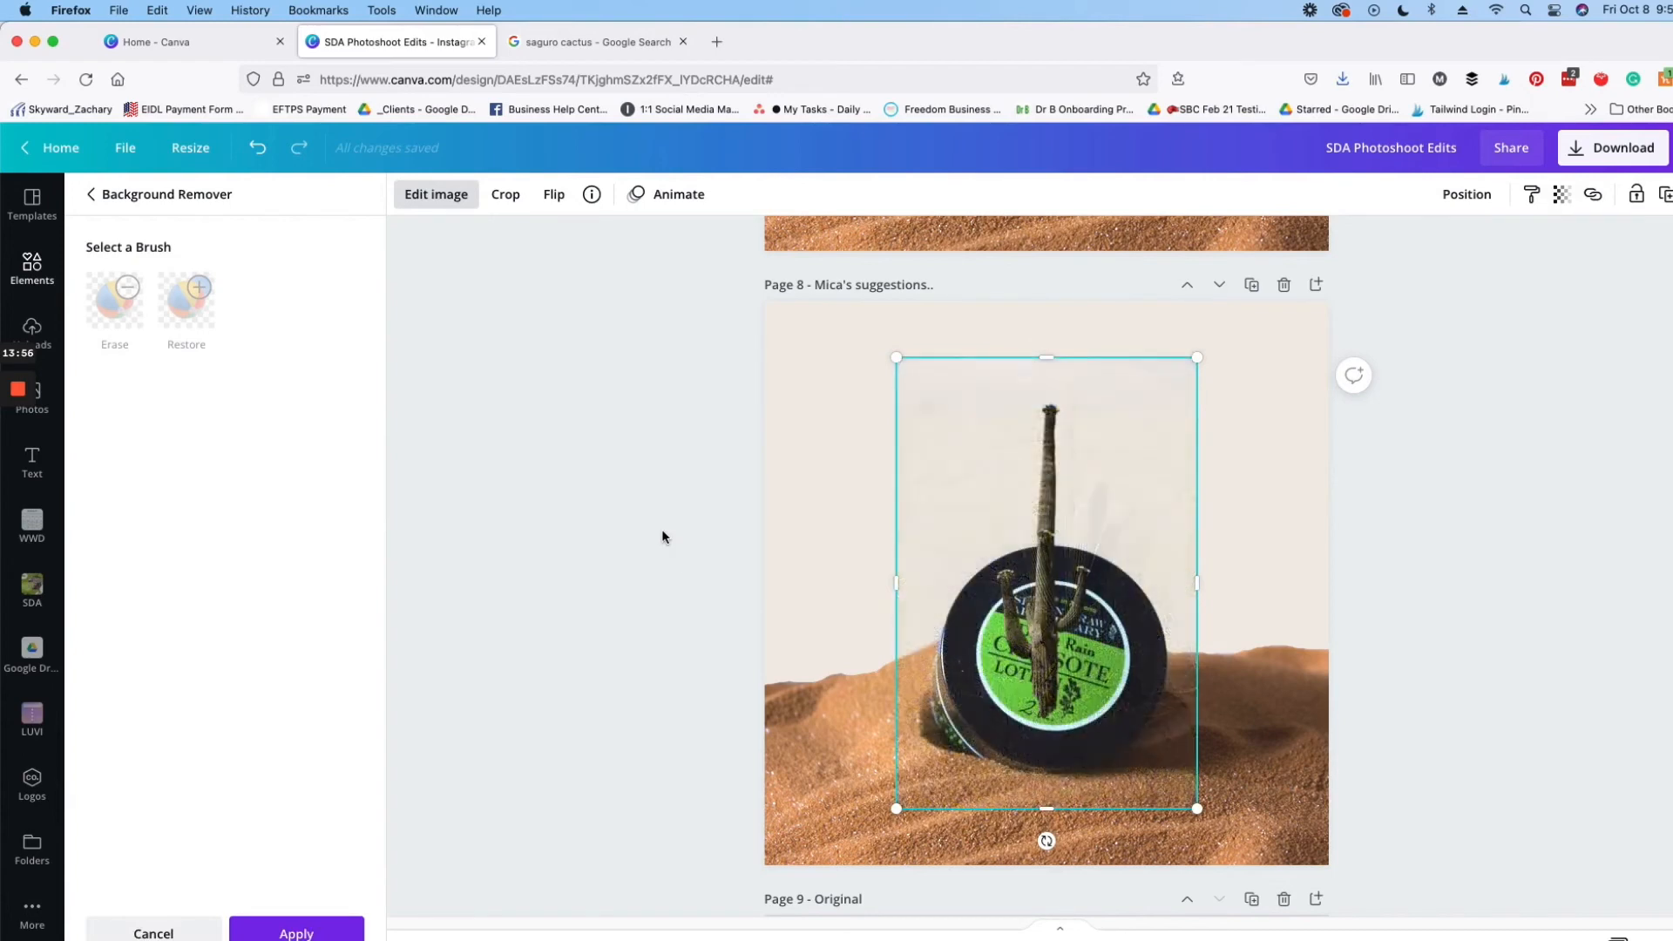
Step: Shrink the green cactus cutout and place it on the dune to the left of the jar
{"action": "left_click_drag", "start_coordinate": [918, 579], "coordinate": [867, 513]}
{"action": "left_click_drag", "start_coordinate": [880, 442], "coordinate": [939, 403]}
{"action": "left_click_drag", "start_coordinate": [849, 558], "coordinate": [907, 536]}
{"action": "left_click_drag", "start_coordinate": [752, 379], "coordinate": [792, 447]}
{"action": "left_click_drag", "start_coordinate": [911, 577], "coordinate": [870, 578]}
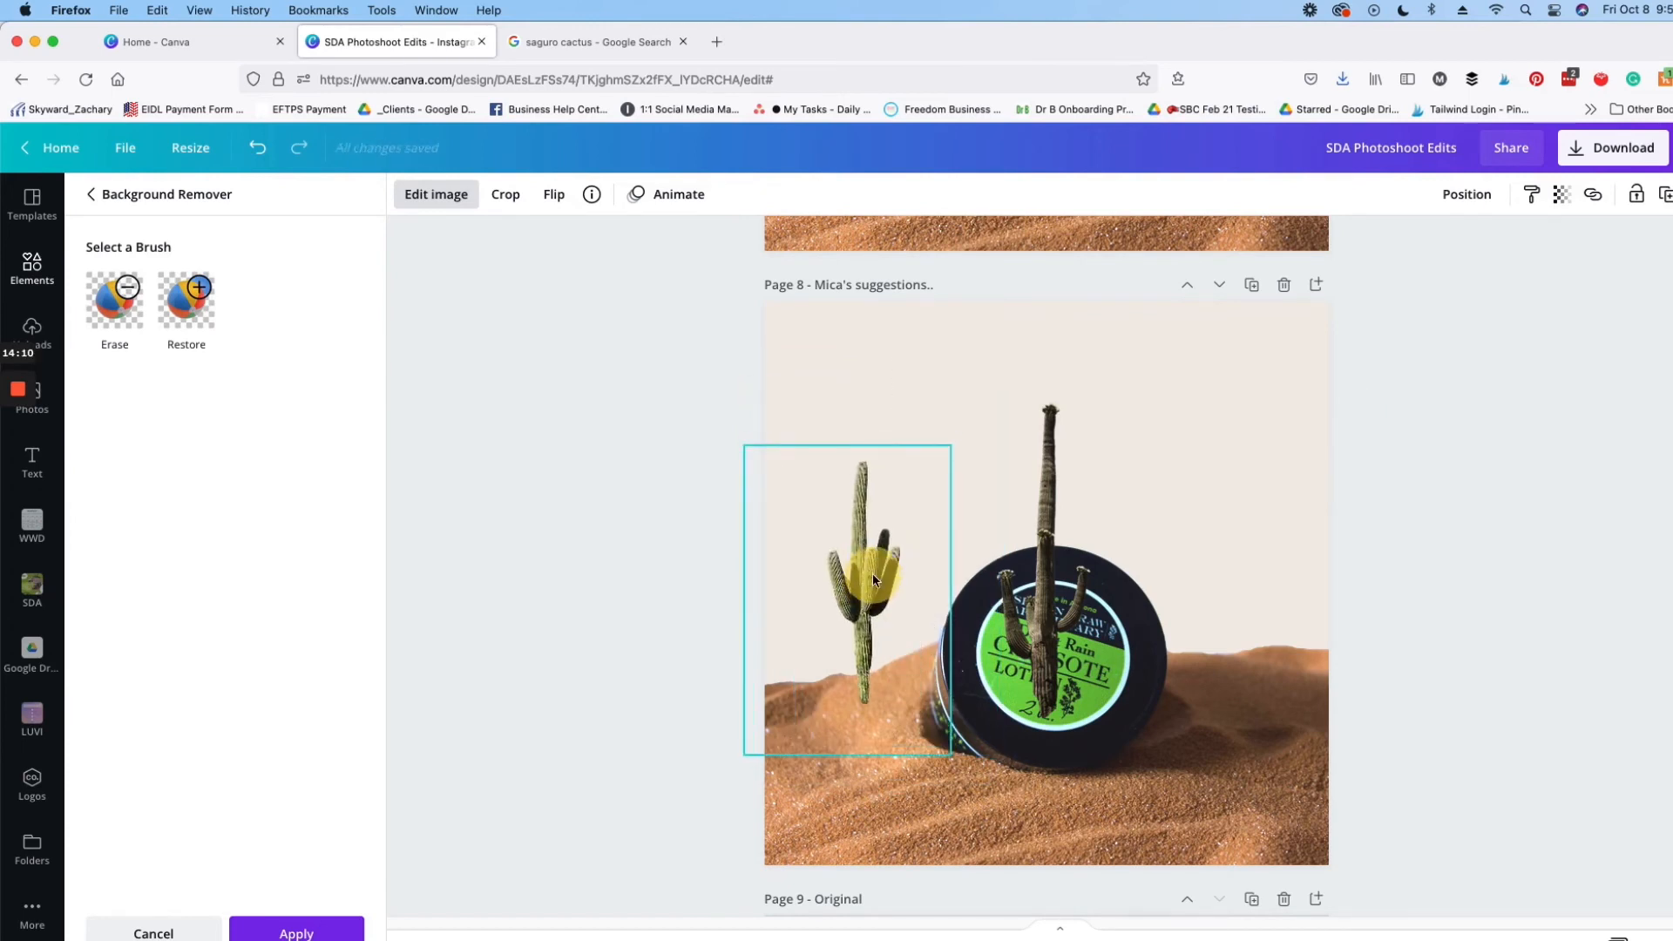
{"action": "left_click", "coordinate": [1495, 617]}
Step: Move the dark tall cactus off the jar onto the dune to its right and shrink it
{"action": "left_click_drag", "start_coordinate": [1076, 589], "coordinate": [1228, 562]}
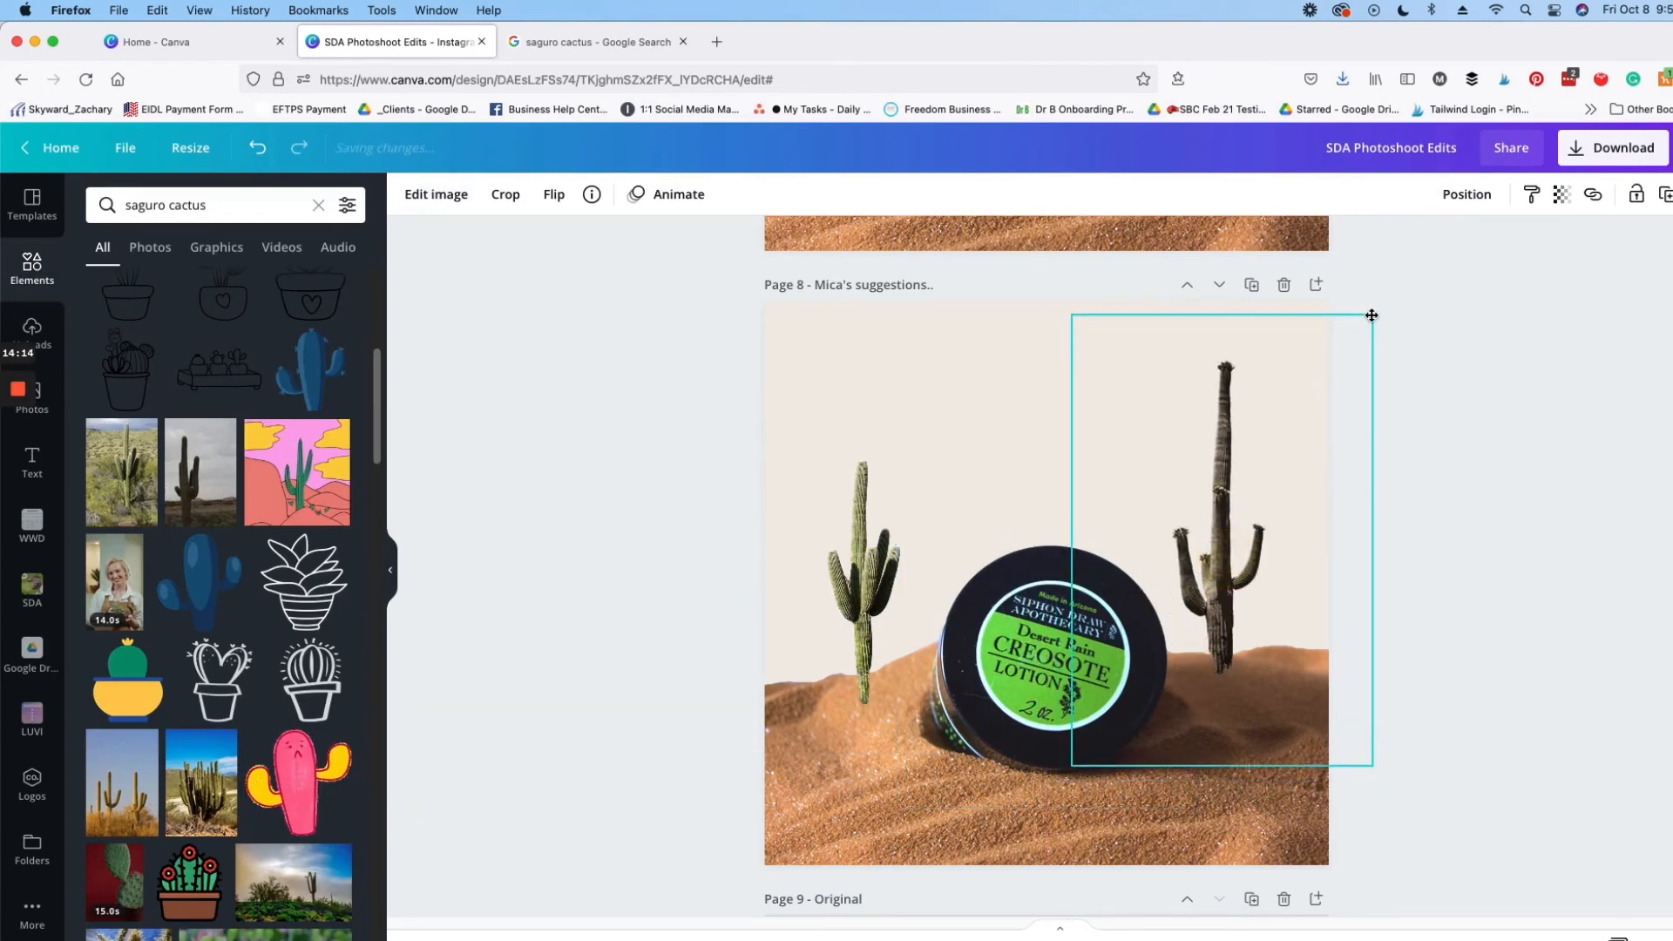
{"action": "left_click_drag", "start_coordinate": [1370, 317], "coordinate": [1251, 514]}
{"action": "left_click_drag", "start_coordinate": [1205, 629], "coordinate": [1258, 582]}
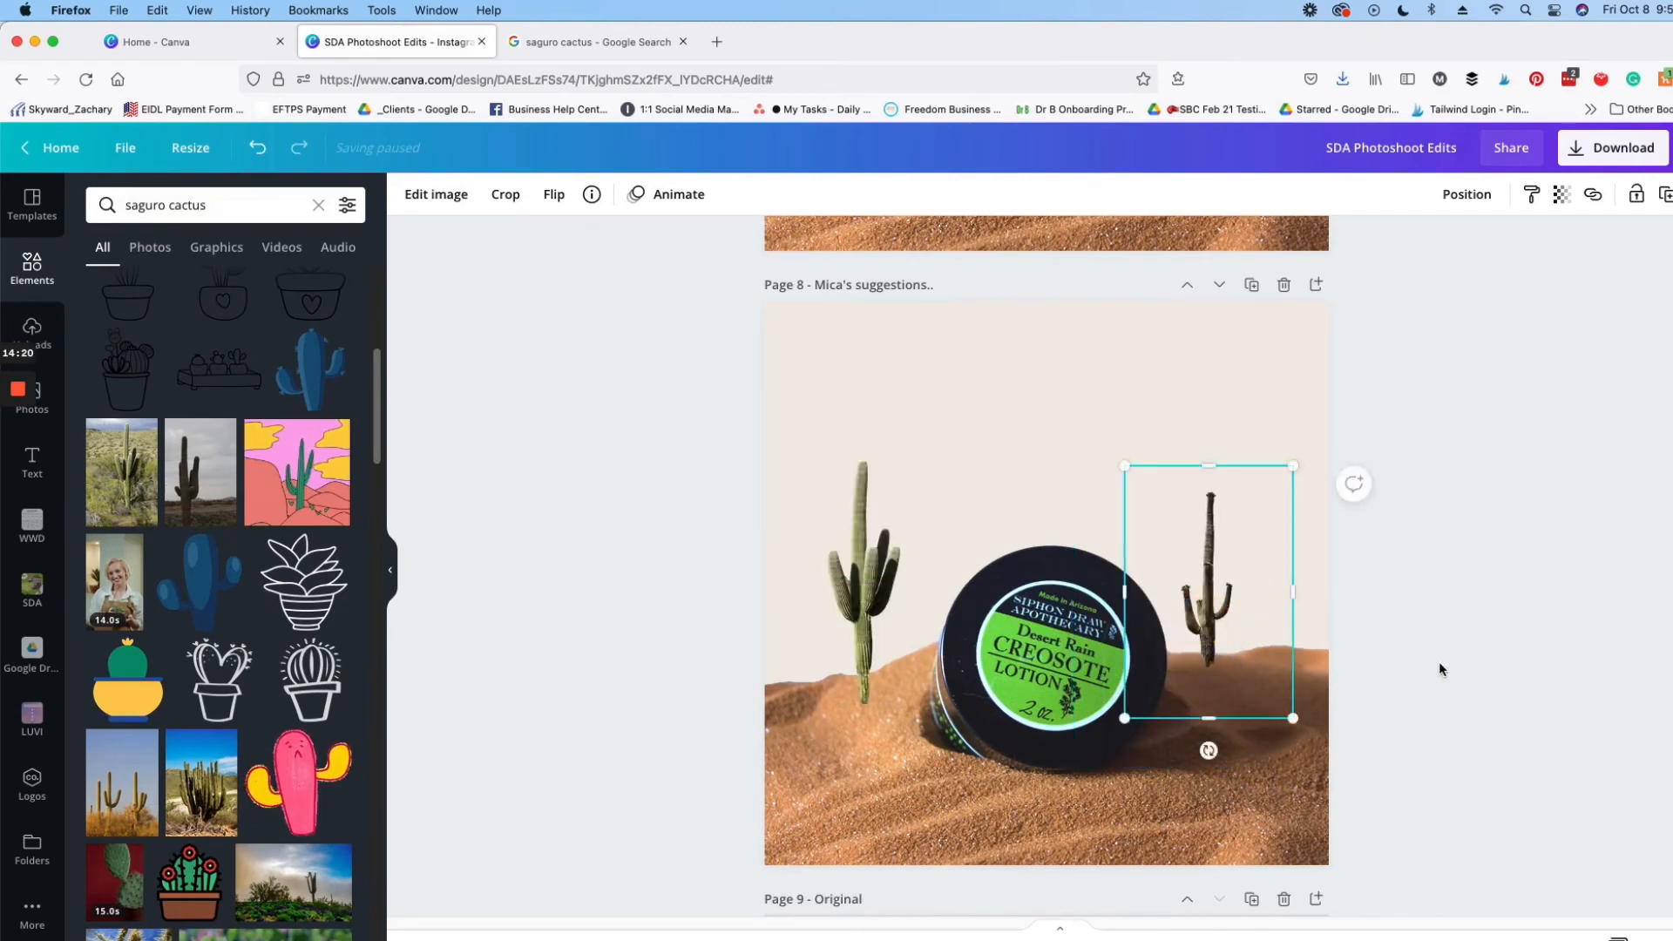
Step: Duplicate the small dark cactus and place the enlarged copy on the left dune, moving the green cactus up out of the way
{"action": "key", "text": "super+d"}
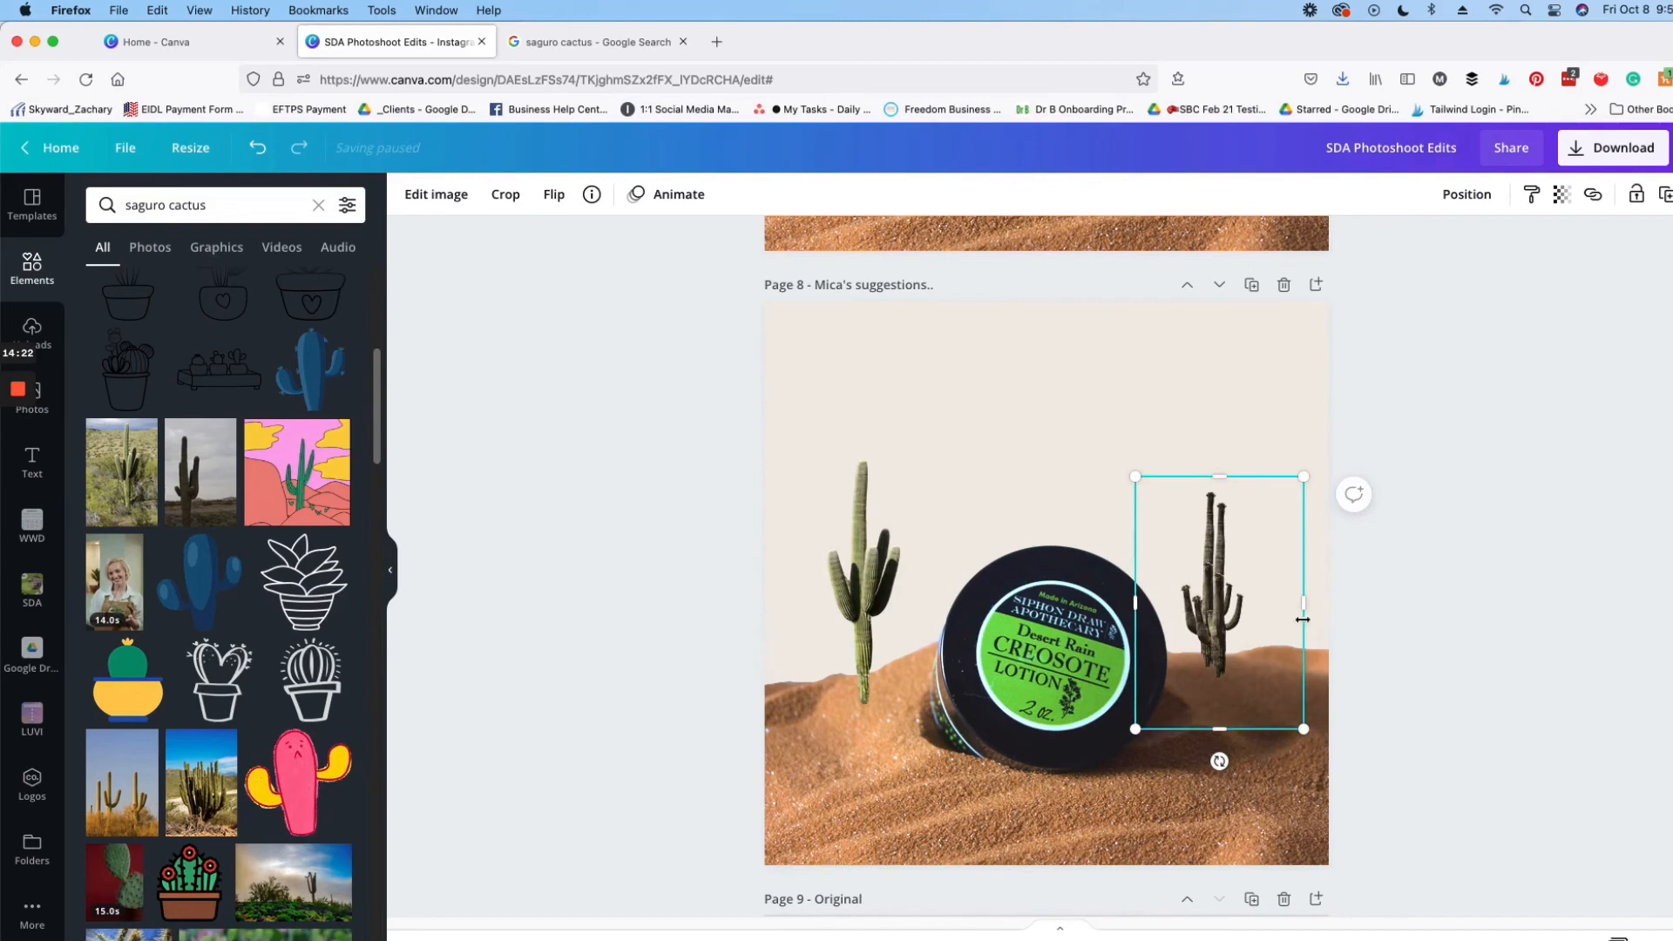
{"action": "left_click_drag", "start_coordinate": [1227, 634], "coordinate": [1277, 631]}
{"action": "left_click", "coordinate": [1209, 609]}
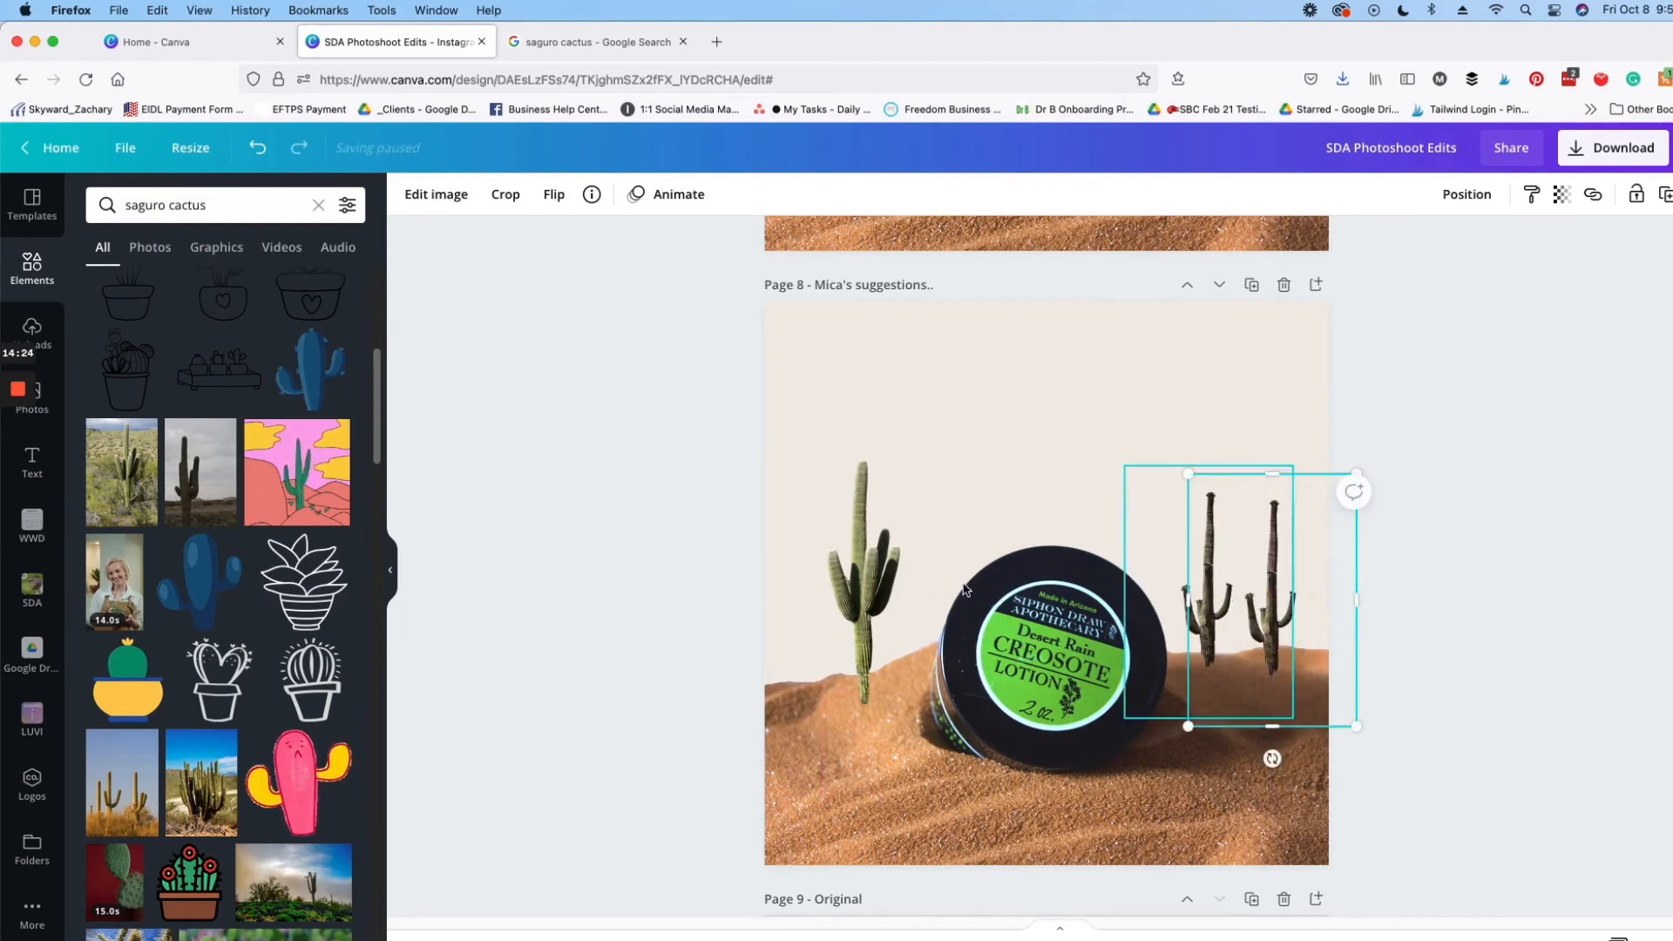
{"action": "left_click", "coordinate": [887, 582]}
{"action": "left_click_drag", "start_coordinate": [887, 582], "coordinate": [1127, 343]}
{"action": "left_click_drag", "start_coordinate": [1204, 644], "coordinate": [758, 658]}
{"action": "left_click_drag", "start_coordinate": [912, 511], "coordinate": [913, 422]}
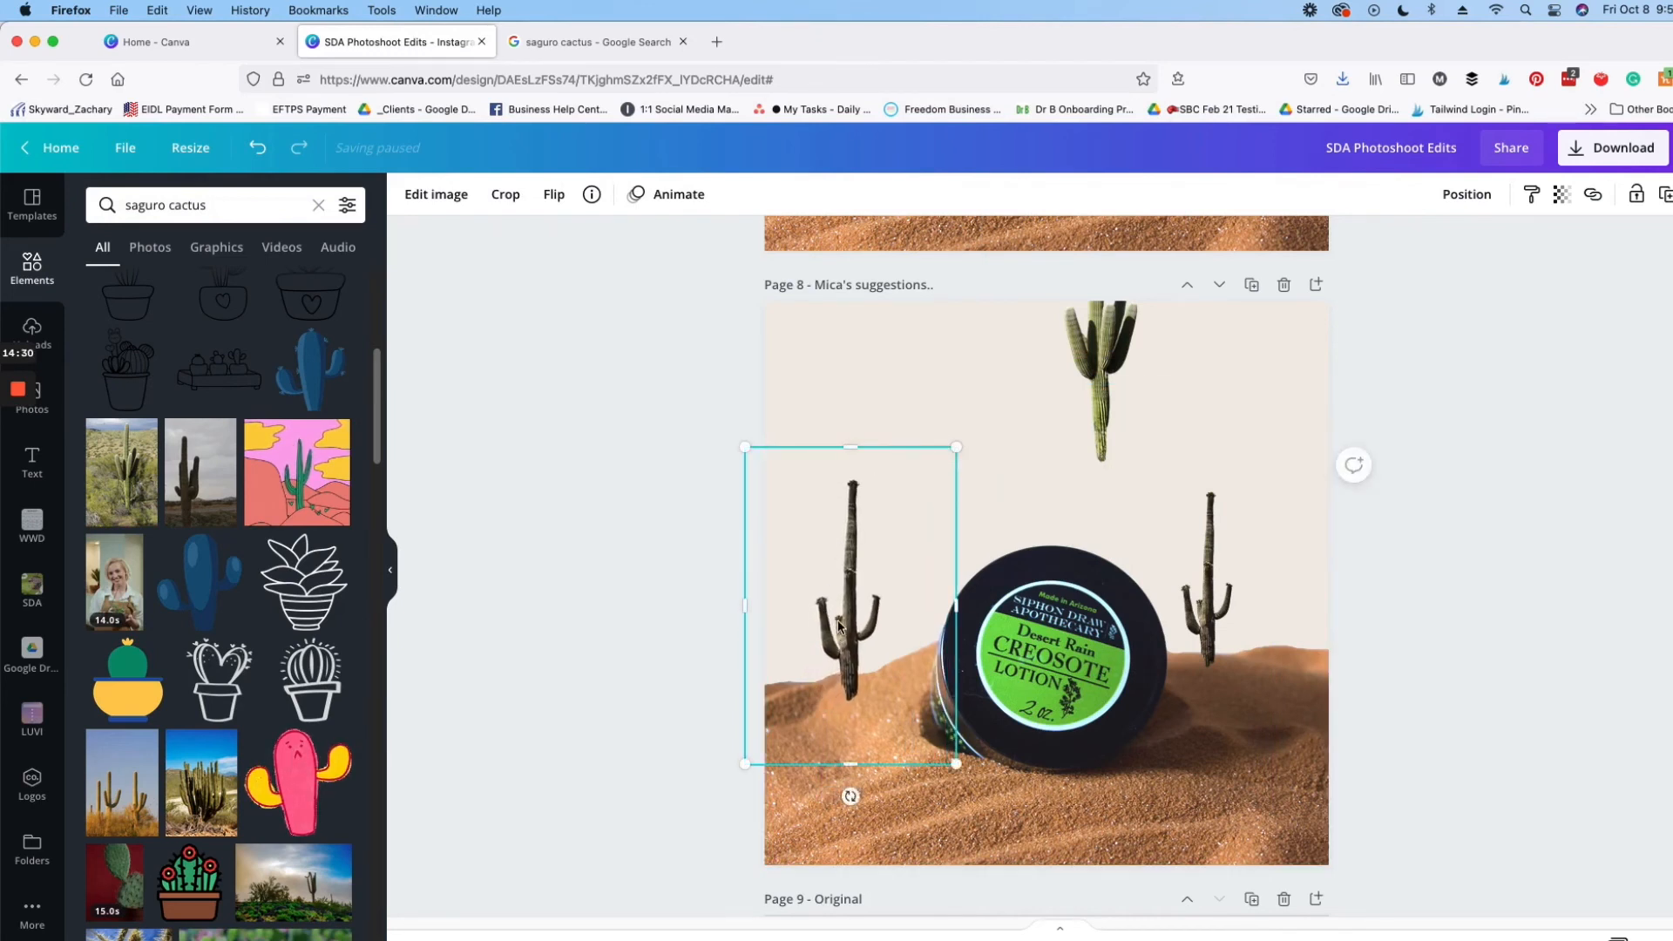
Step: Enlarge the green cactus slightly and place it on the right dune near the page edge
{"action": "left_click_drag", "start_coordinate": [1269, 505], "coordinate": [1262, 541]}
{"action": "left_click_drag", "start_coordinate": [1152, 407], "coordinate": [1121, 370]}
{"action": "left_click_drag", "start_coordinate": [1267, 518], "coordinate": [1282, 552]}
{"action": "left_click", "coordinate": [1510, 533]}
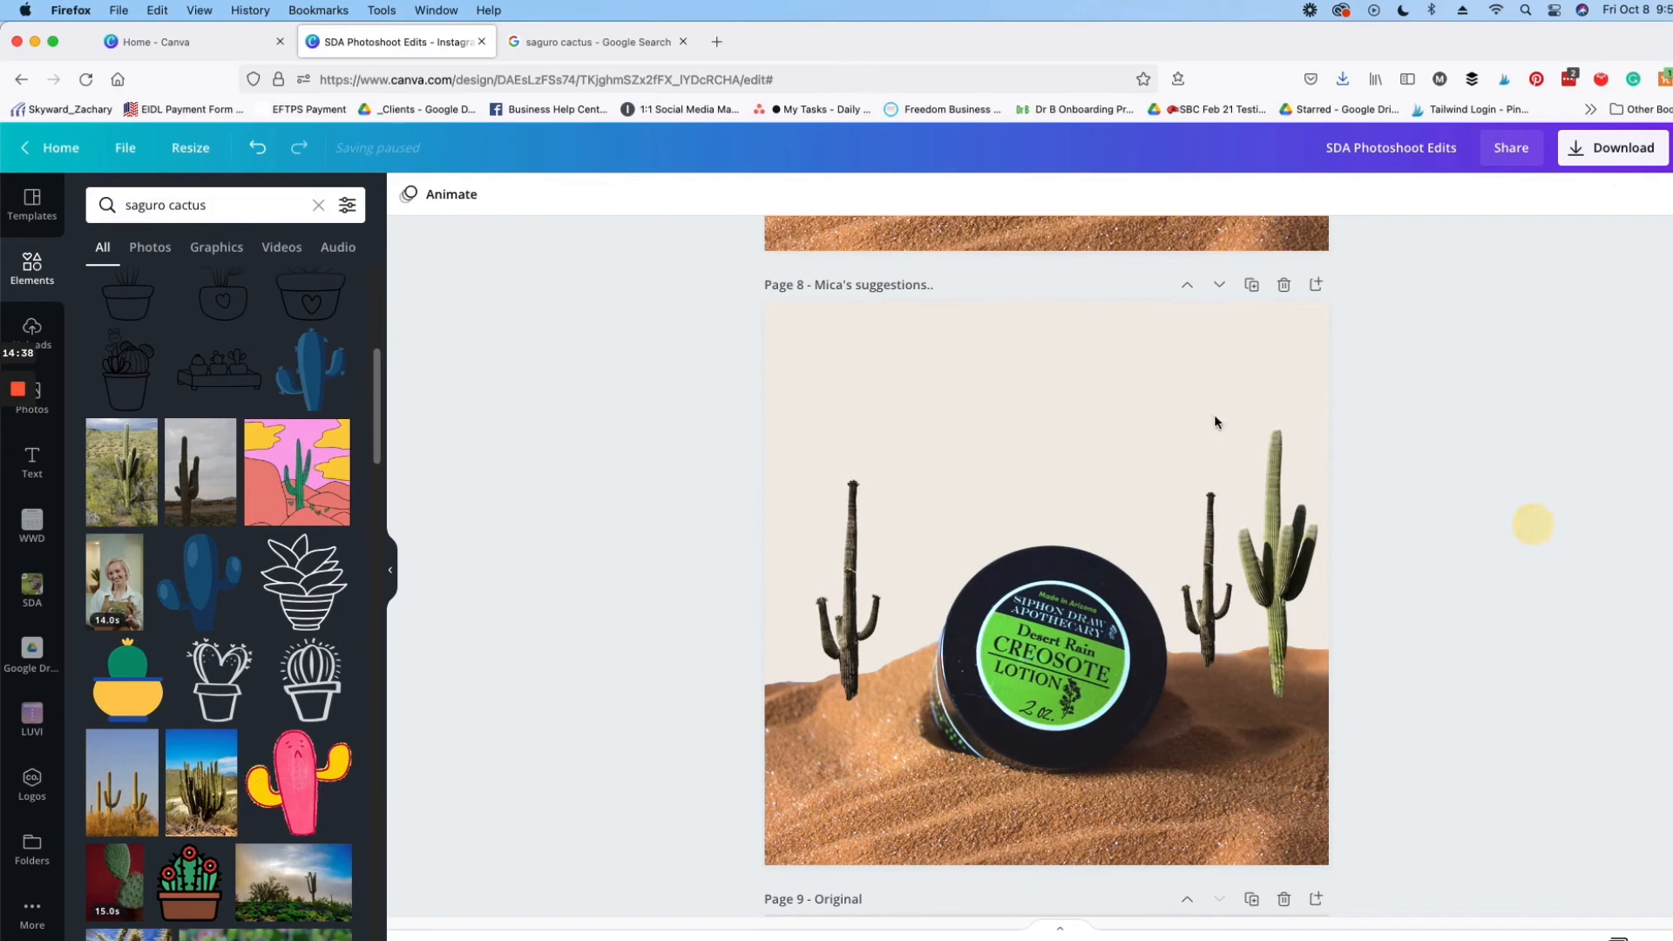
Step: Flip the dark cactus to the right of the jar horizontally and collapse the side panel
{"action": "left_click", "coordinate": [1199, 509]}
{"action": "left_click", "coordinate": [1488, 208]}
{"action": "left_click", "coordinate": [1420, 250]}
{"action": "left_click", "coordinate": [1220, 614]}
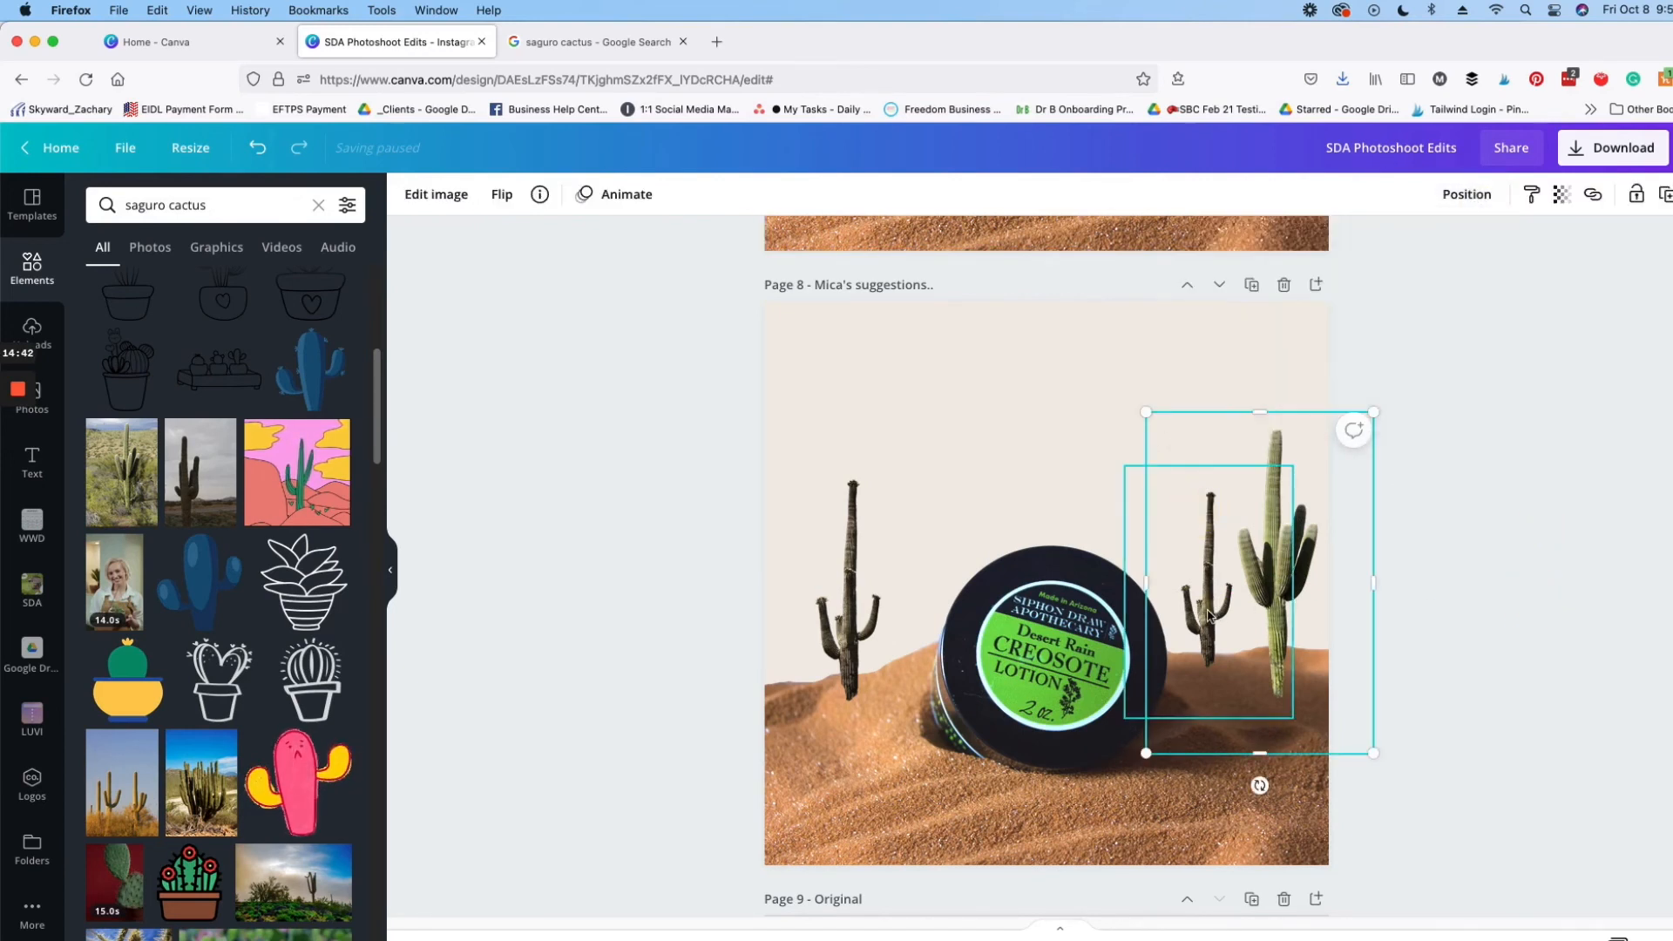
{"action": "left_click", "coordinate": [1220, 614]}
{"action": "left_click", "coordinate": [562, 199]}
{"action": "left_click", "coordinate": [575, 235]}
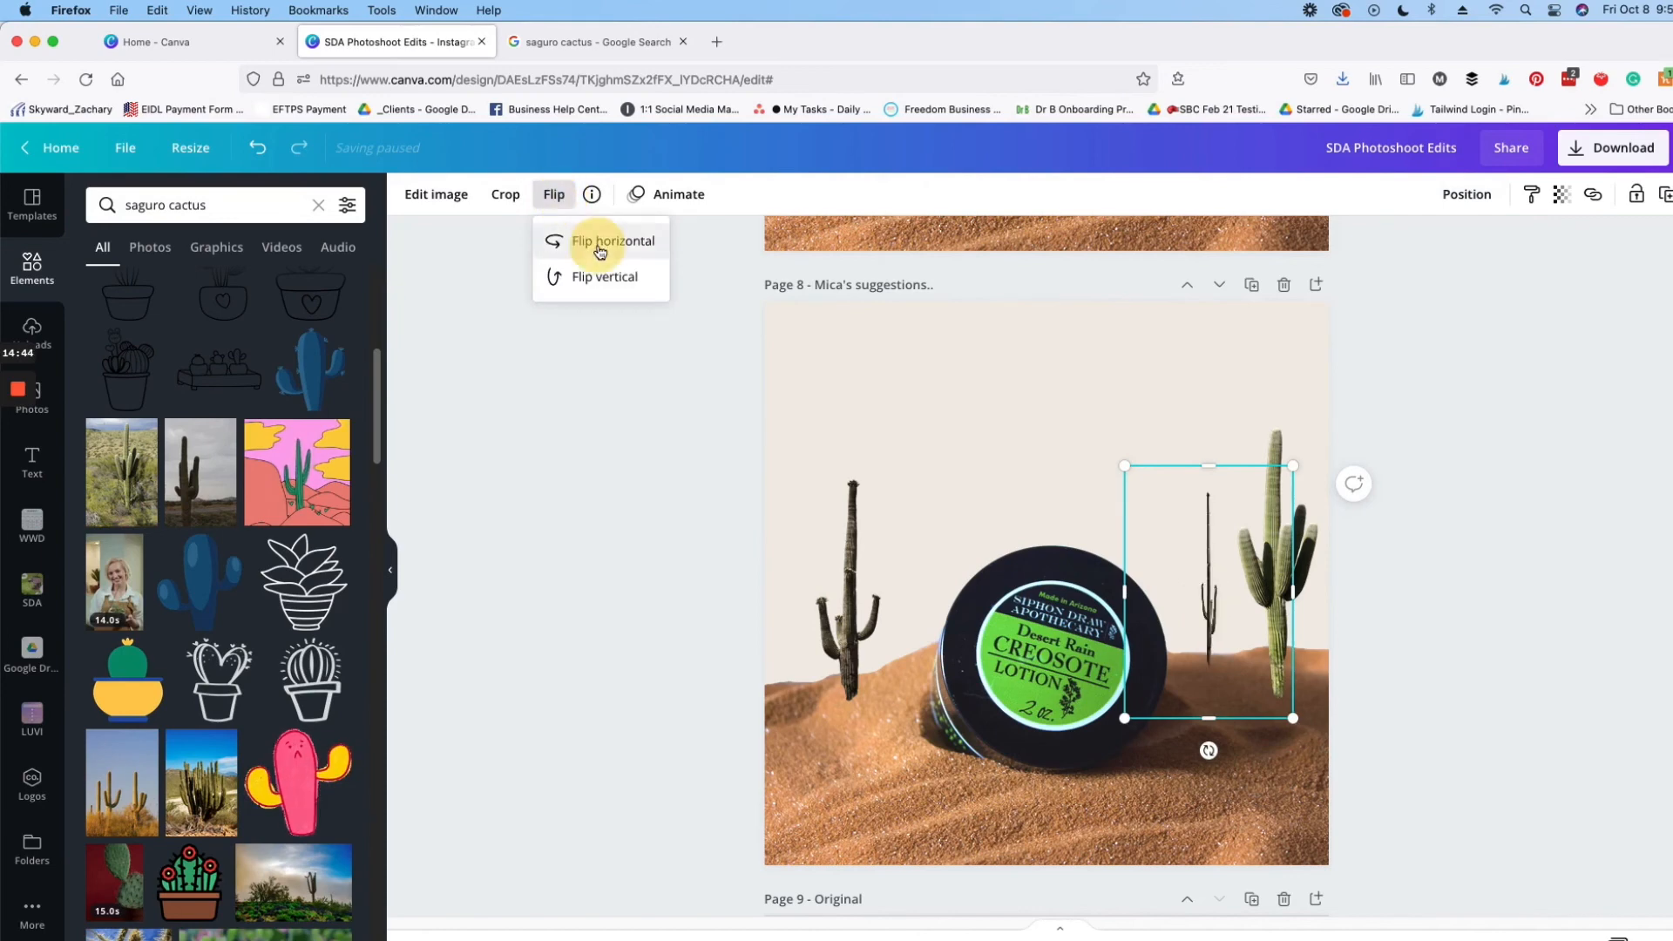
{"action": "left_click", "coordinate": [391, 567]}
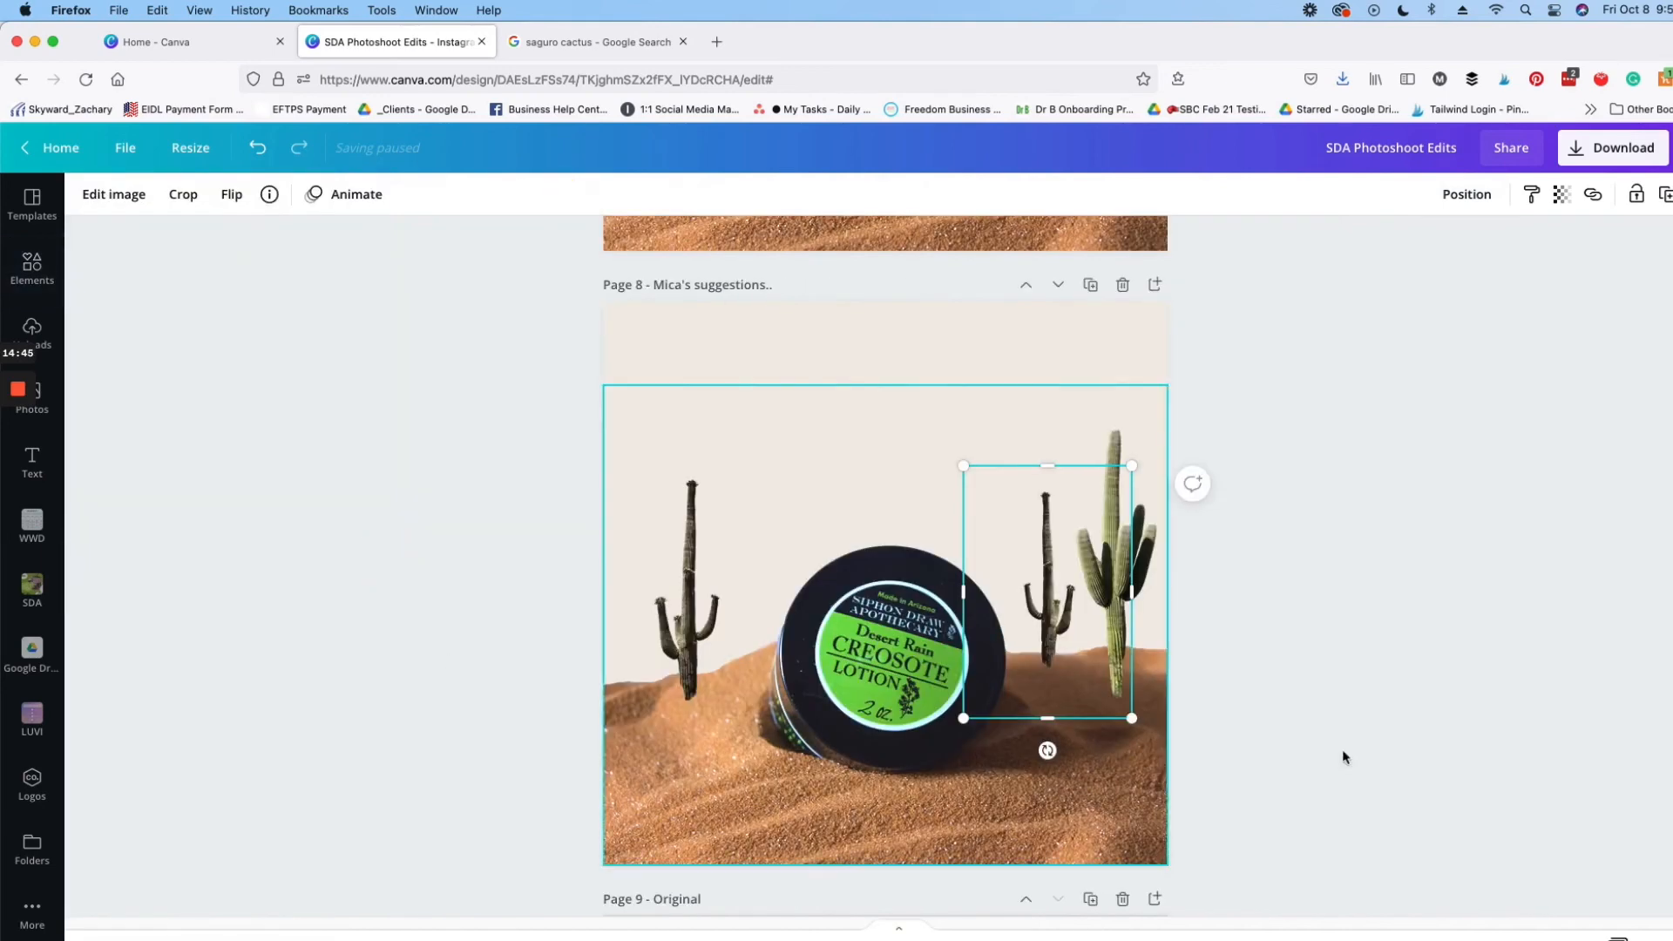
{"action": "left_click", "coordinate": [1384, 666]}
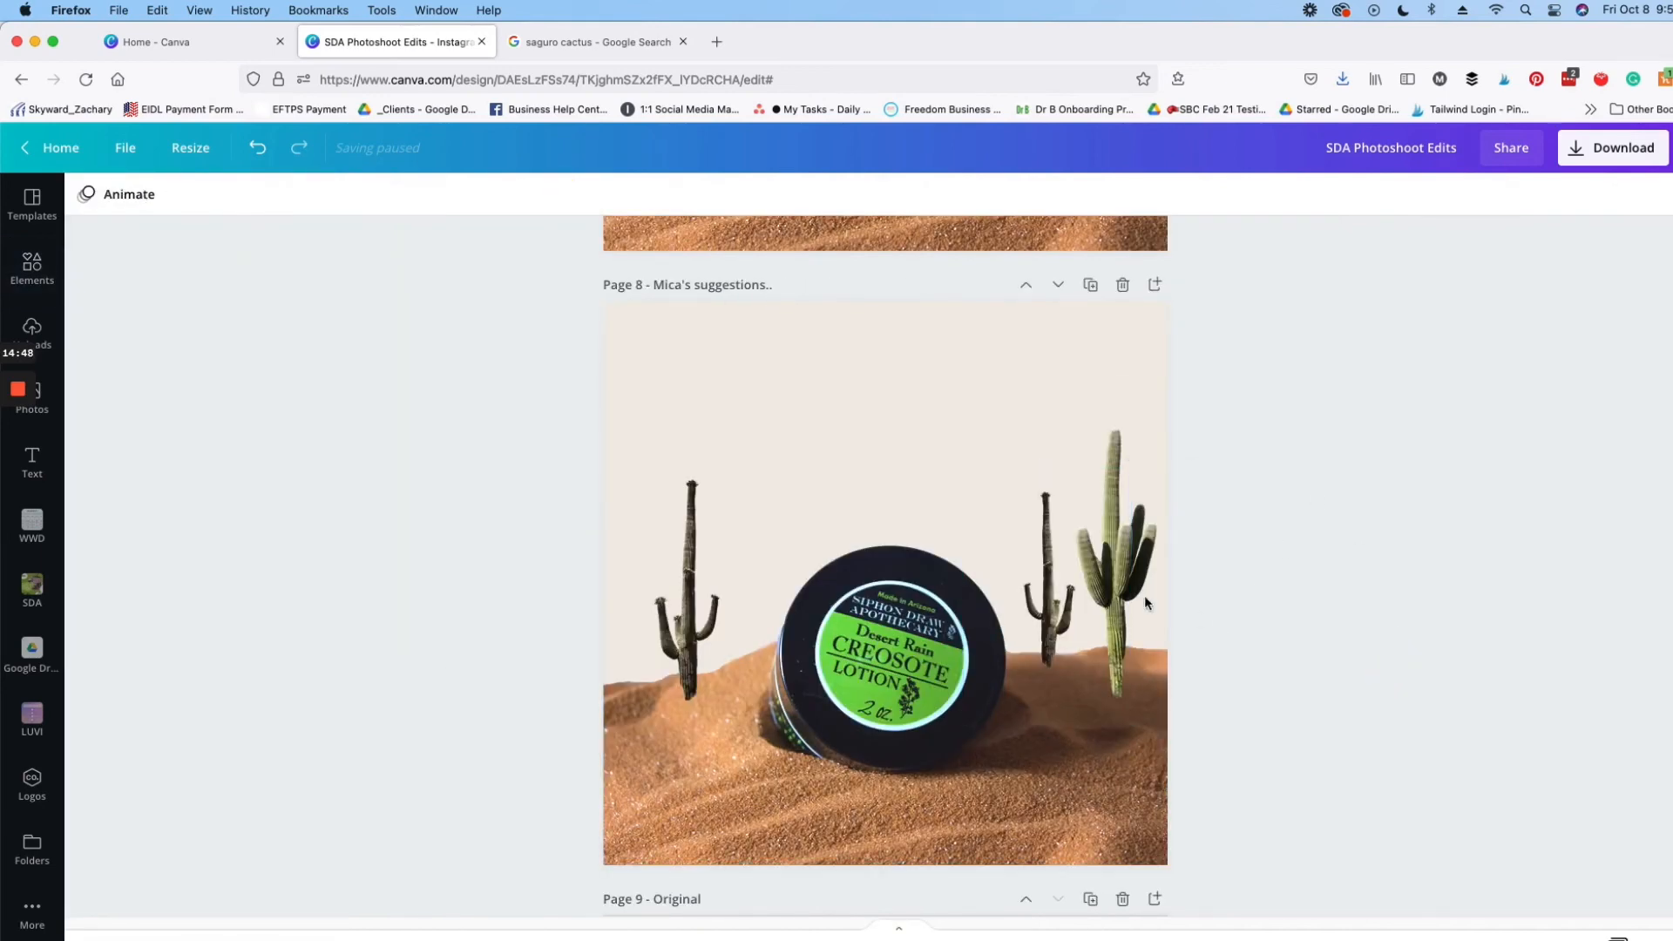
Step: Shrink the flipped dark cactus further and reposition it between the jar and the green cactus
{"action": "left_click", "coordinate": [1057, 598]}
{"action": "left_click_drag", "start_coordinate": [1118, 502], "coordinate": [1092, 528]}
{"action": "mouse_move", "coordinate": [1019, 626]}
{"action": "left_mouse_down"}
{"action": "mouse_move", "coordinate": [1041, 622]}
{"action": "mouse_move", "coordinate": [1033, 608]}
{"action": "left_mouse_up"}
{"action": "left_click", "coordinate": [1386, 474]}
Step: Select all three cacti and send them to the back so their bases sit behind the sand dunes
{"action": "left_click", "coordinate": [1115, 464]}
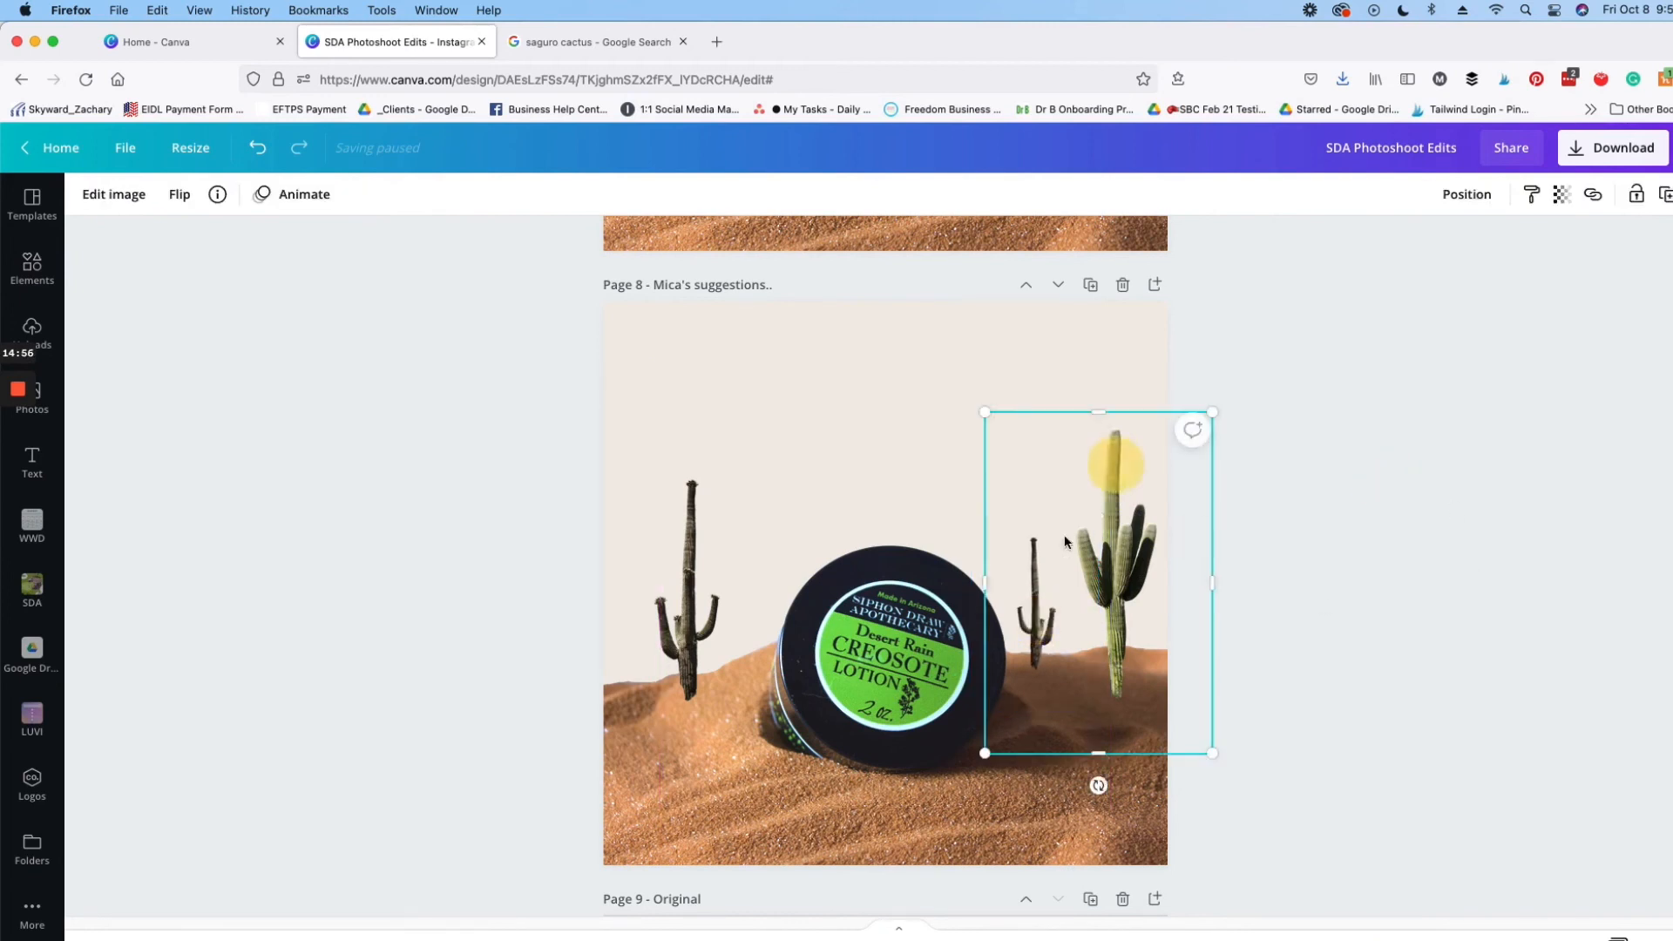
{"action": "left_click", "coordinate": [1034, 601], "text": "shift"}
{"action": "left_click", "coordinate": [1466, 195]}
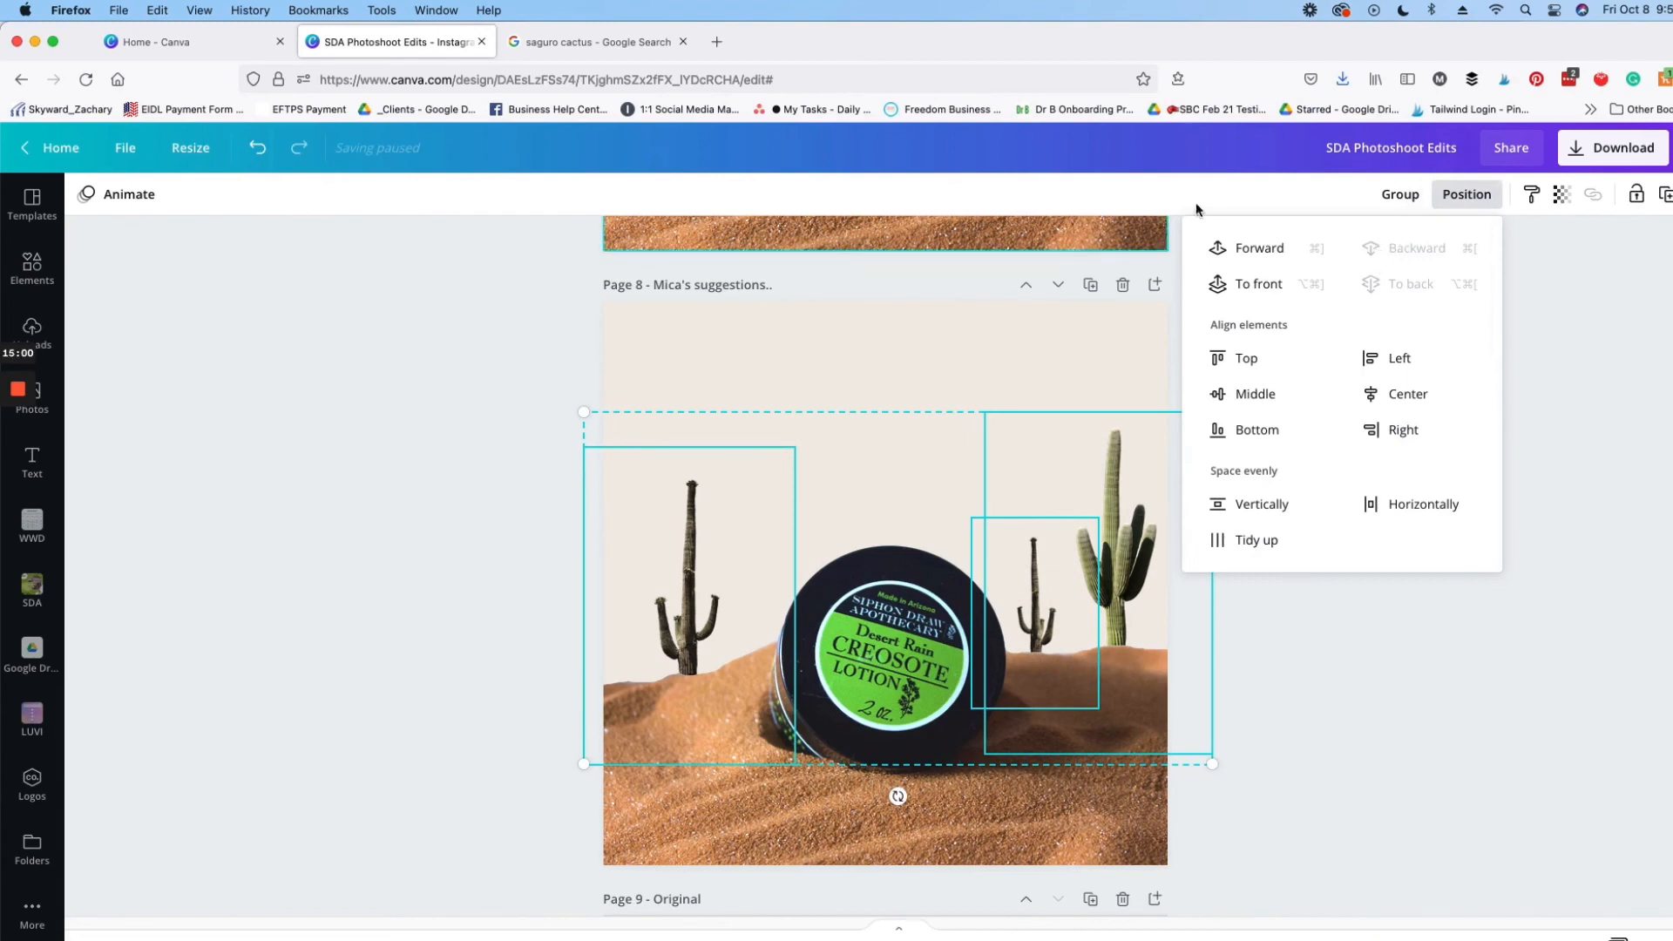
Step: Set the transparency of the three selected cacti on page 8 to 7 and deselect them
{"action": "left_click", "coordinate": [1561, 196]}
{"action": "left_click_drag", "start_coordinate": [1491, 249], "coordinate": [1400, 273]}
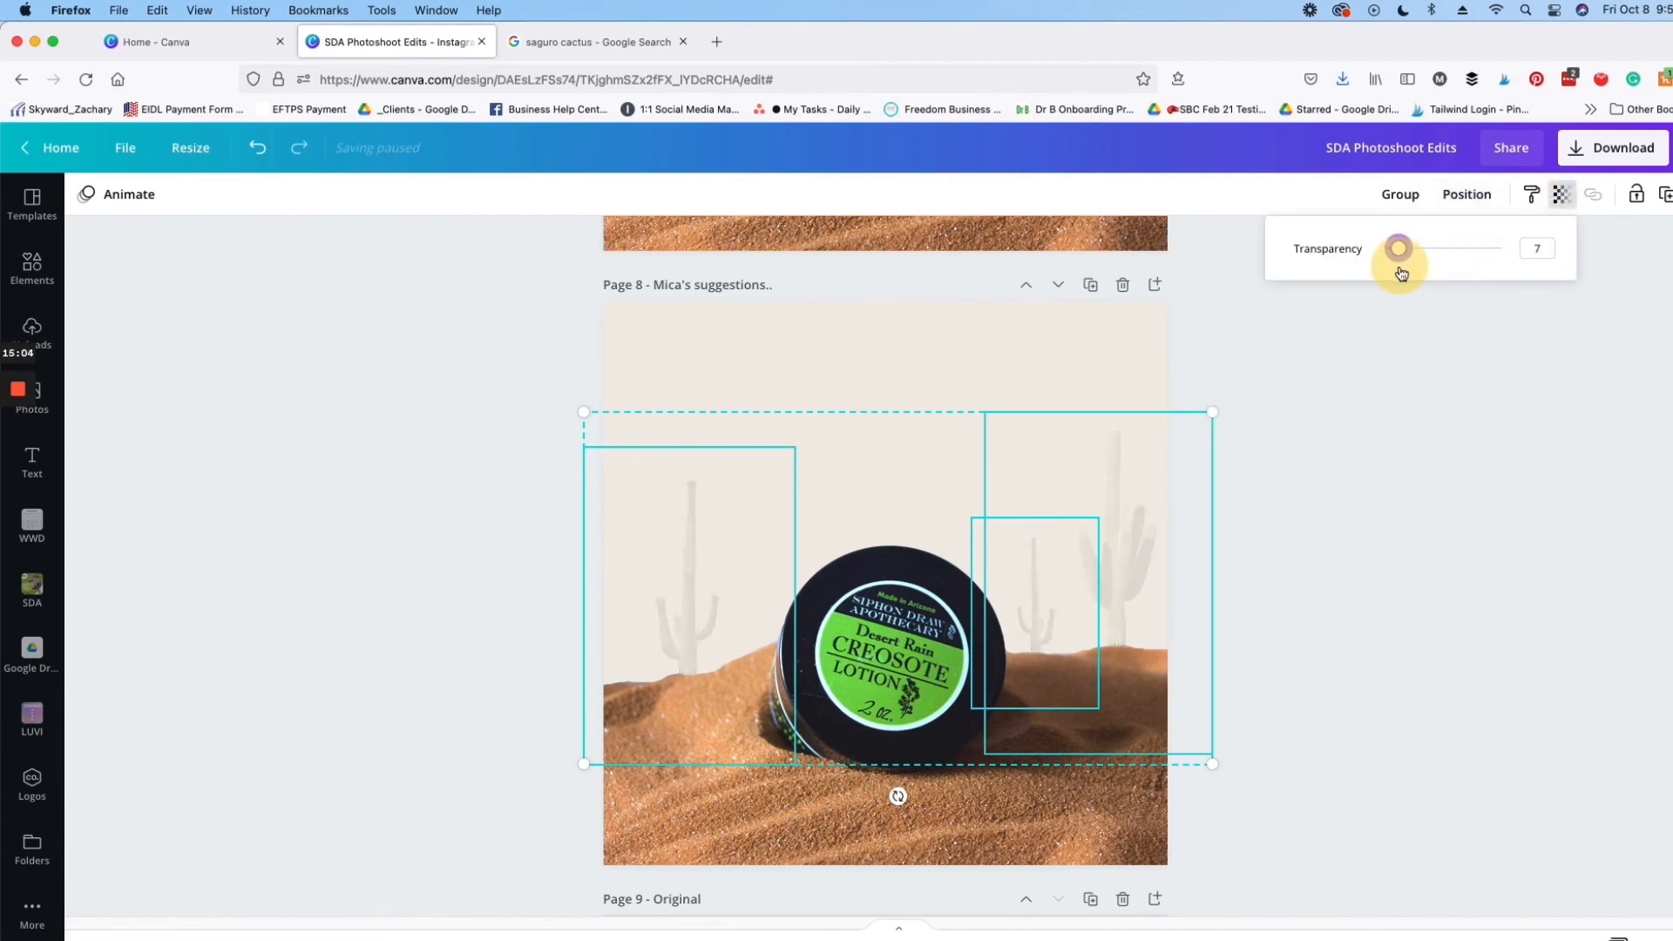
{"action": "left_click", "coordinate": [1383, 438]}
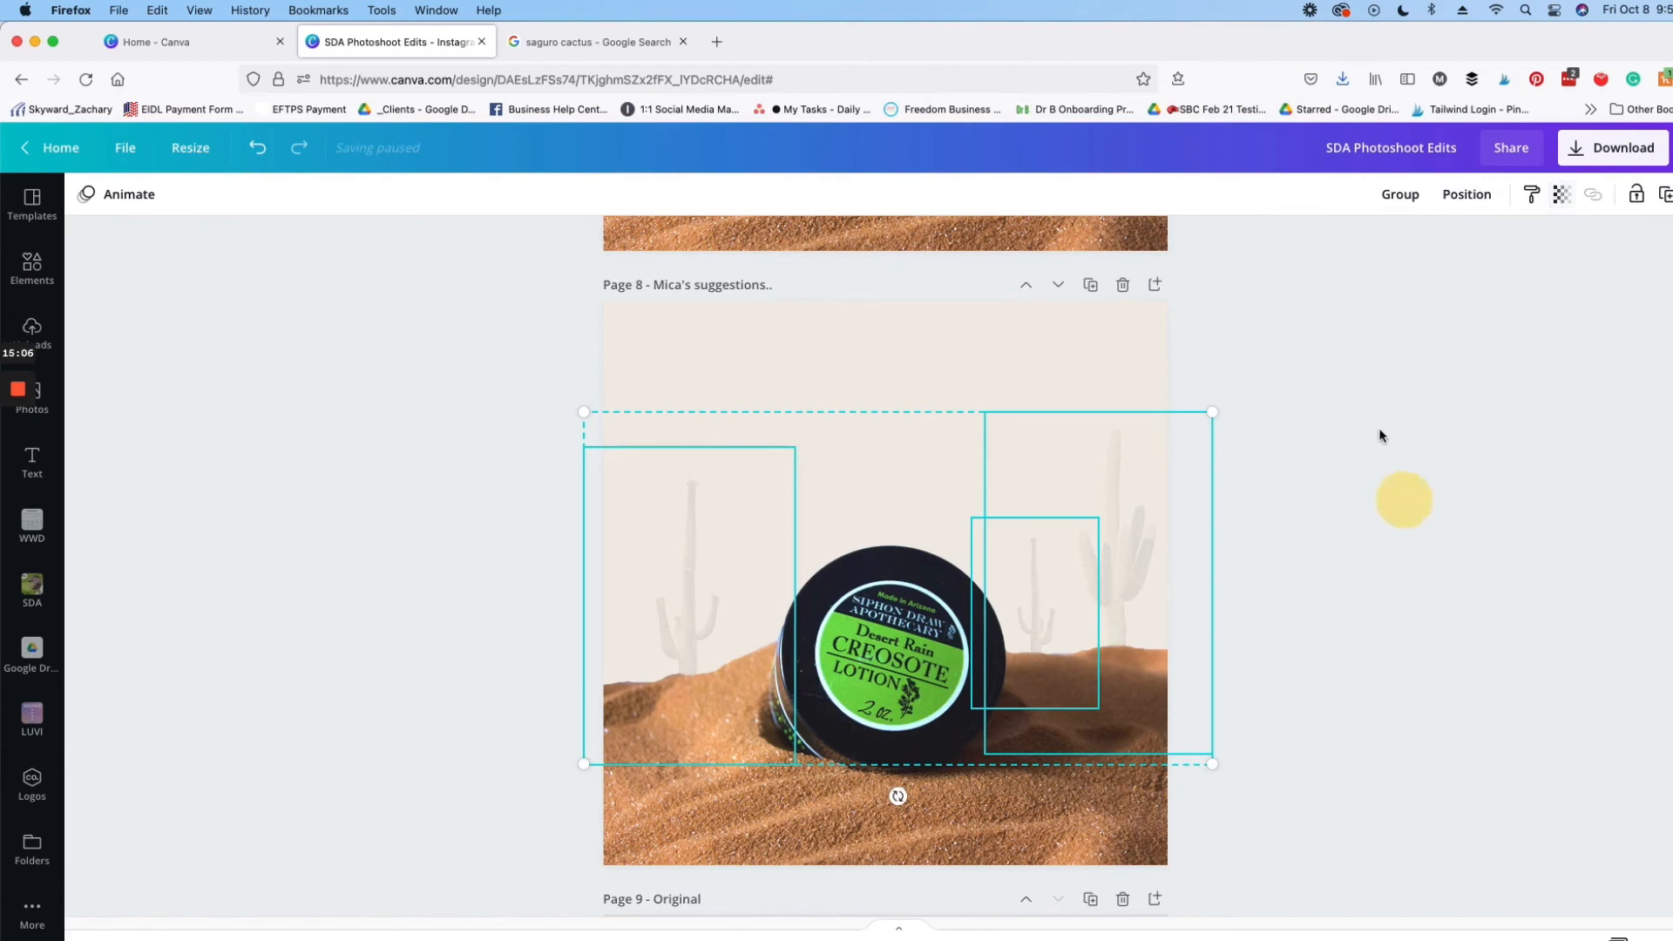
{"action": "left_click", "coordinate": [1383, 438]}
Step: Crop the jar photo on page 8 down to just above the jar lid, and raise the green cactus slightly
{"action": "left_click", "coordinate": [1111, 535]}
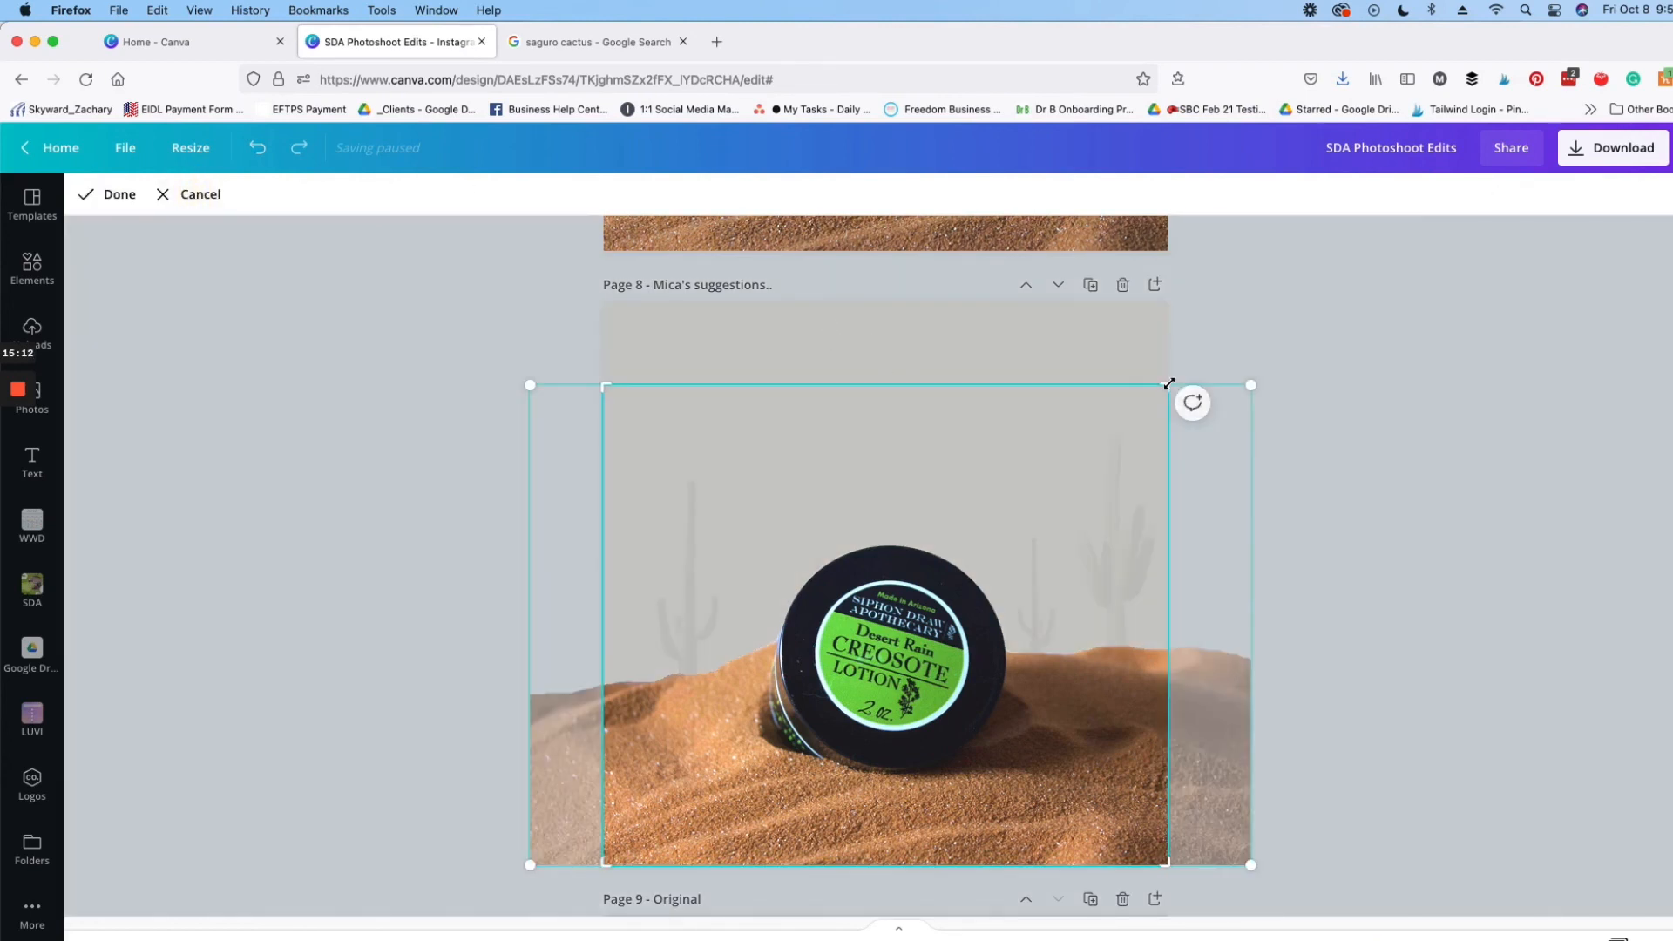
{"action": "left_click_drag", "start_coordinate": [1165, 388], "coordinate": [1171, 534]}
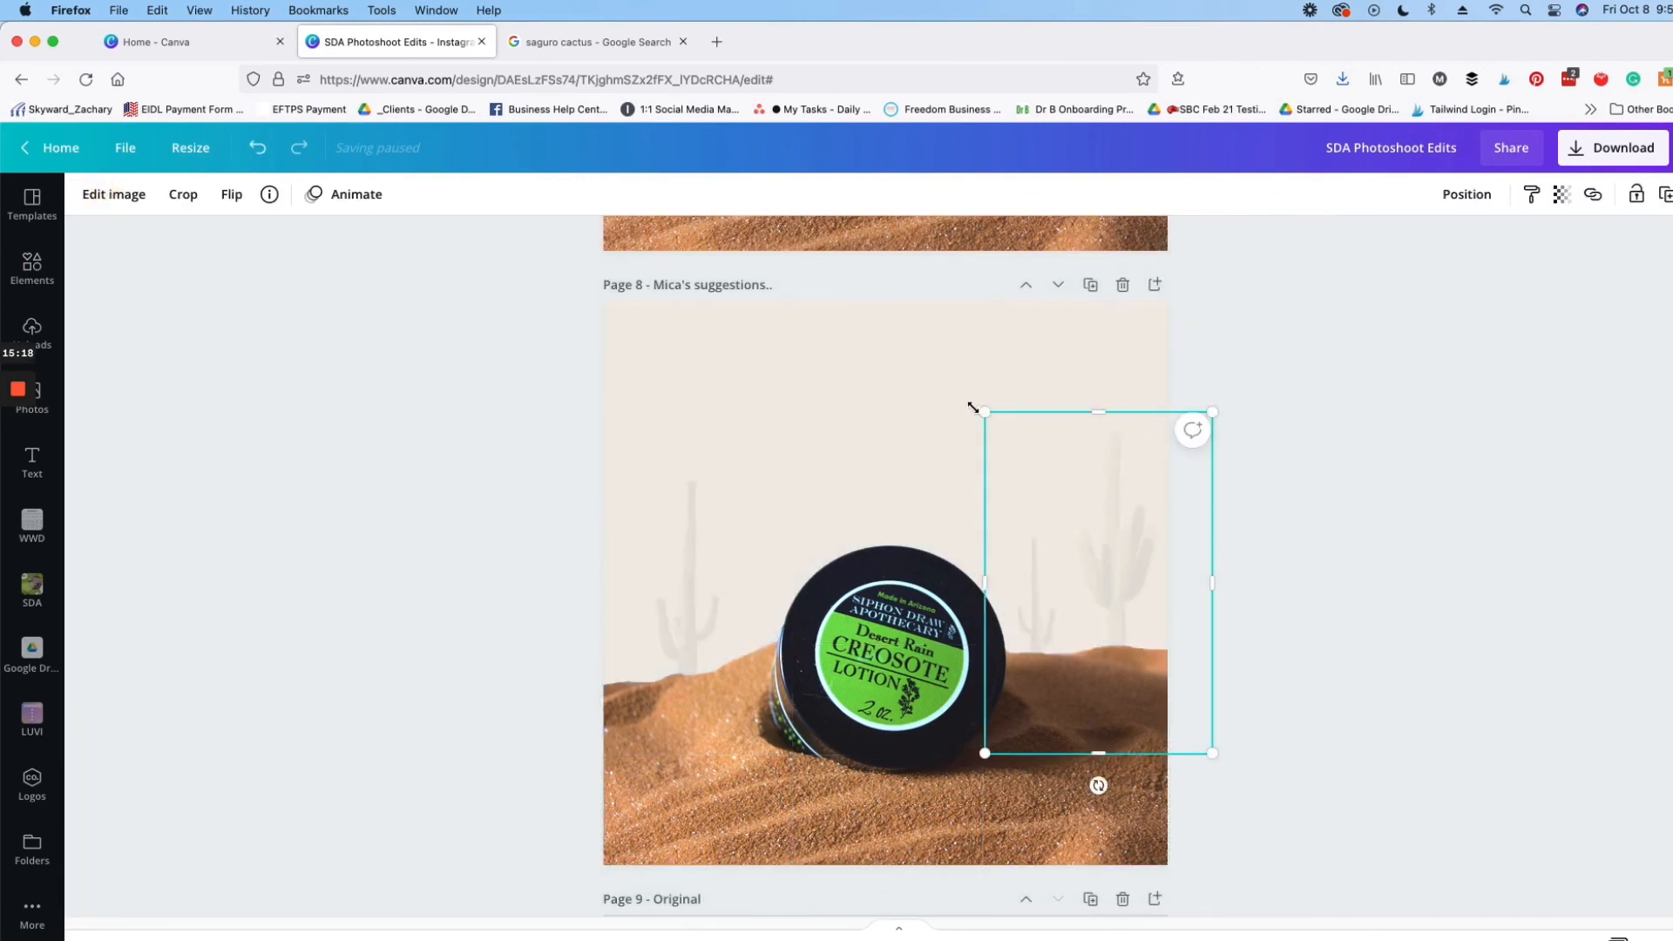
{"action": "left_click_drag", "start_coordinate": [971, 405], "coordinate": [962, 378]}
{"action": "left_click", "coordinate": [1382, 366]}
Step: Shrink the faded cactus left of the jar and place it with its base behind the left dune
{"action": "left_click", "coordinate": [709, 490]}
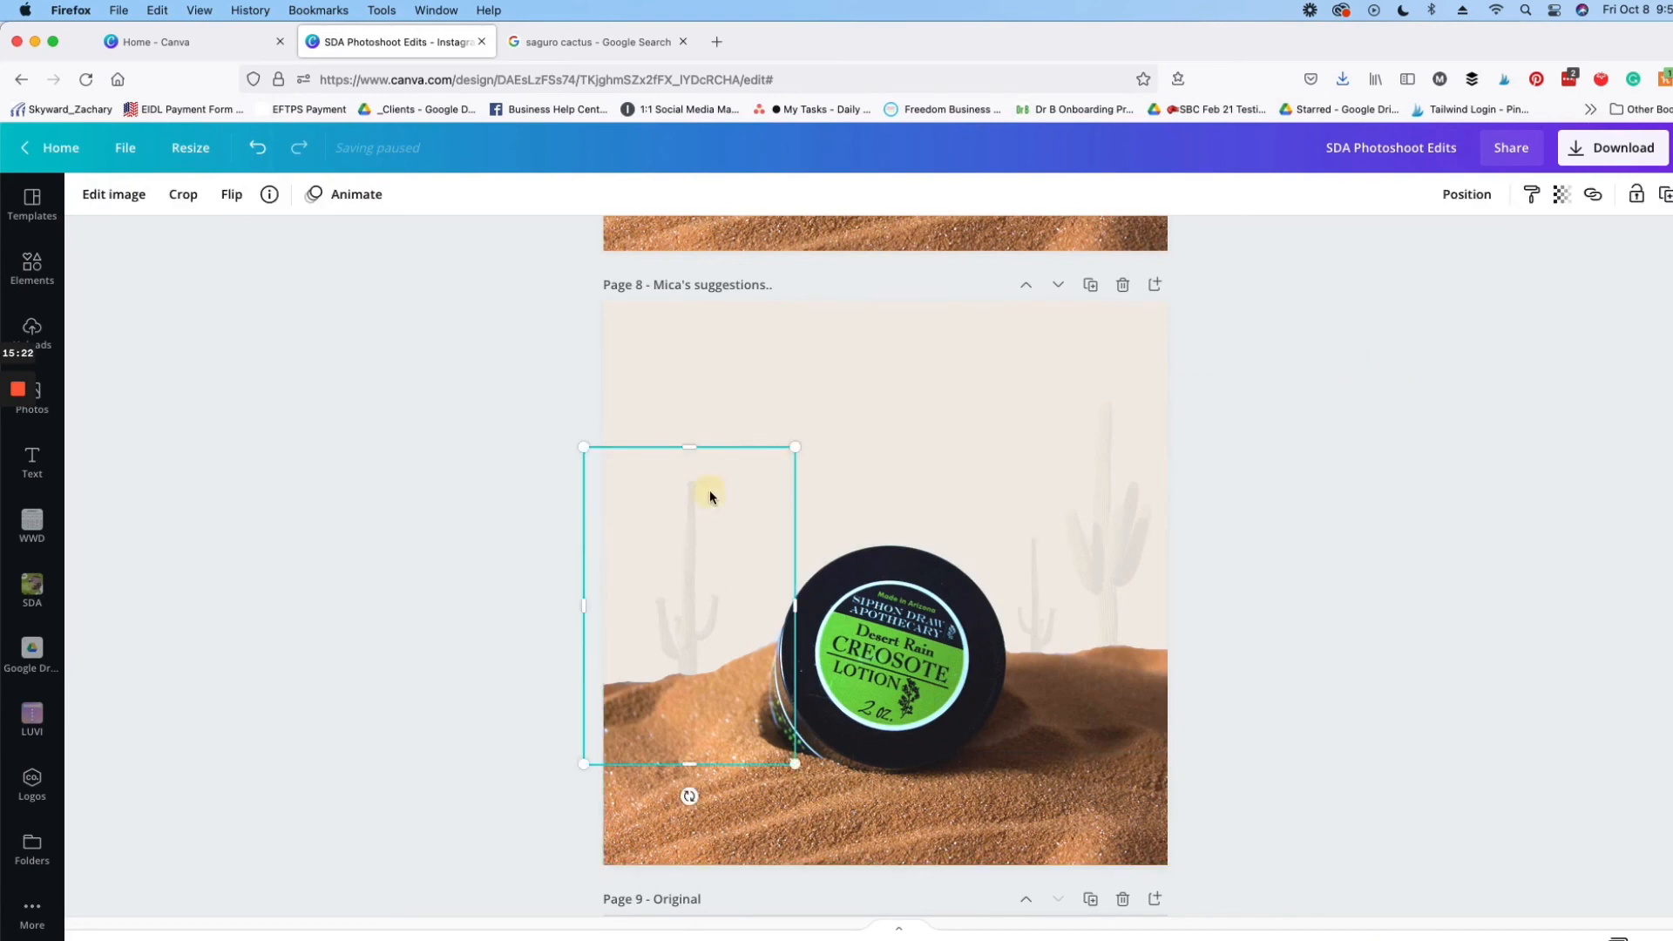
{"action": "left_click_drag", "start_coordinate": [794, 448], "coordinate": [704, 487]}
{"action": "left_click", "coordinate": [694, 546]}
{"action": "left_click", "coordinate": [1356, 552]}
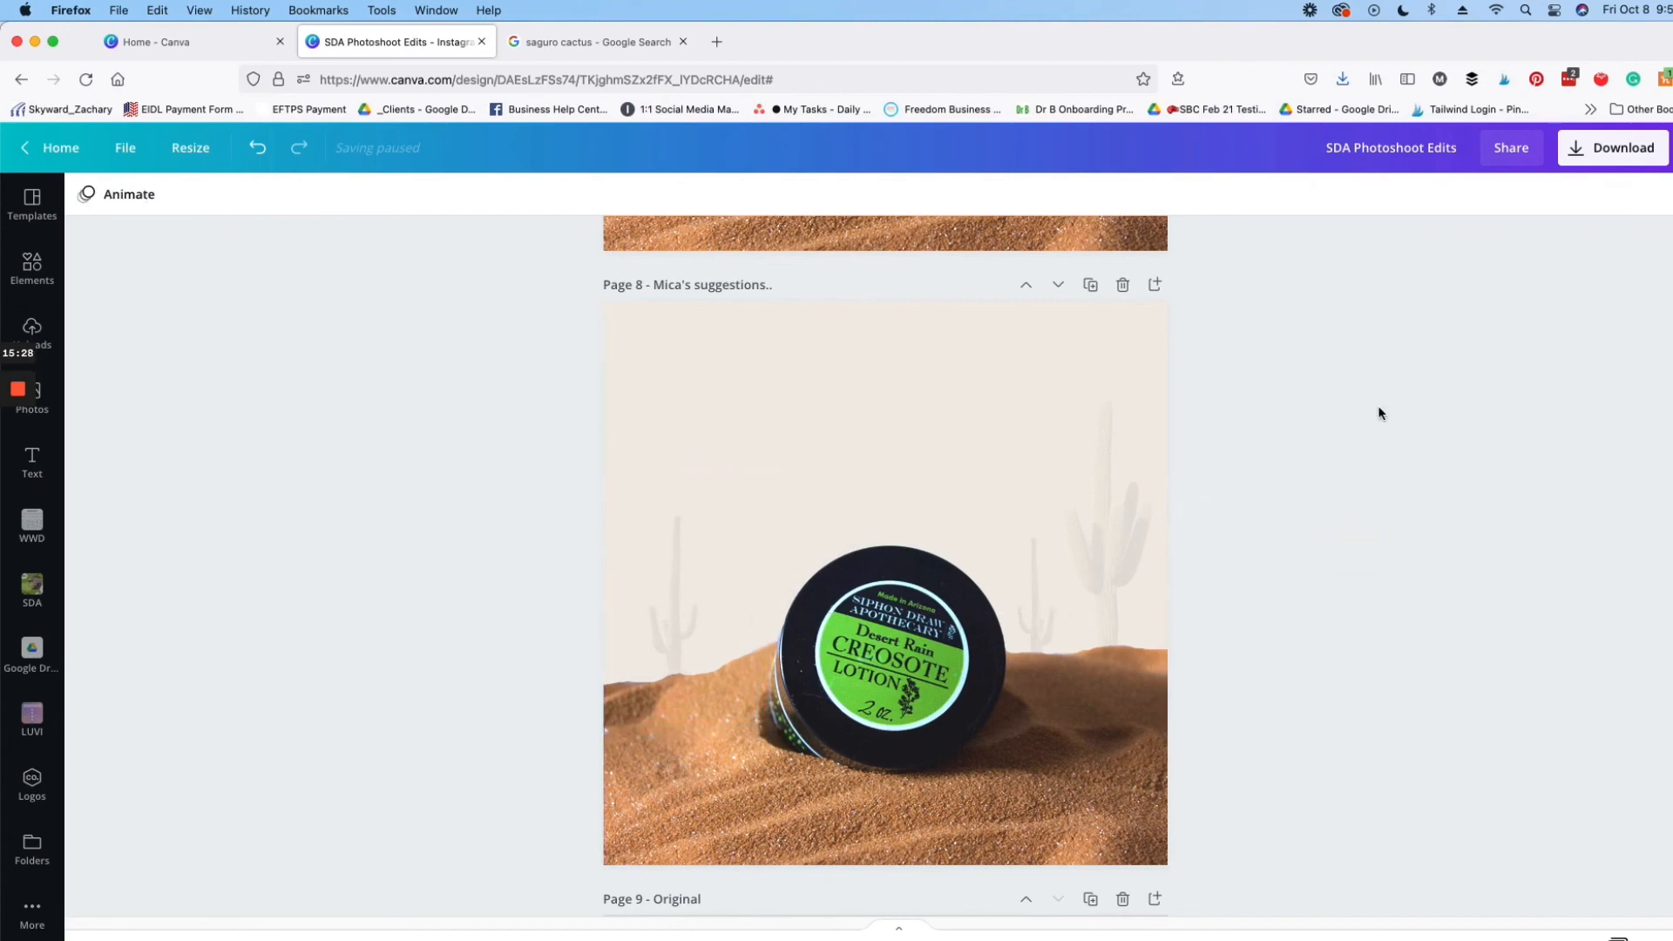
Step: Compare the product composites on pages 5 through 9, checking the cactus and mountain backgrounds
{"action": "scroll", "coordinate": [1311, 462], "scroll_direction": "up", "scroll_amount": 6}
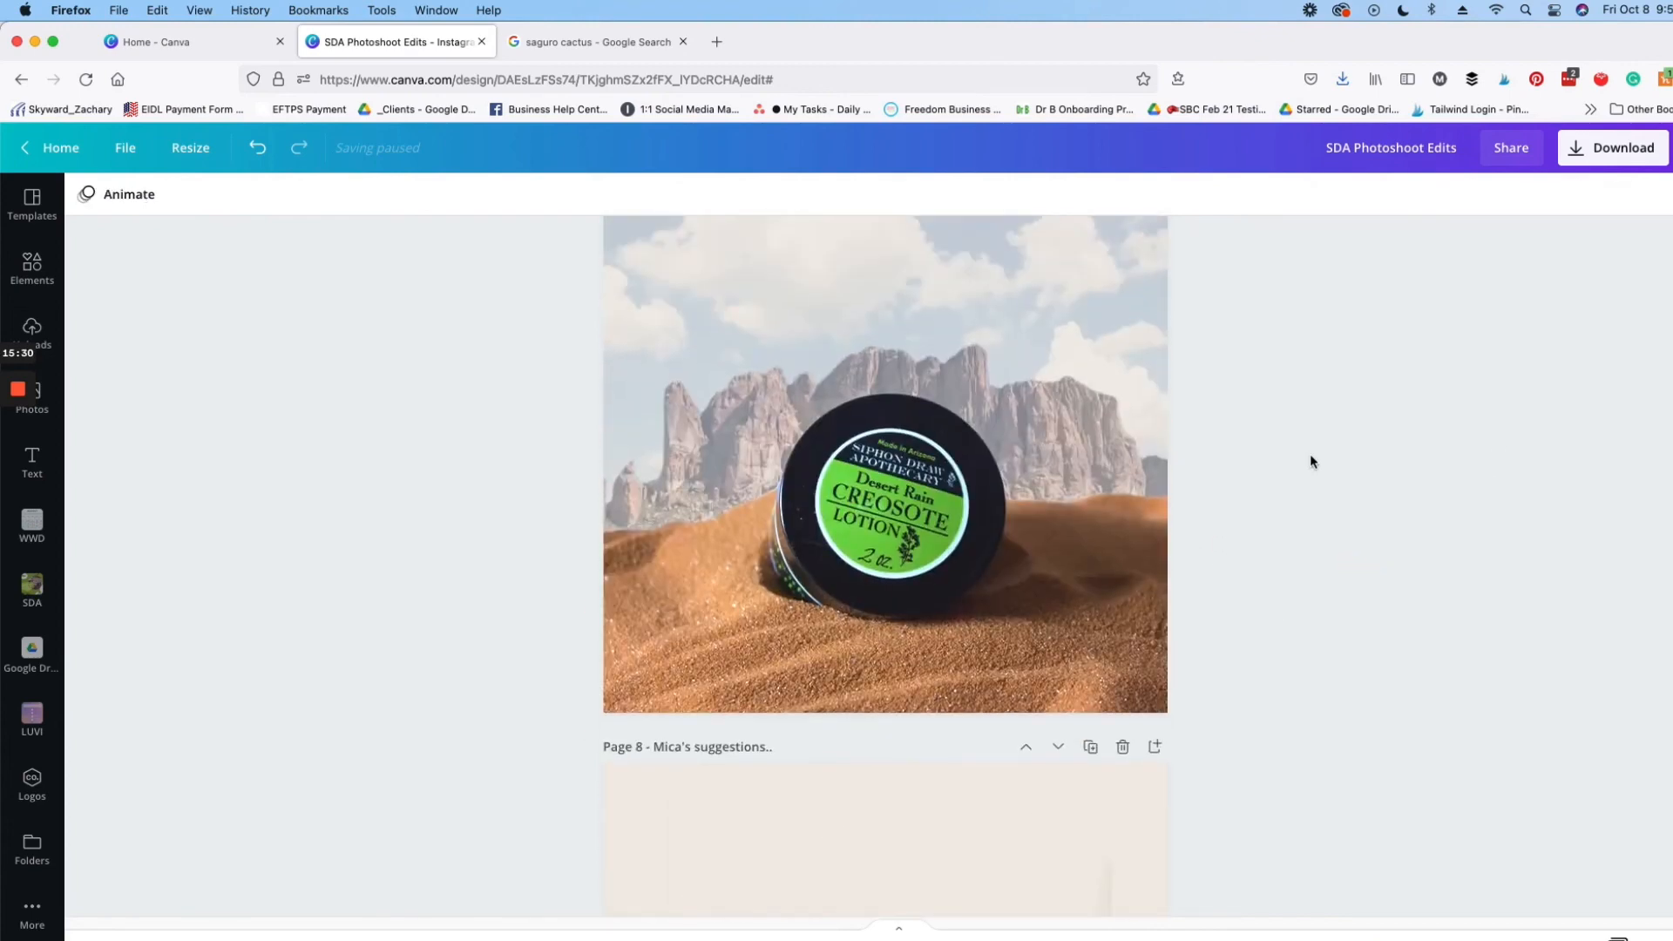
{"action": "scroll", "coordinate": [1311, 462], "scroll_direction": "up", "scroll_amount": 6}
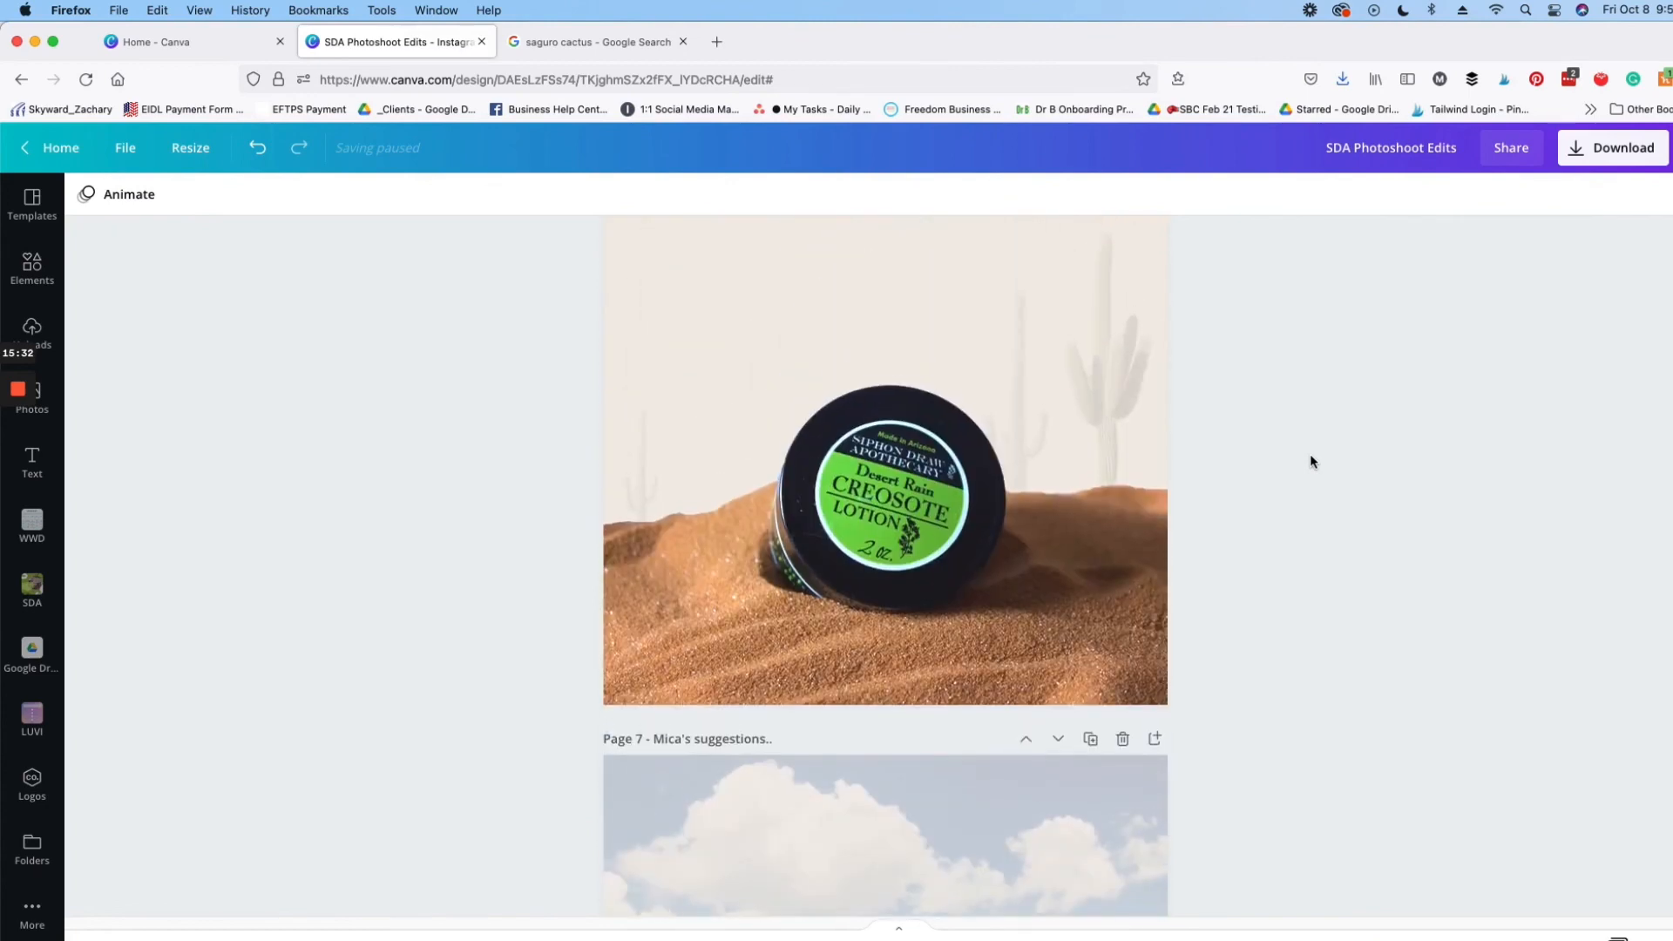
{"action": "scroll", "coordinate": [1312, 460], "scroll_direction": "up", "scroll_amount": 6}
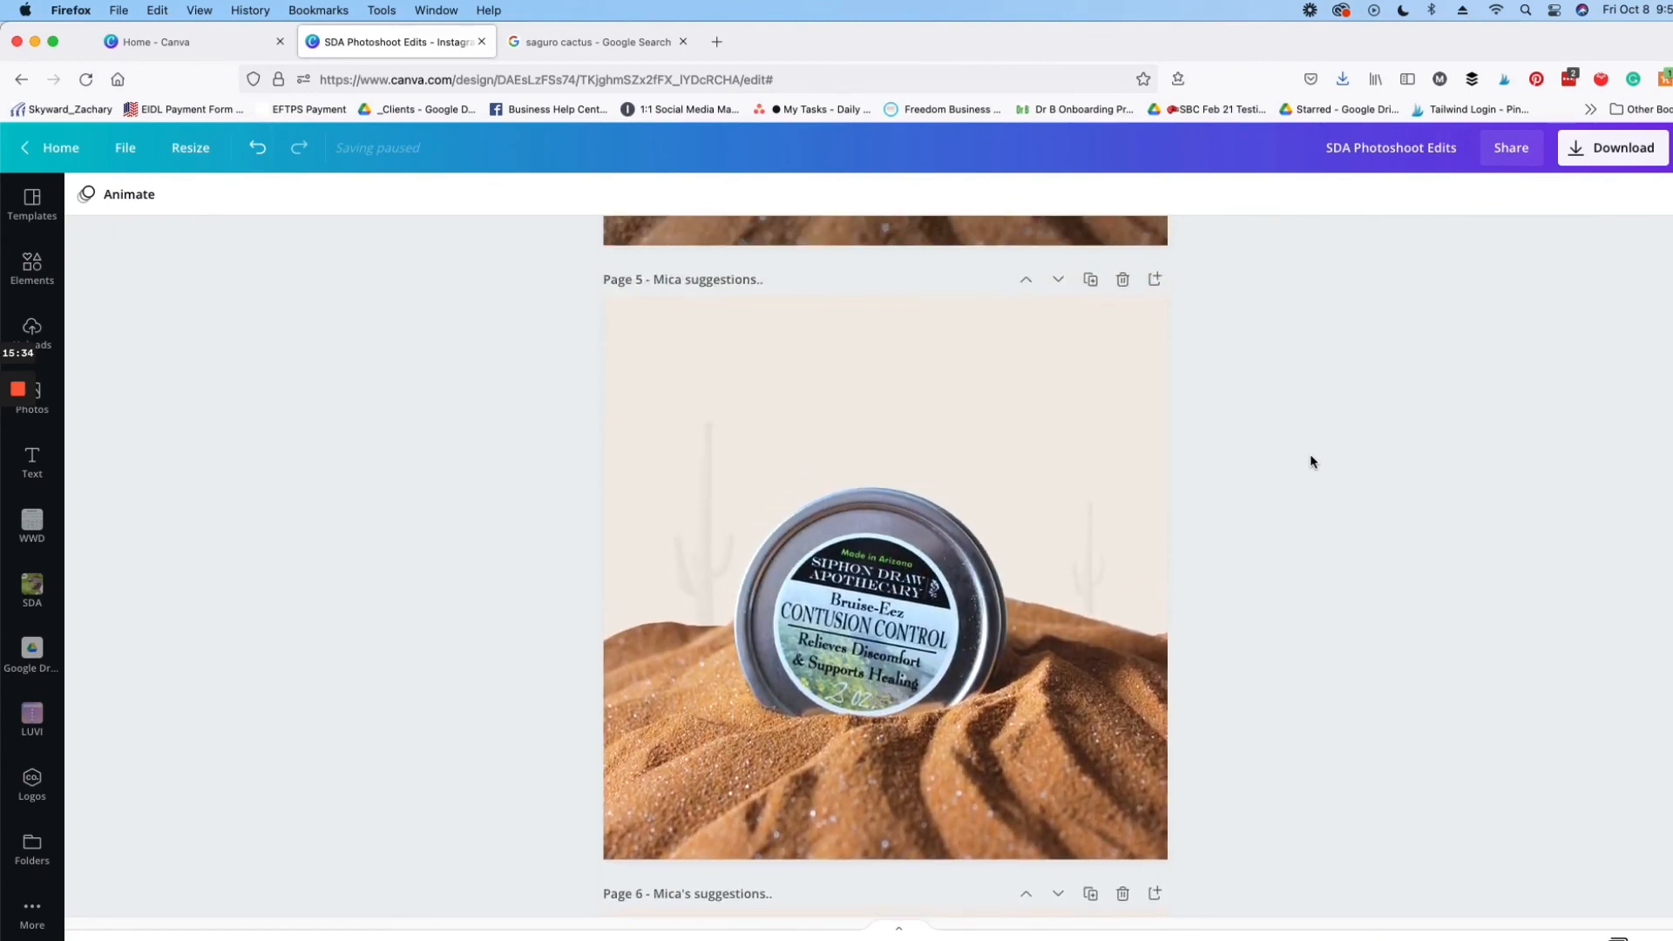
{"action": "scroll", "coordinate": [1328, 475], "scroll_direction": "down", "scroll_amount": 8}
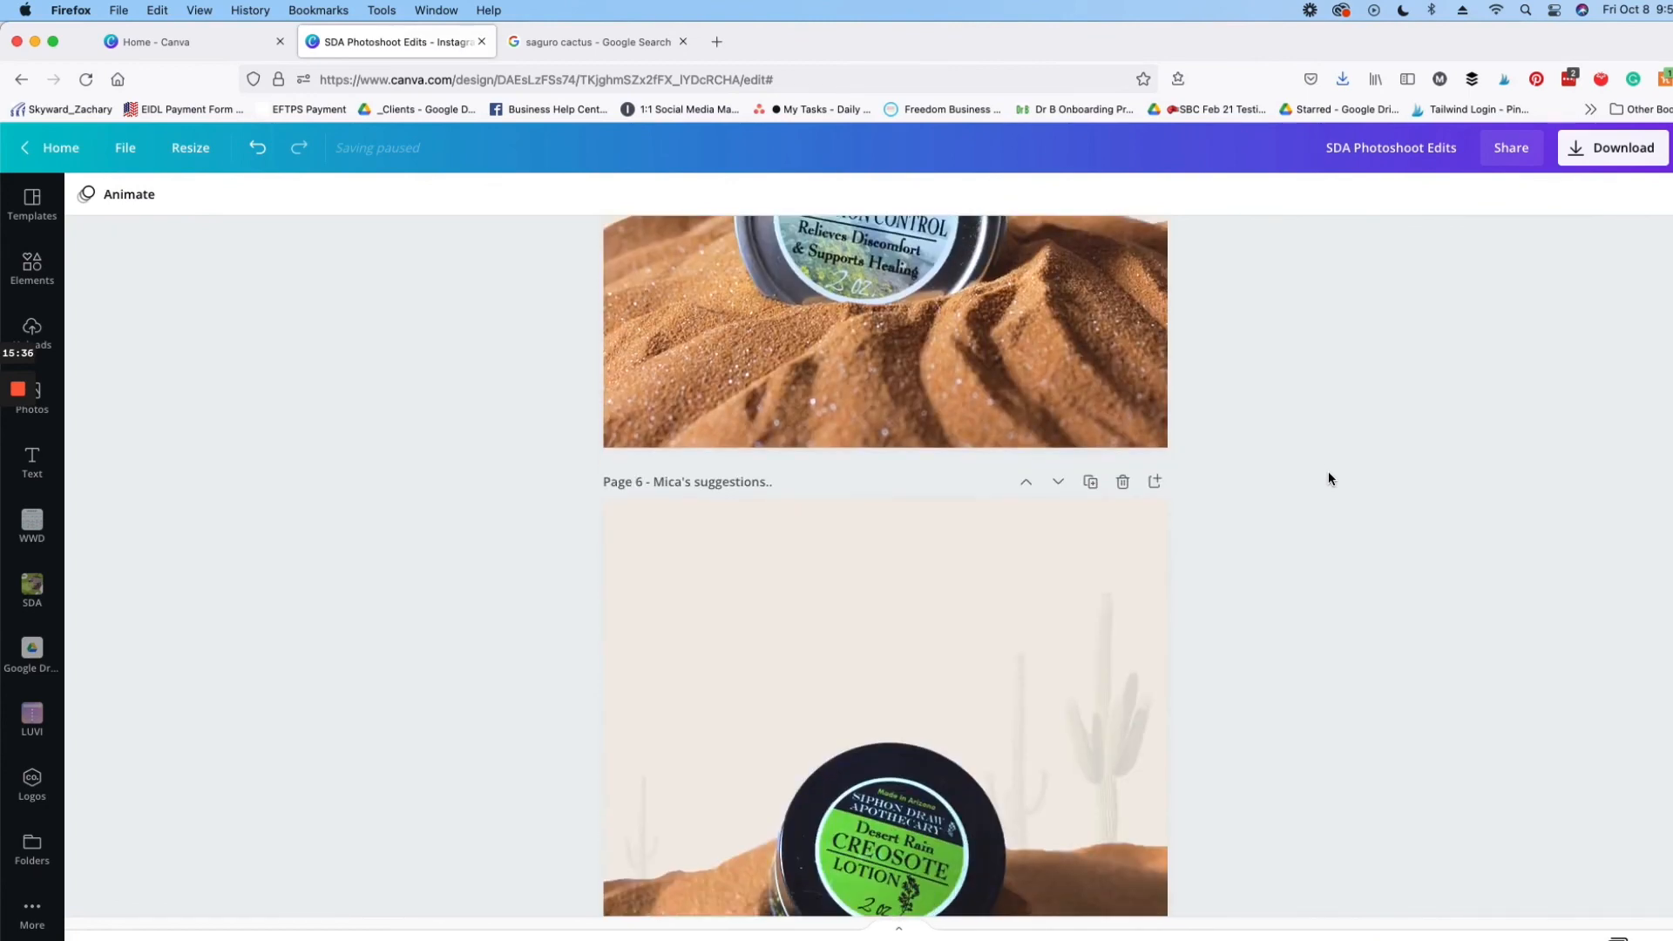
{"action": "scroll", "coordinate": [1328, 472], "scroll_direction": "down", "scroll_amount": 15}
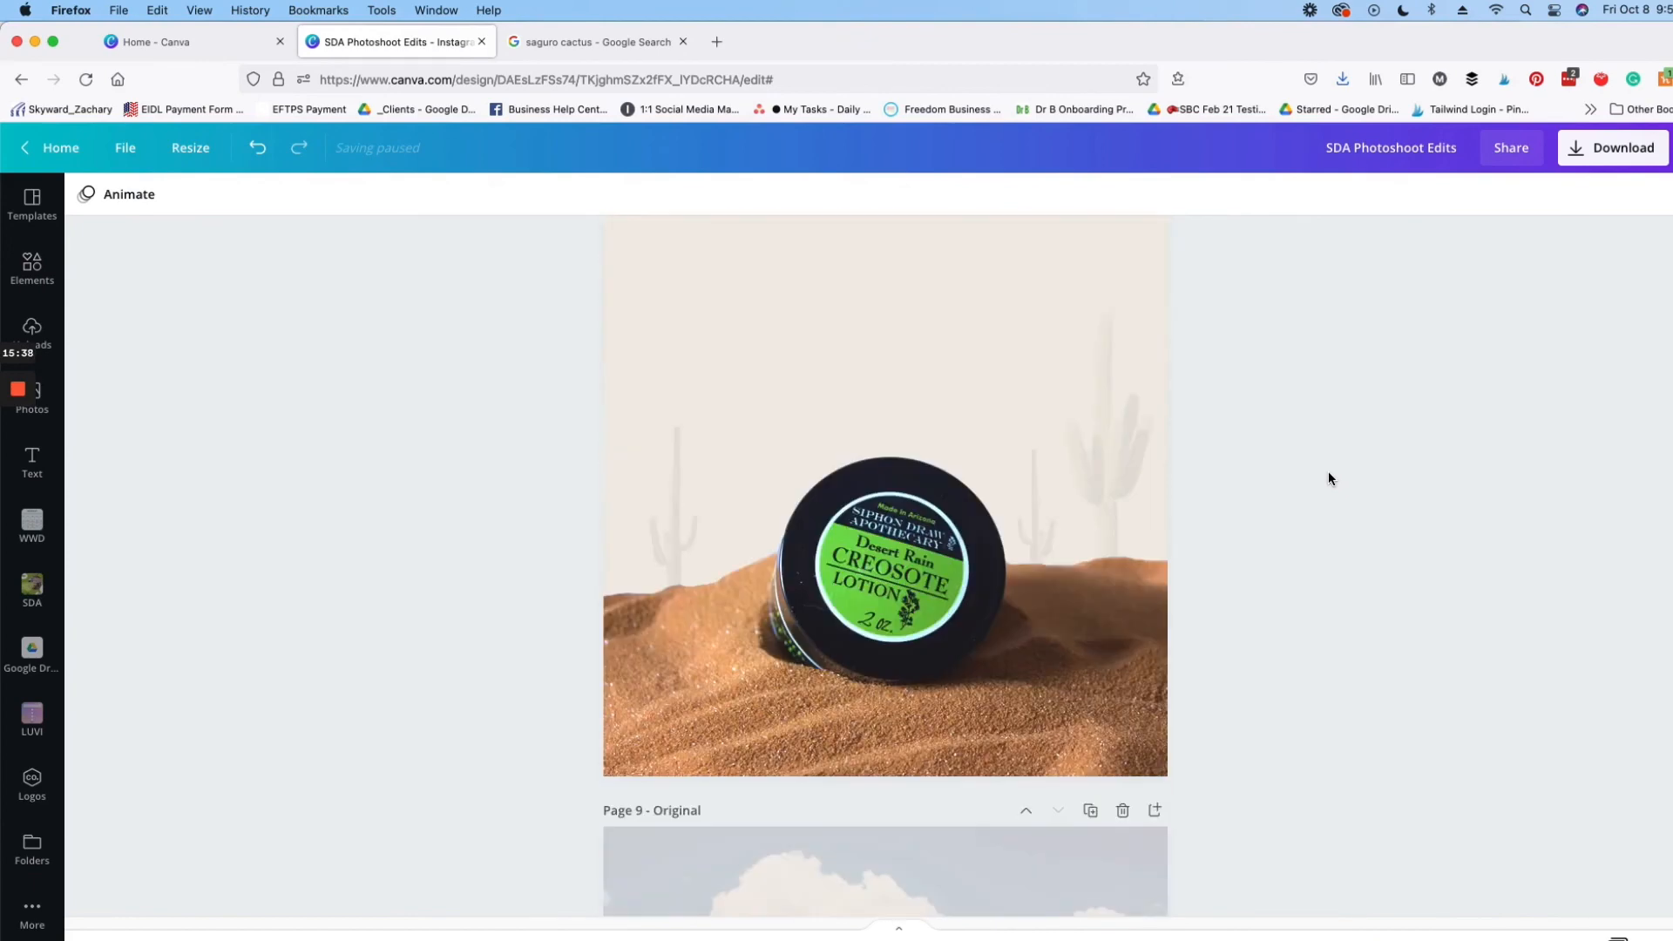
{"action": "scroll", "coordinate": [1327, 477], "scroll_direction": "down", "scroll_amount": 2}
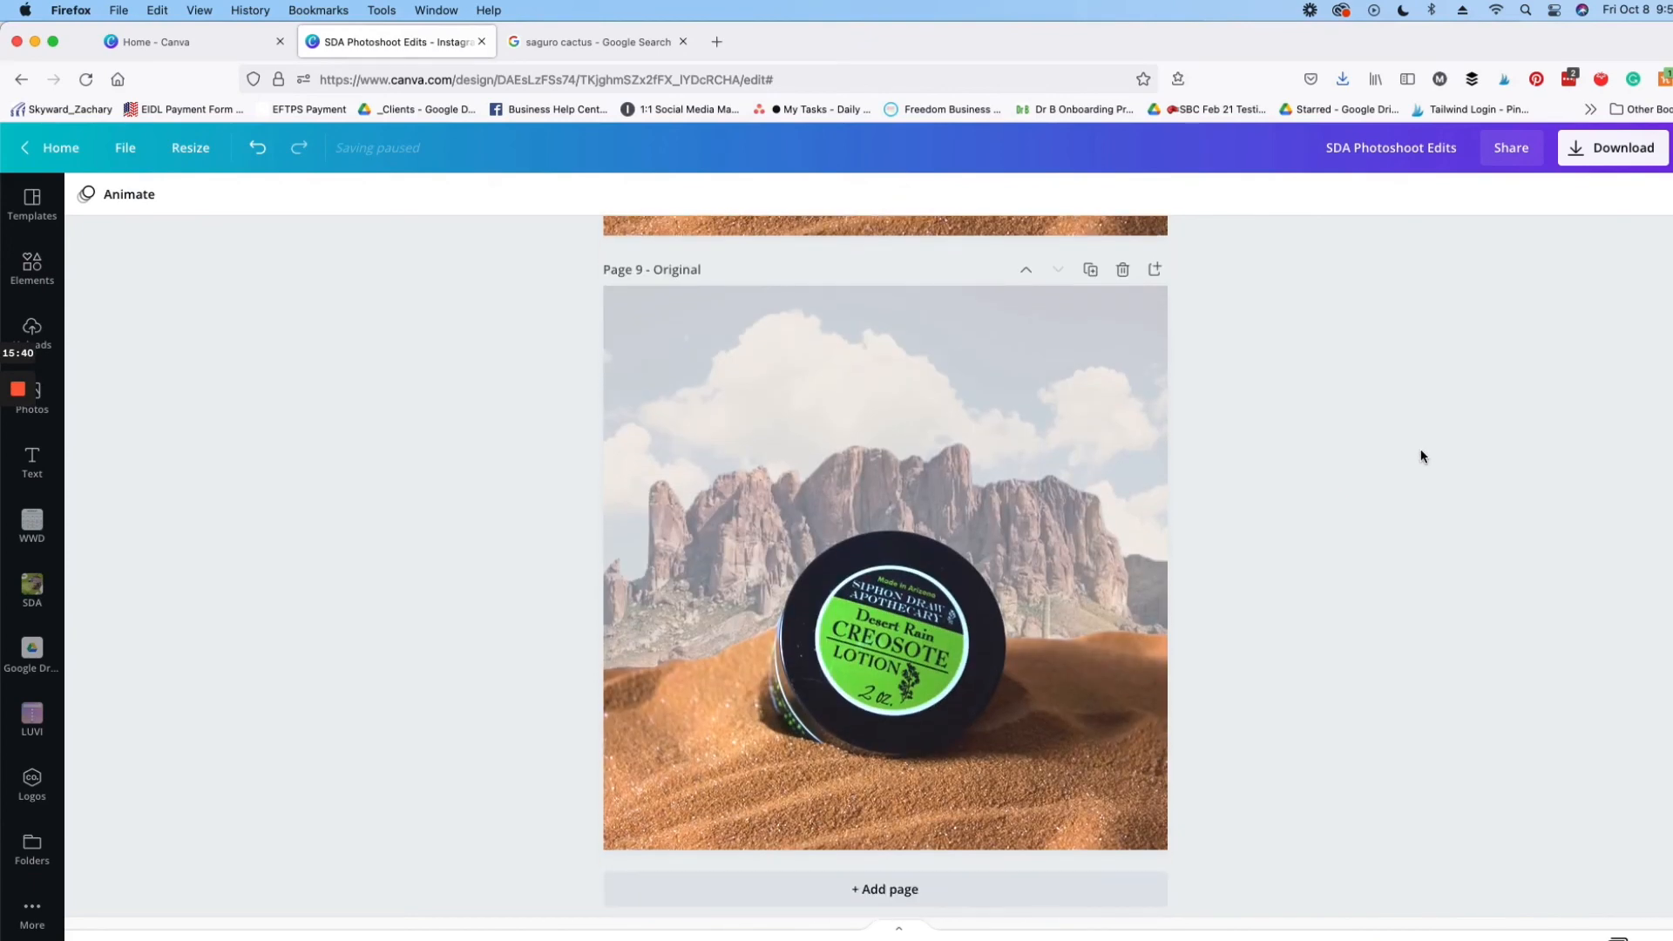